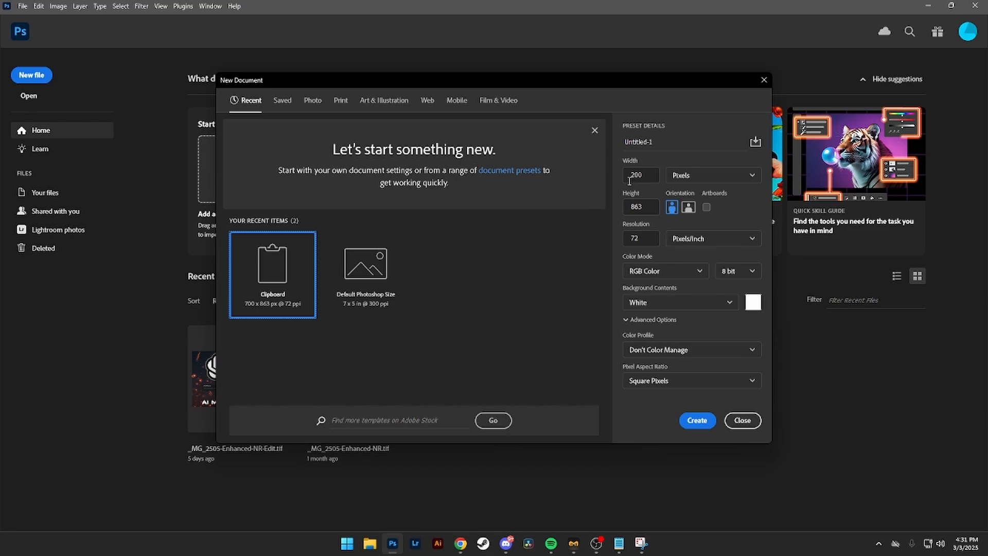
- Set the new document's size to 2000 by 2500 pixels and open its resolution value for editing
left_click(639, 176)
type("0")
key("Tab")
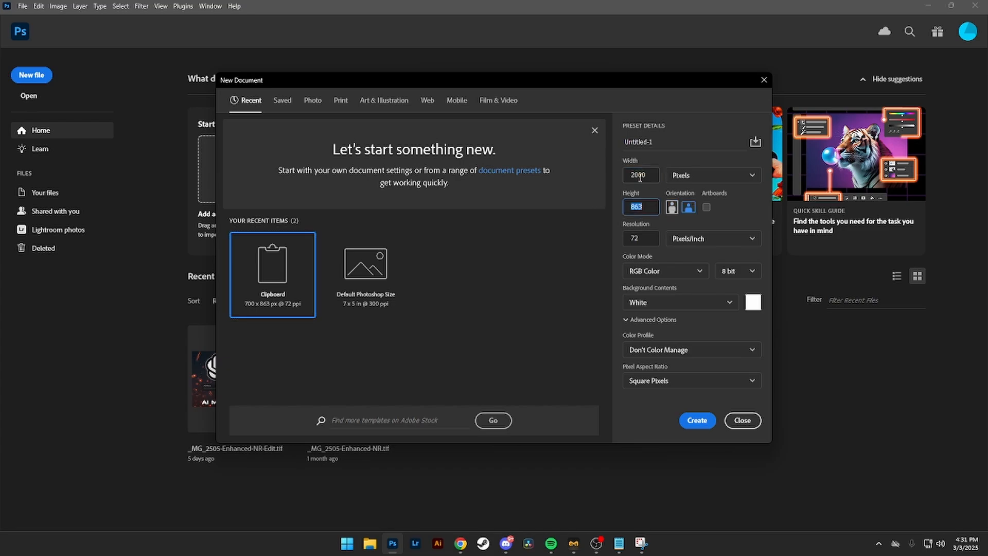
type("2500")
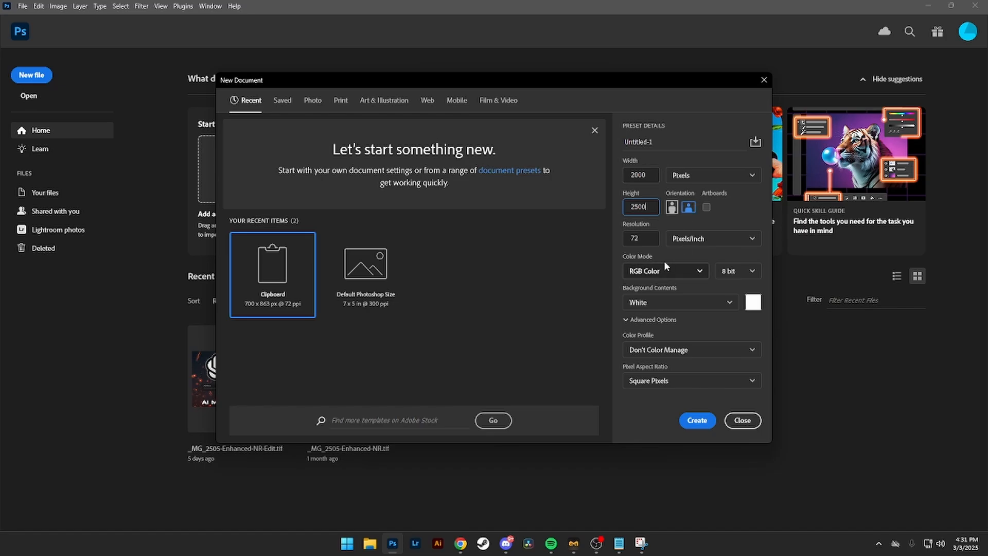
left_click(642, 237)
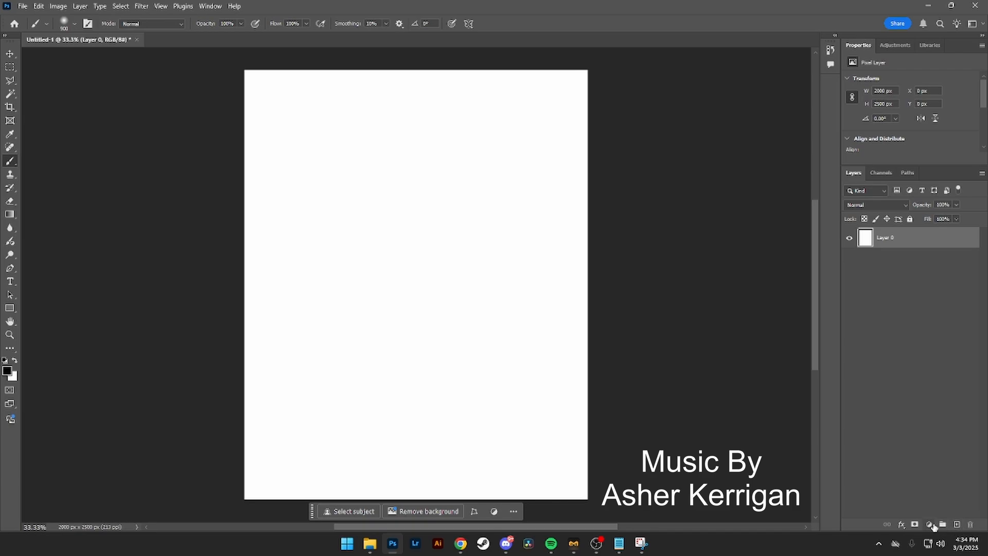
- Add a Solid Color fill layer in green #339c5e and delete the white Layer 0 beneath it
left_click(929, 524)
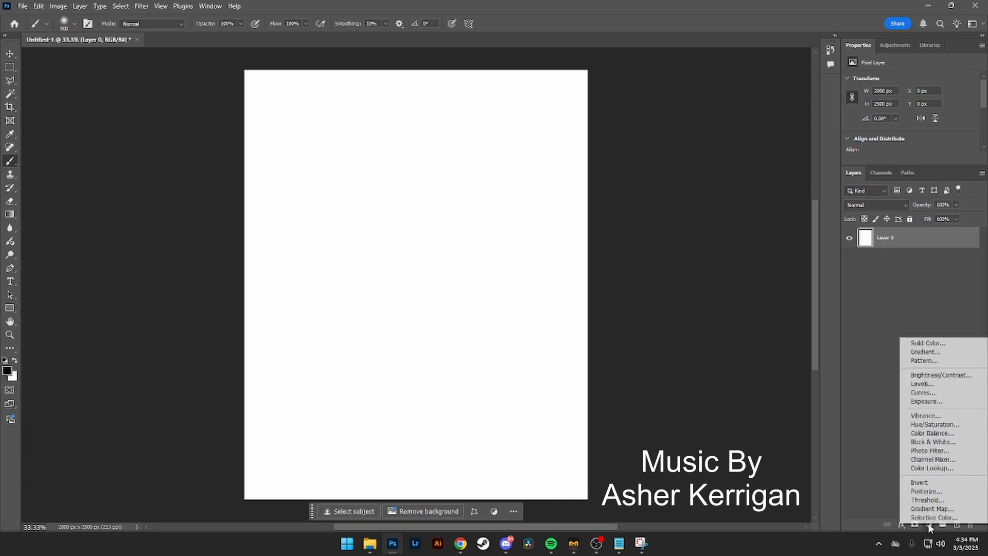
left_click(937, 343)
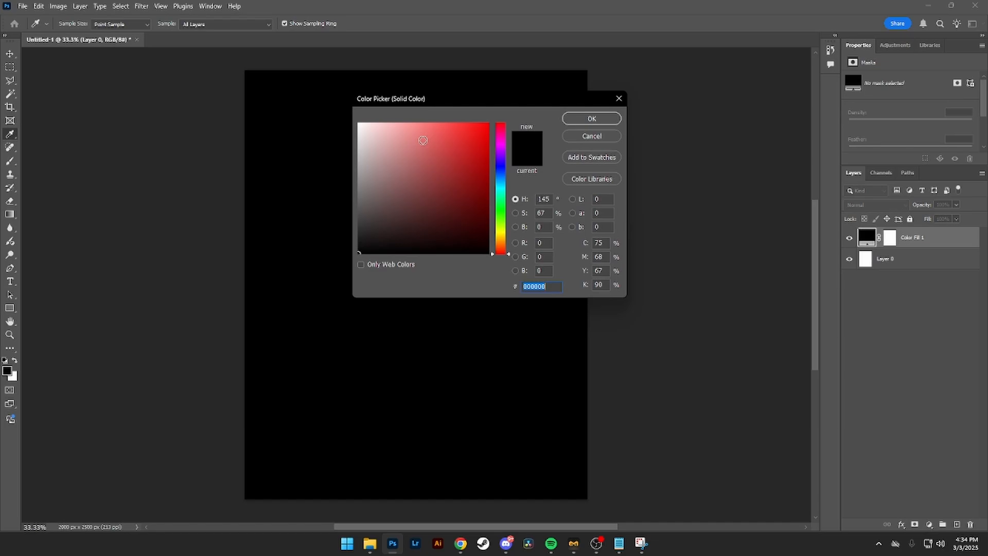
type("339c5e")
left_click(576, 120)
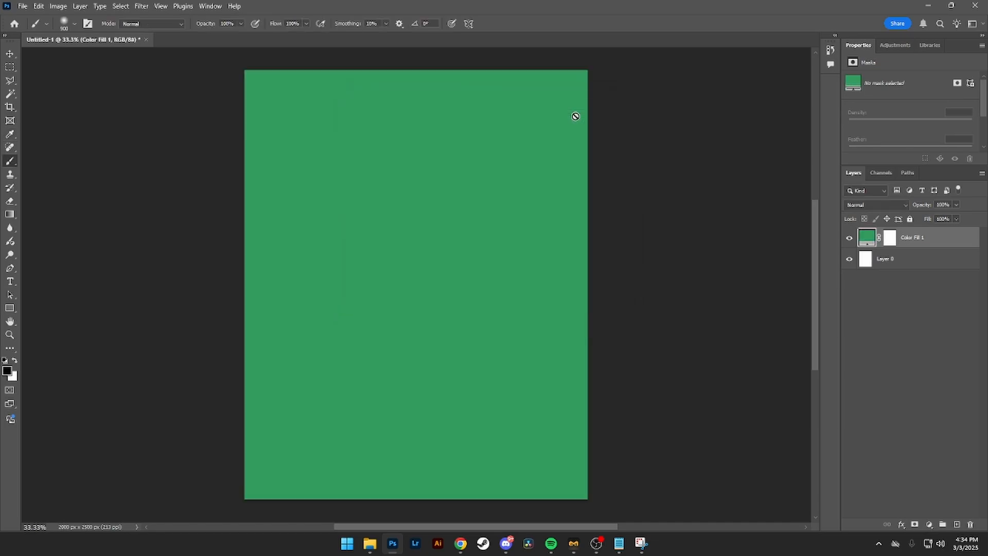
left_click(874, 264)
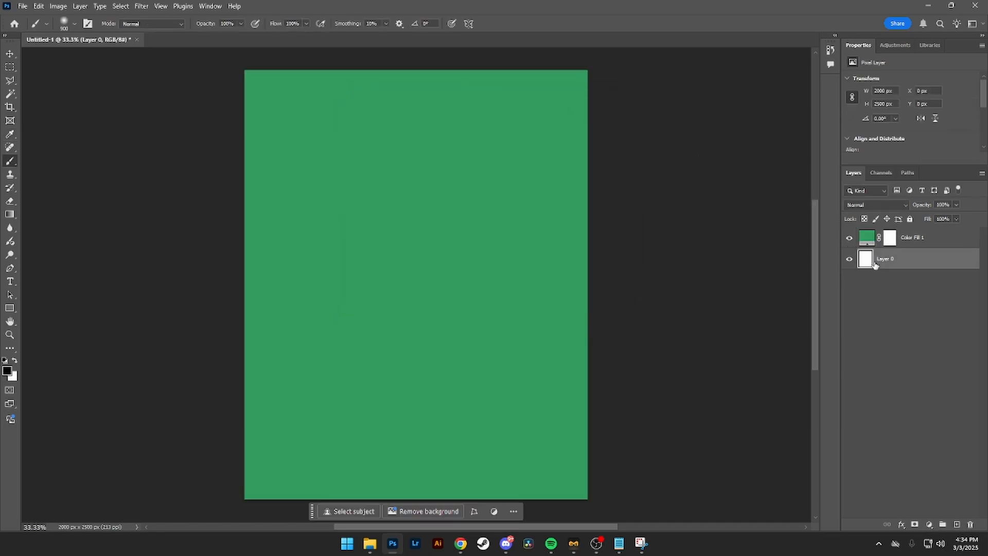
key("Delete")
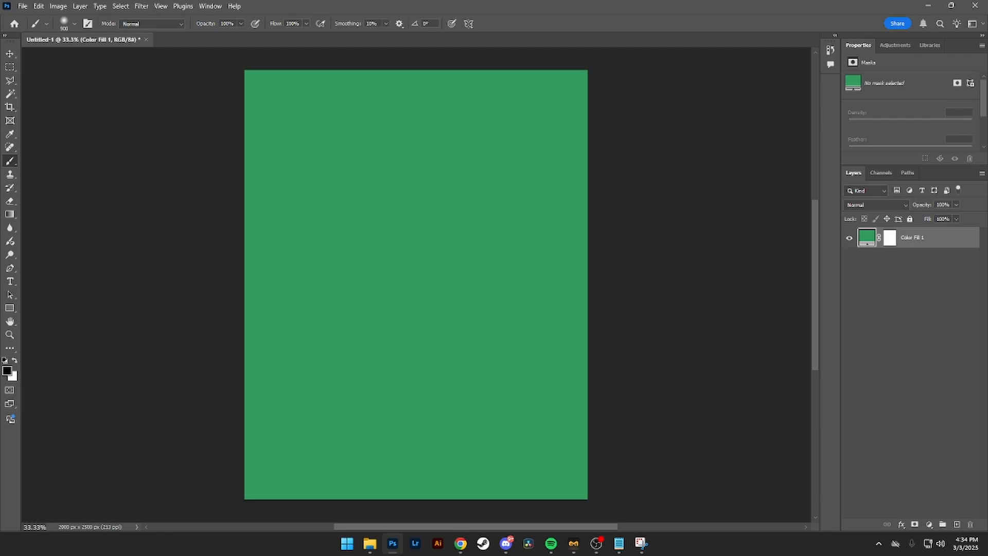
- Place the football player photo jh.png from File Explorer onto the green canvas at full canvas width
left_click(369, 544)
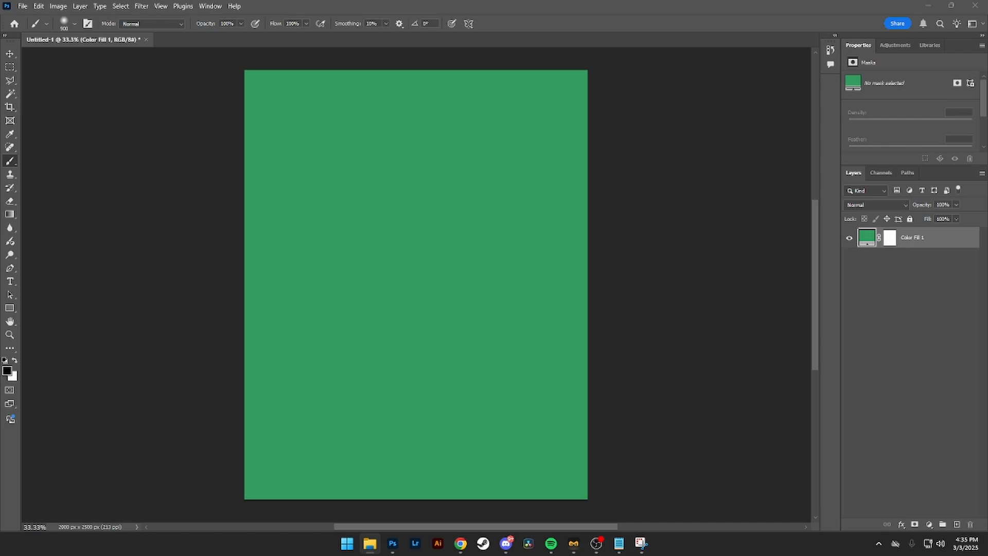
left_click_drag(430, 206, 410, 322)
left_click(476, 425)
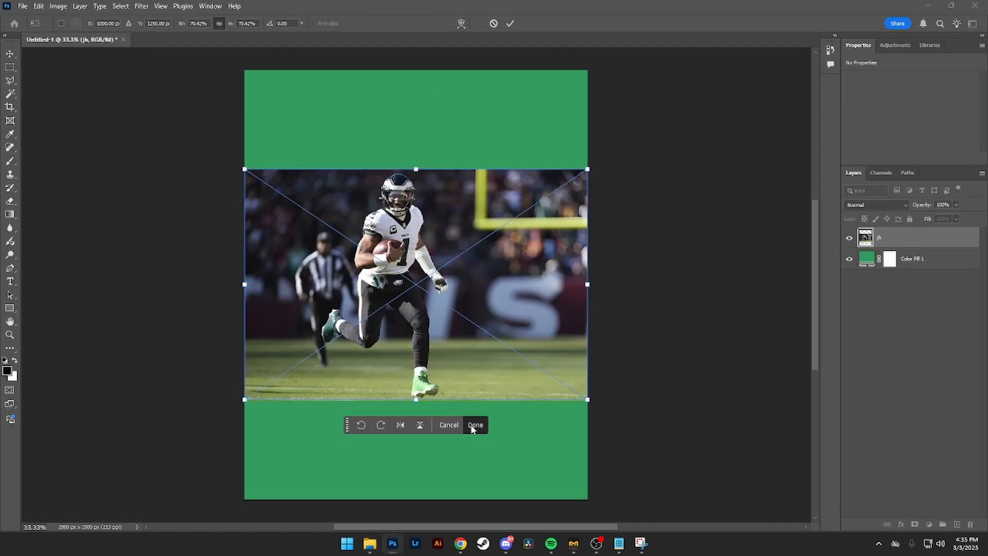
- Select the running player with Select Subject and add a layer mask that hides the photo's background
key("z")
left_click_drag(392, 204, 407, 219)
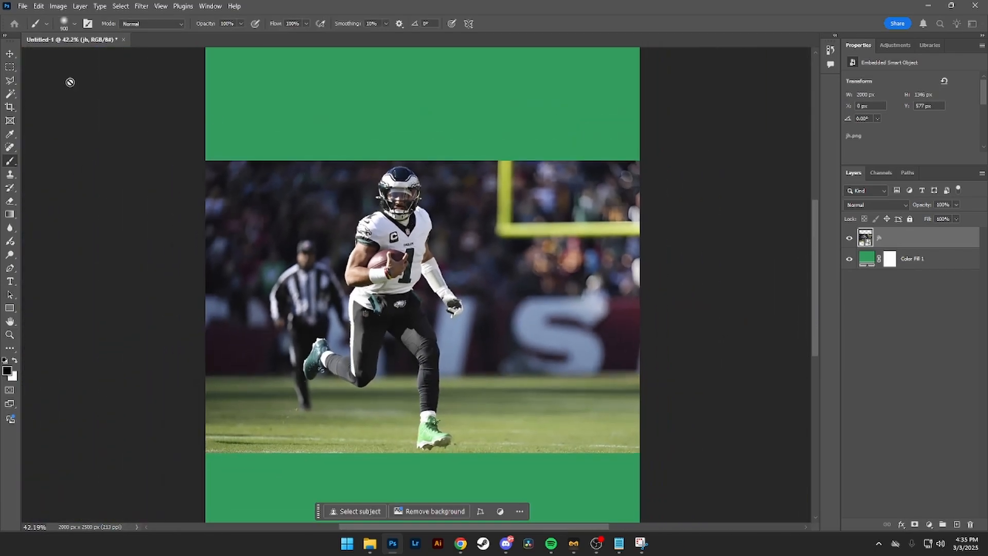
left_click(10, 54)
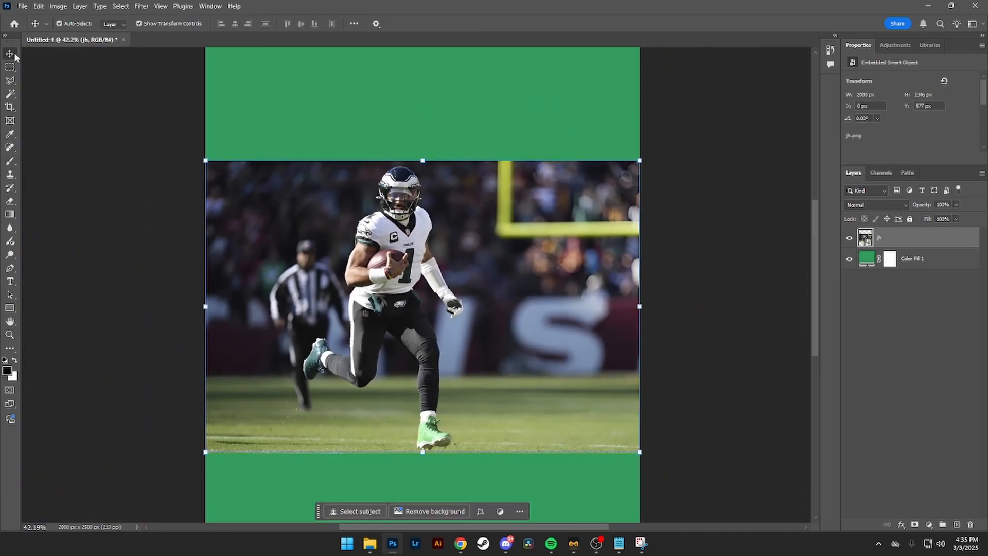
left_click(141, 6)
mouse_move(120, 6)
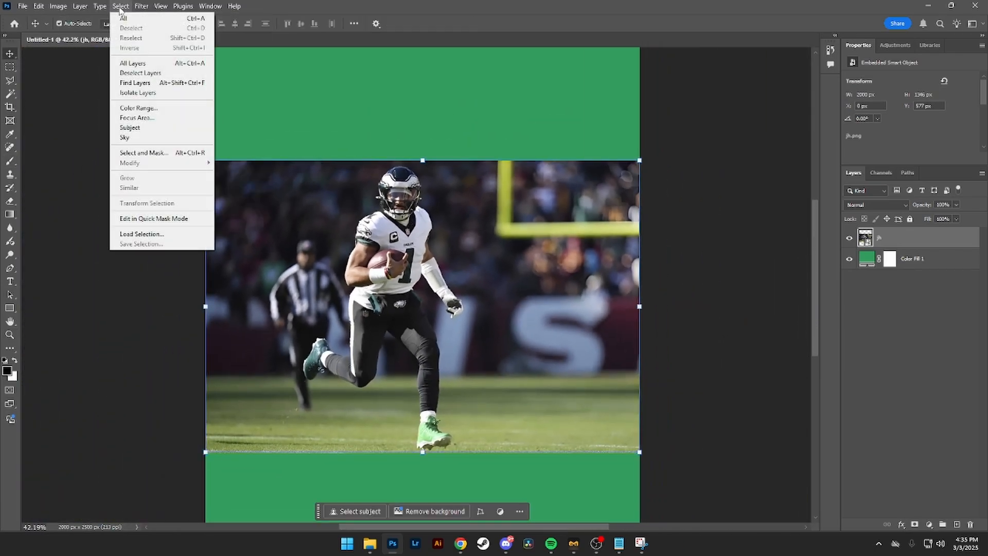
left_click(138, 128)
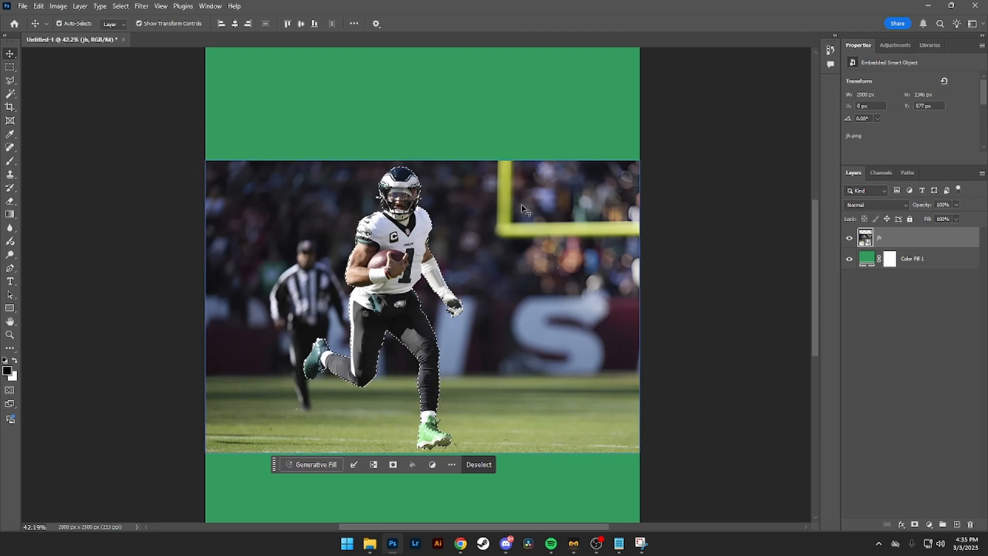
left_click(914, 524)
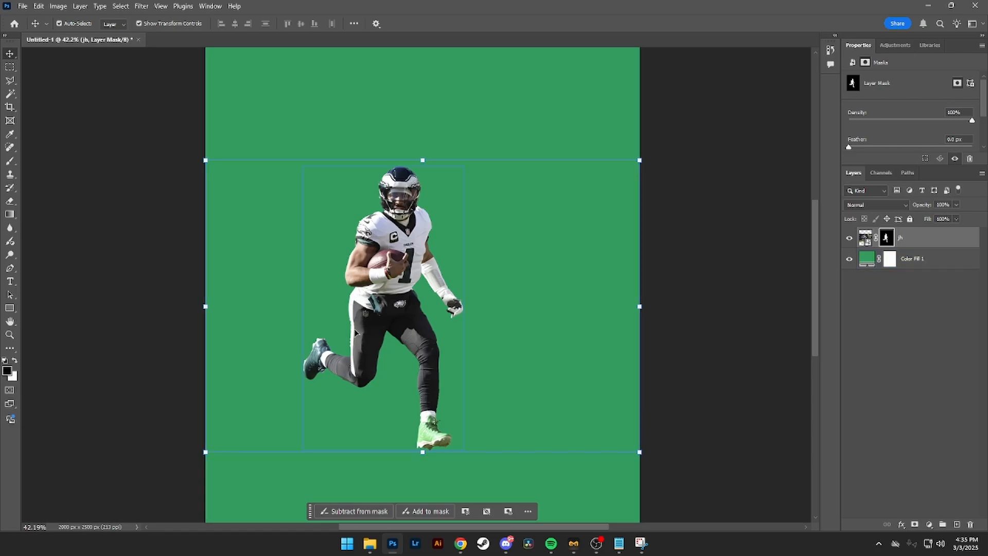
- Paint with white on the player's layer mask to refine the cut-out along the outer edge of the trousers
key("z")
left_click_drag(354, 329, 425, 322)
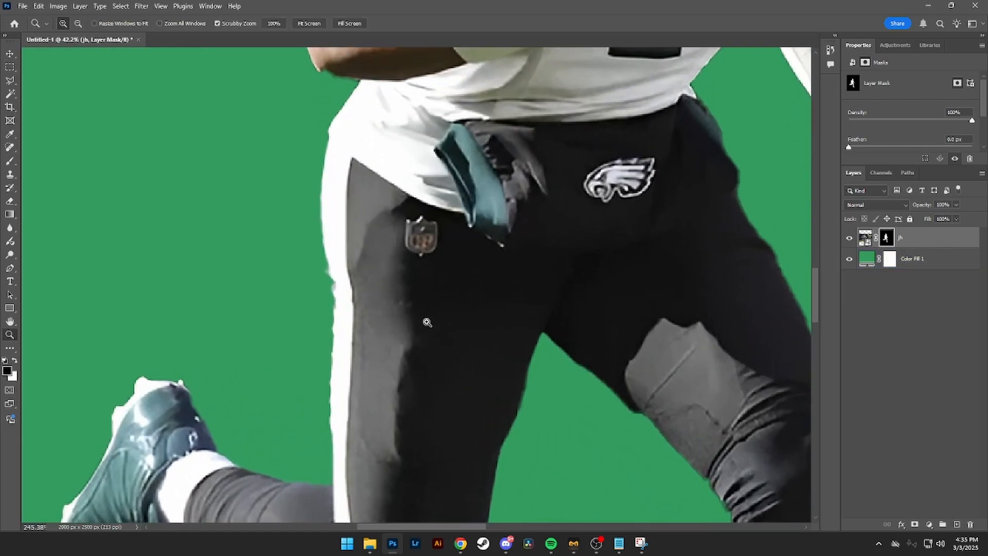
left_click(10, 160)
key("x")
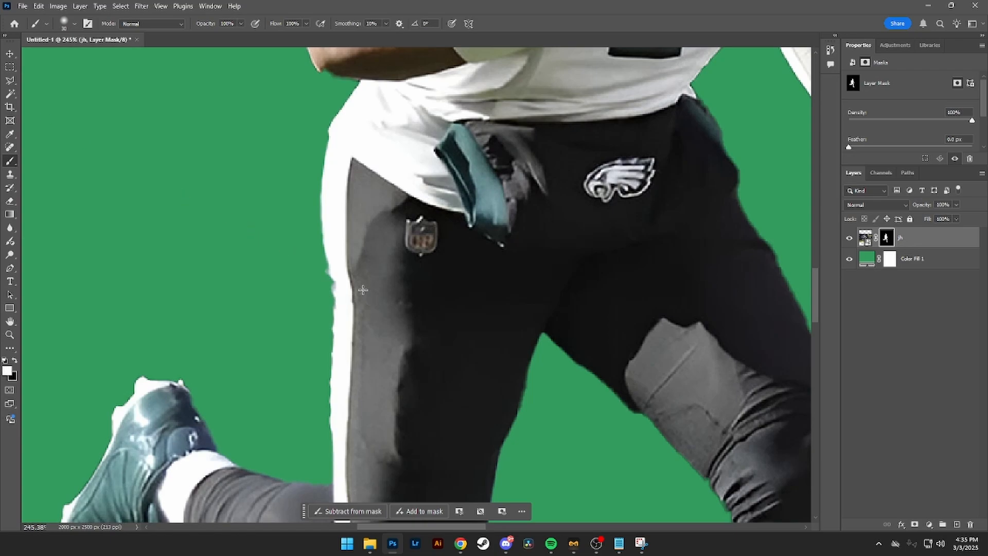
key("Caps_Lock")
left_click_drag(347, 278, 355, 344)
left_click_drag(620, 348, 186, 199)
scroll(331, 254, "down", 10)
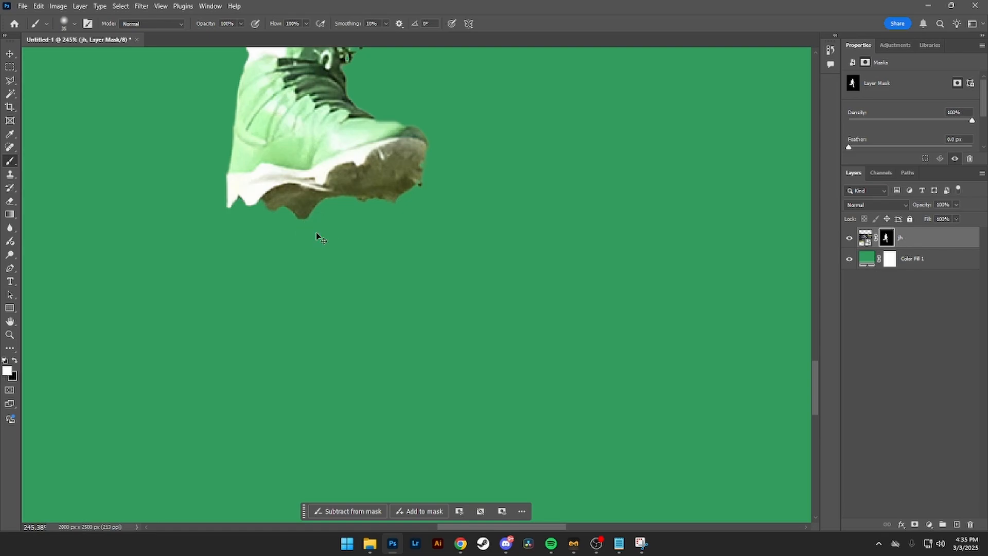
- Move the cut-out player straight down into the lower half of the canvas
key("ctrl+0")
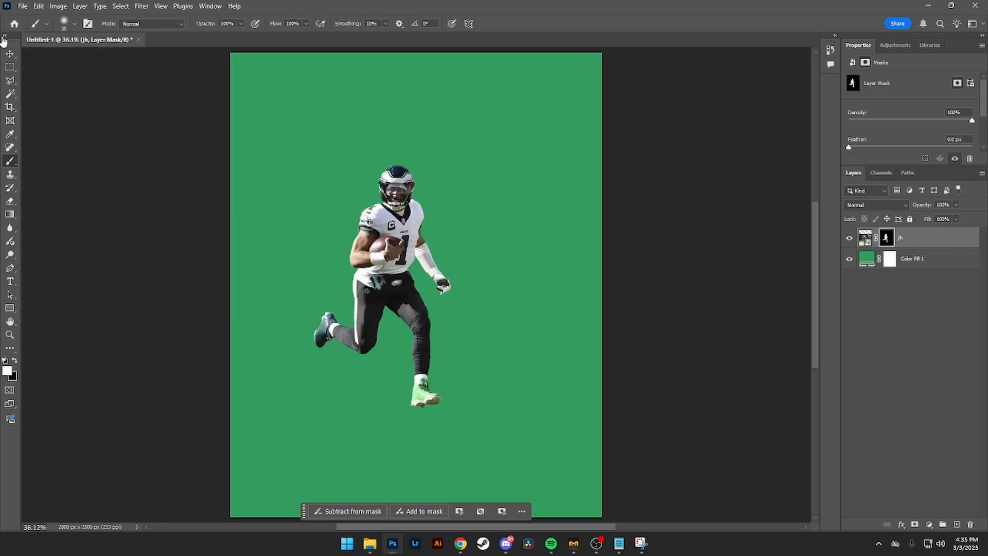
left_click(9, 54)
left_click_drag(390, 259, 392, 321)
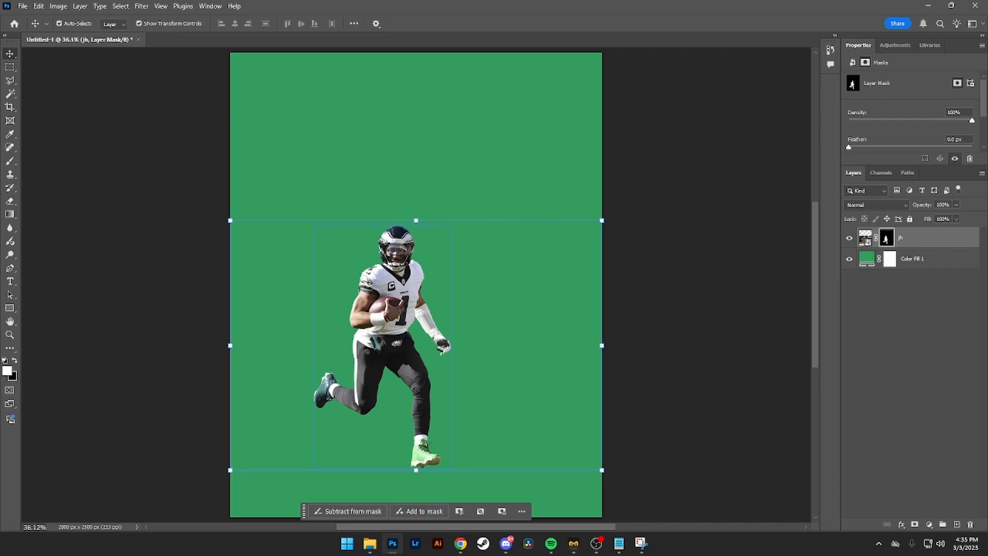
key("alt+Tab")
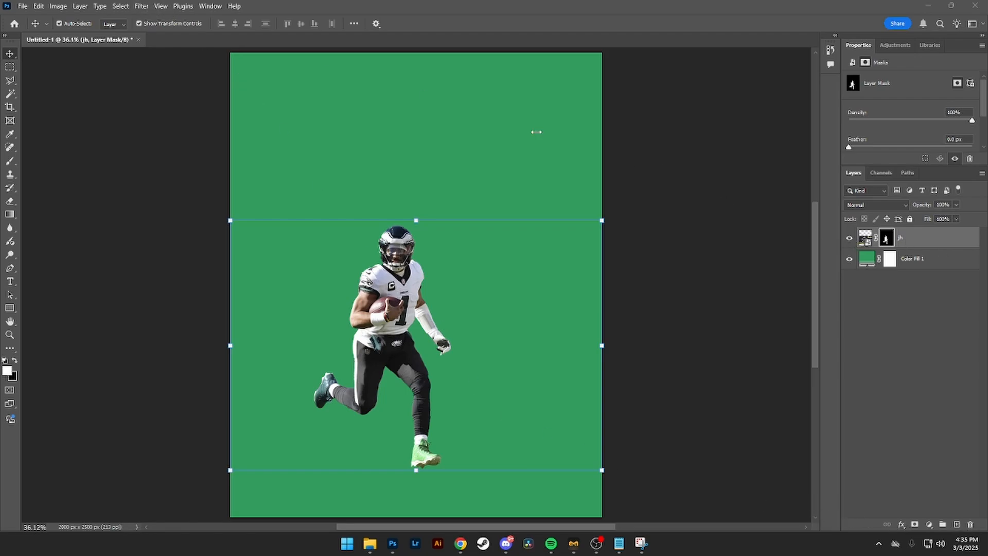
- Start a new guide layout with 1 column and 1 row
left_click(160, 6)
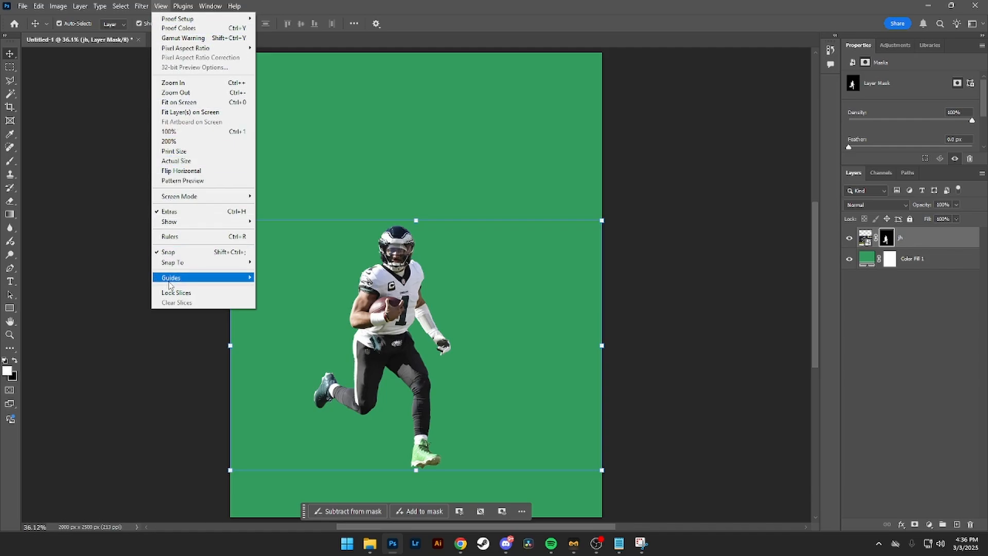
mouse_move(170, 280)
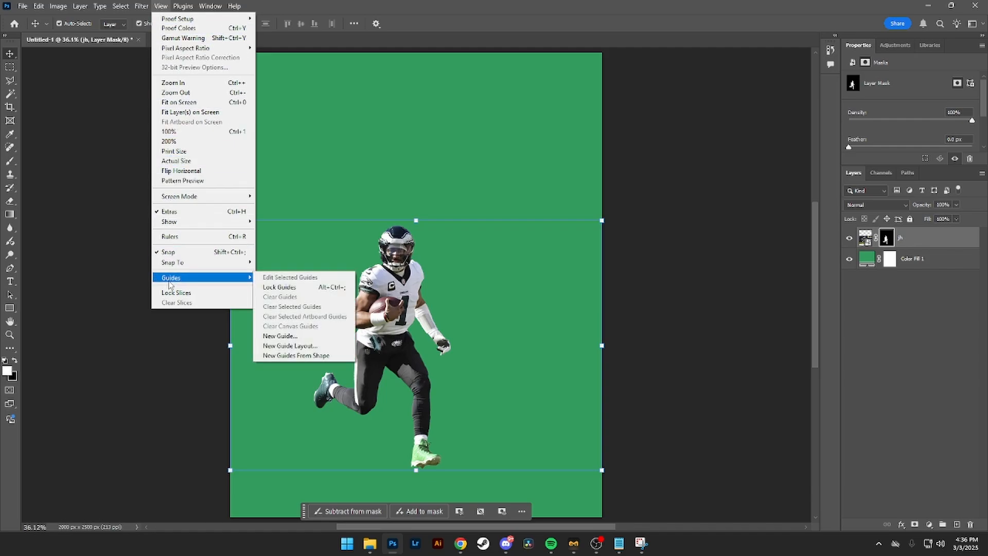
left_click(285, 347)
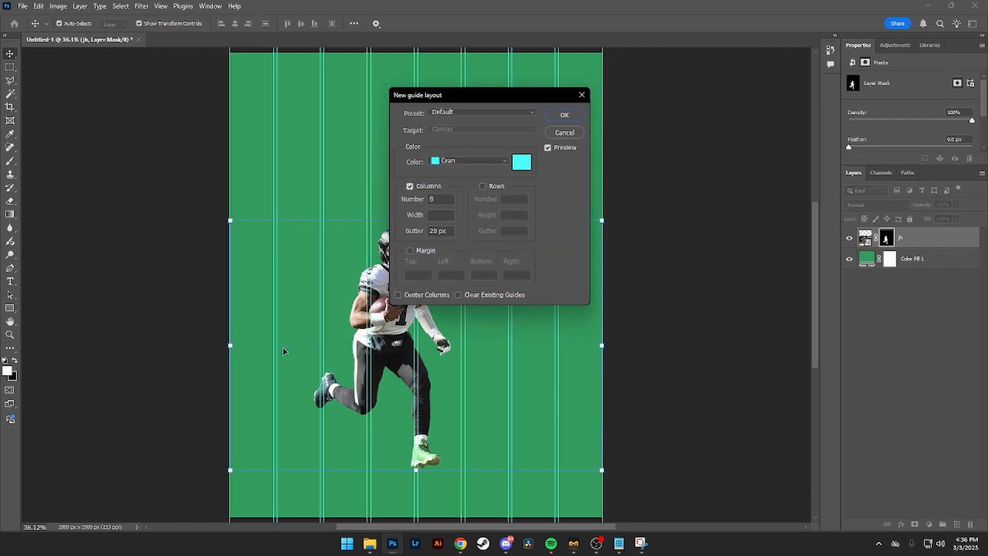
double_click(432, 199)
type("0")
type("1")
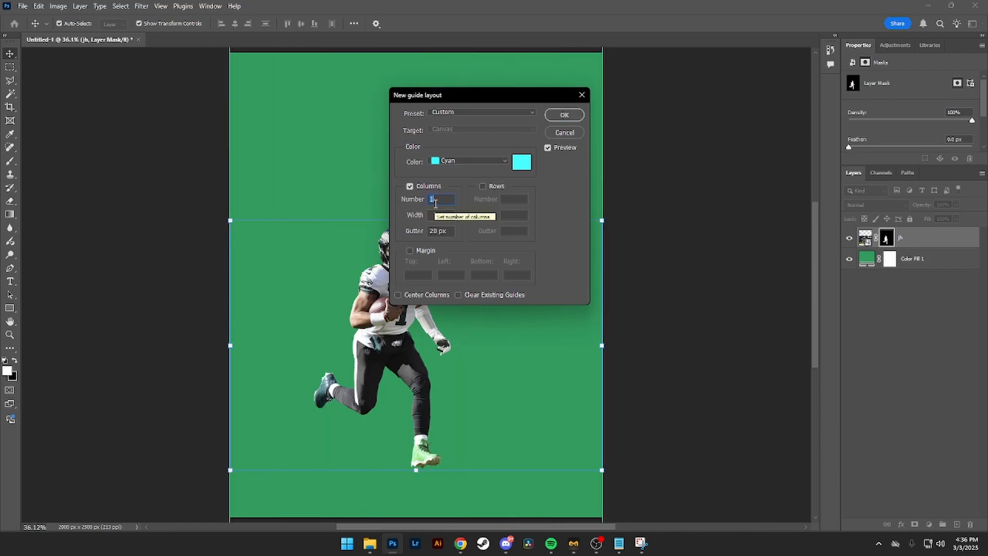
left_click(482, 186)
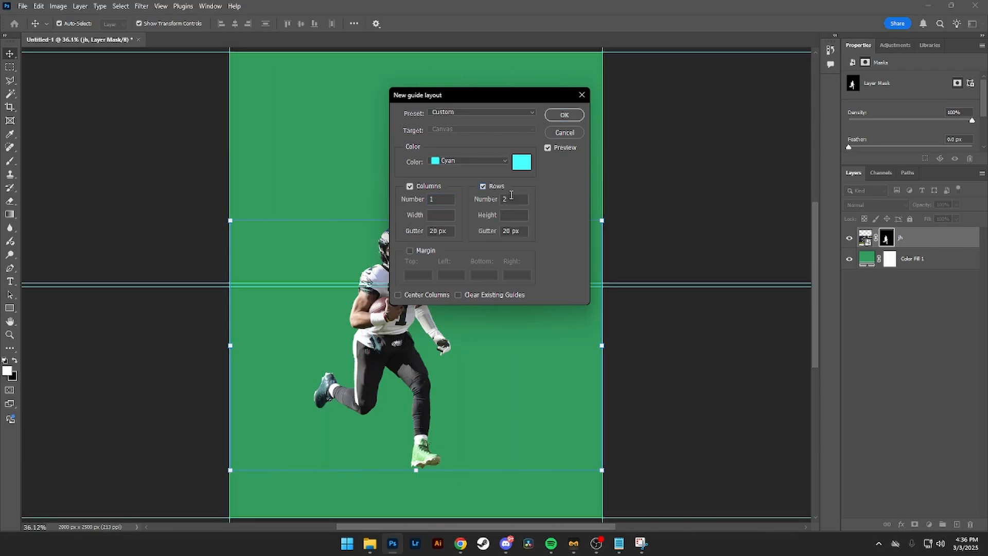
left_click(516, 198)
scroll(516, 198, "up", 2)
scroll(516, 198, "down", 3)
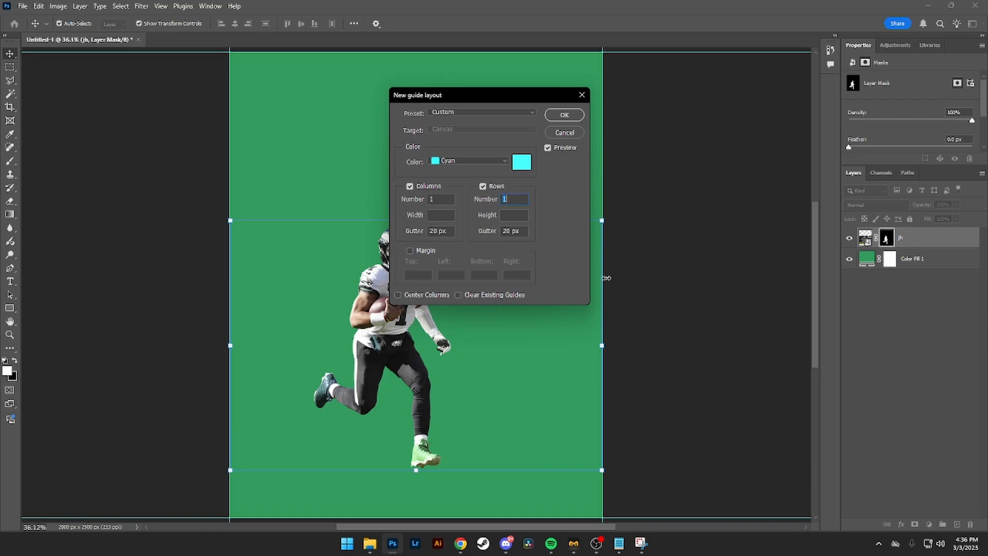
- Enable margins in the guide layout and set the top margin to 70 px
left_click(409, 250)
left_click(418, 274)
scroll(418, 274, "up", 11)
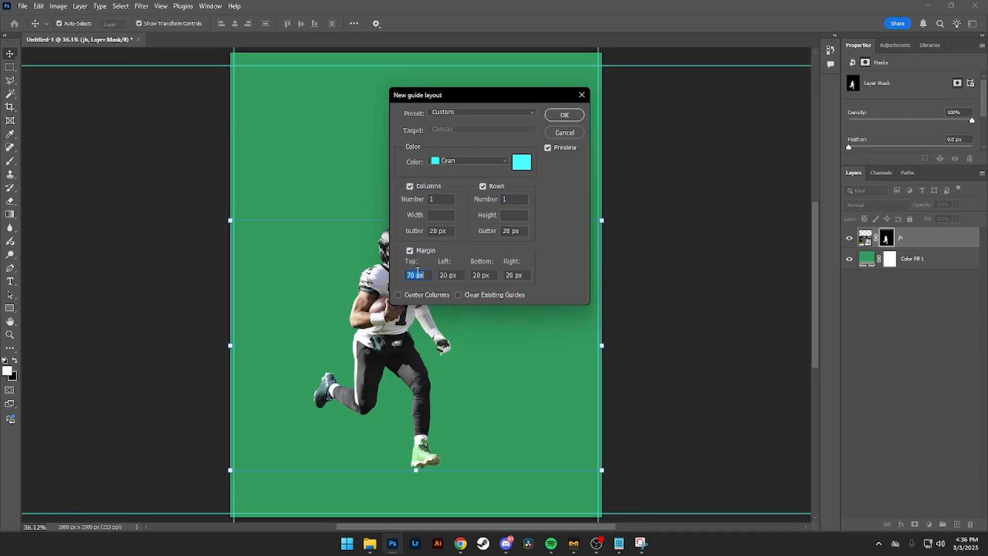
left_click(441, 273)
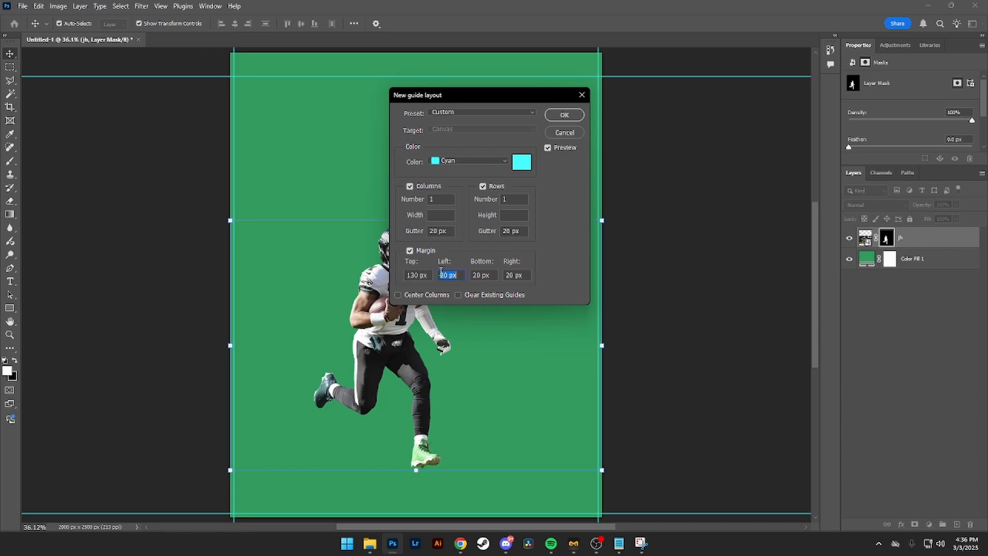
left_click(419, 276)
scroll(422, 276, "down", 6)
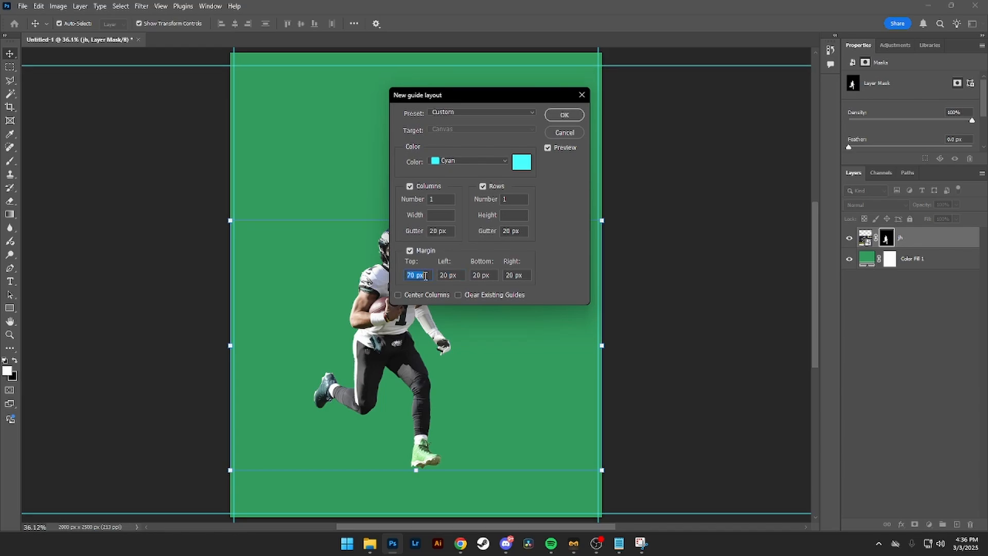
scroll(425, 276, "down", 1)
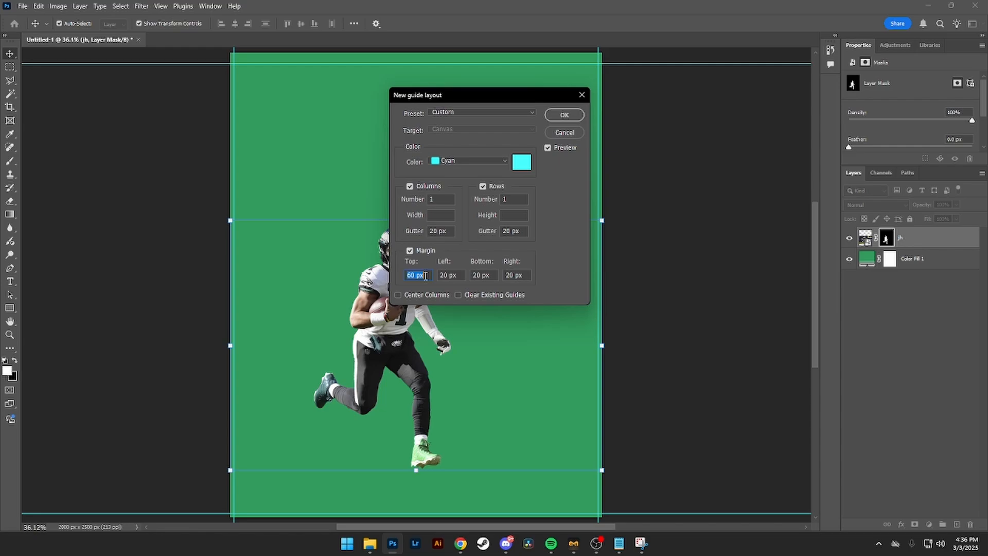
scroll(425, 276, "up", 1)
- Set the left, bottom and right margins of the guide layout to 70 px each
left_click(444, 274)
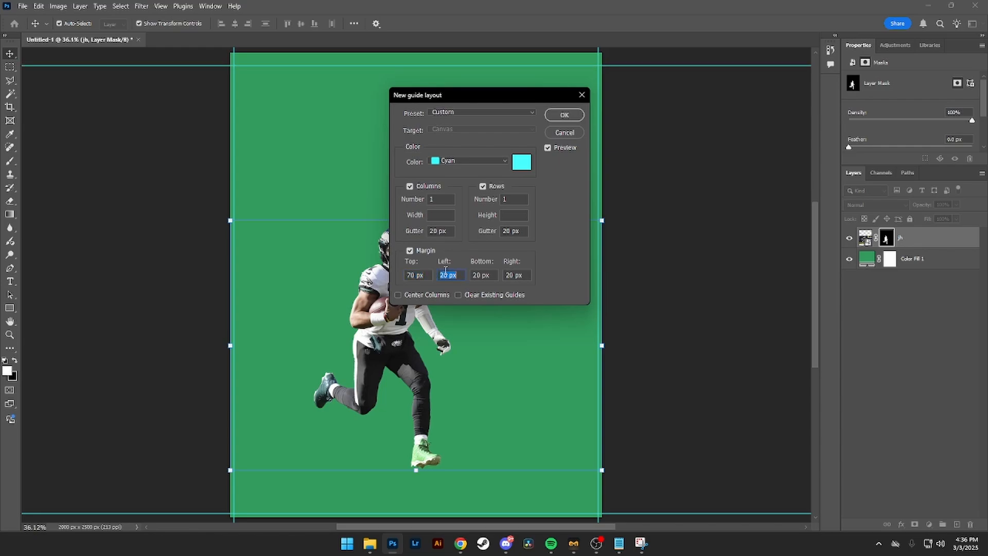
scroll(446, 272, "up", 5)
left_click(489, 274)
scroll(489, 274, "up", 6)
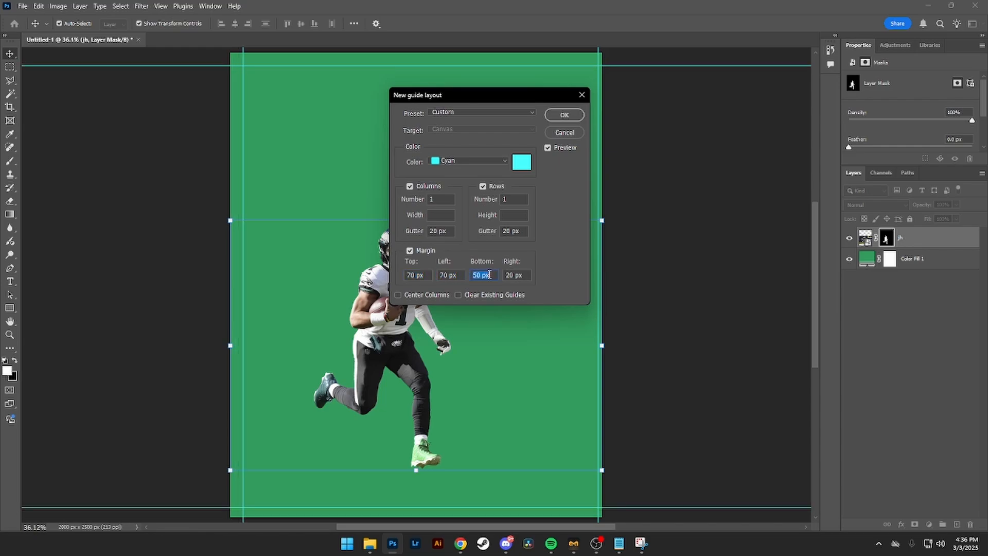
scroll(498, 276, "down", 1)
left_click(508, 274)
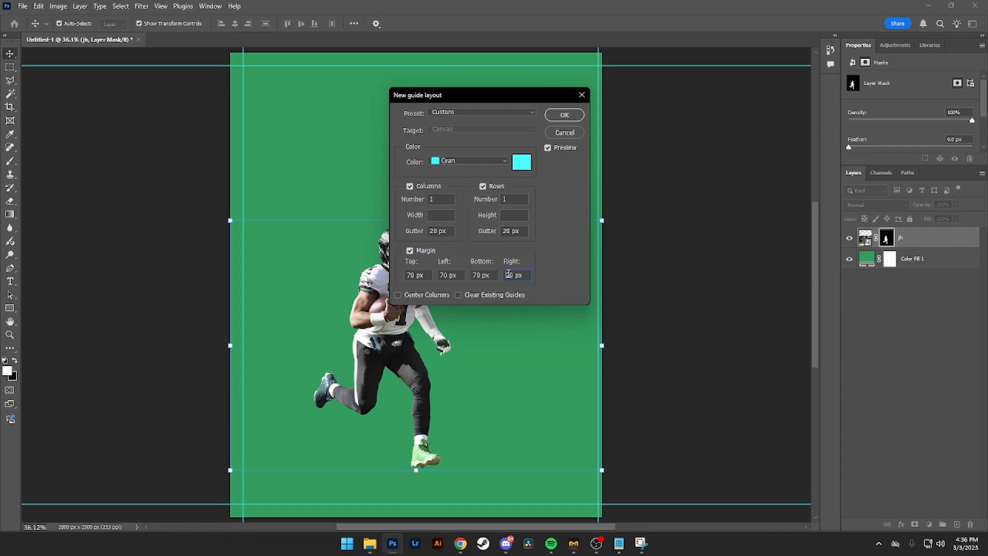
scroll(507, 274, "up", 4)
scroll(508, 274, "up", 1)
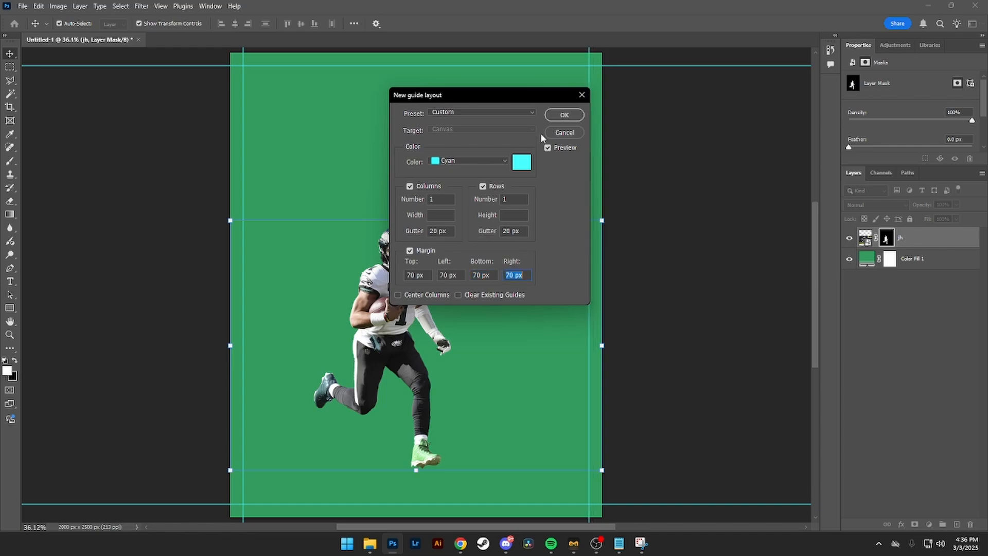
- Apply the guide layout to the canvas and deselect the player layer
left_click(563, 115)
left_click(622, 165)
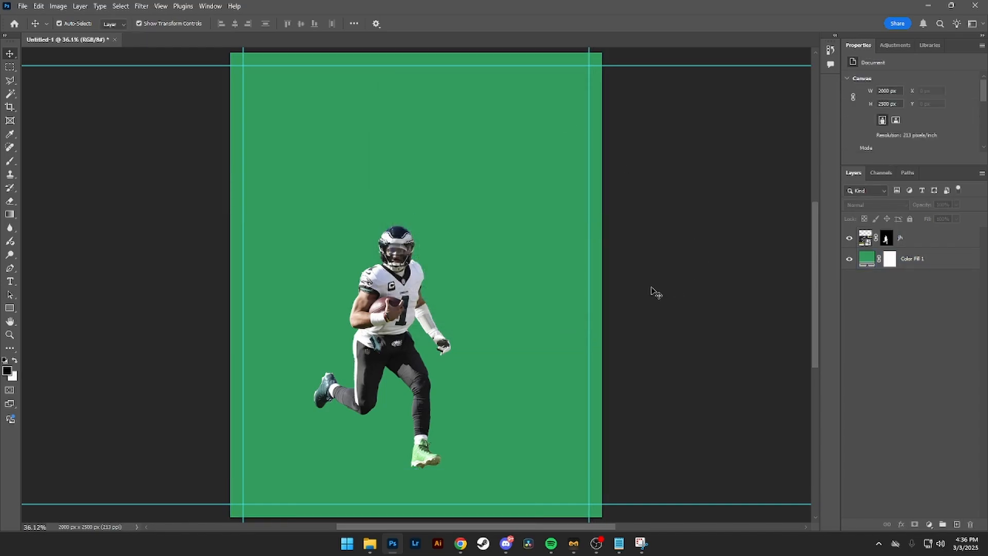
- Move the cut-out player slightly lower on the canvas and enlarge it proportionally to about 111.5%
left_click(381, 329)
left_click_drag(362, 329, 387, 343)
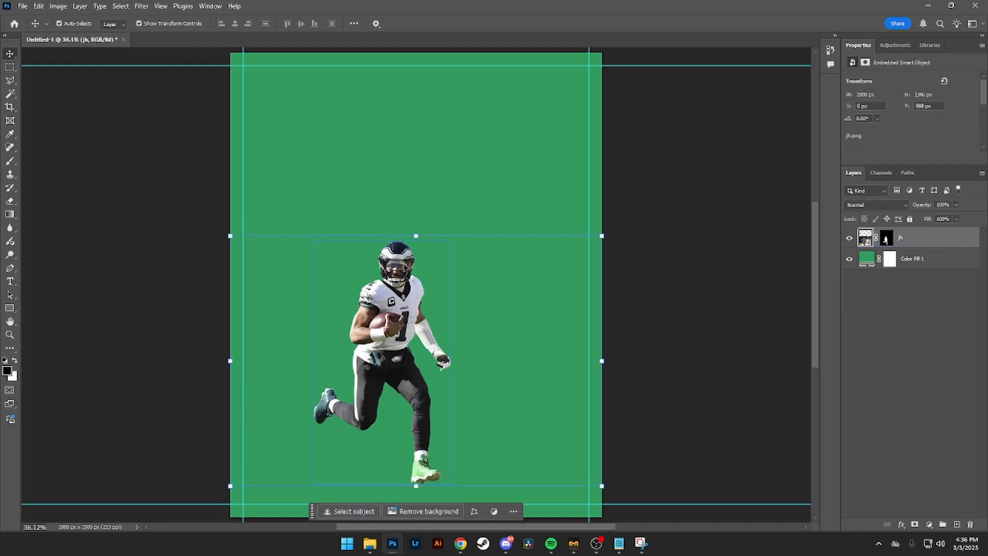
left_click_drag(415, 235, 414, 206)
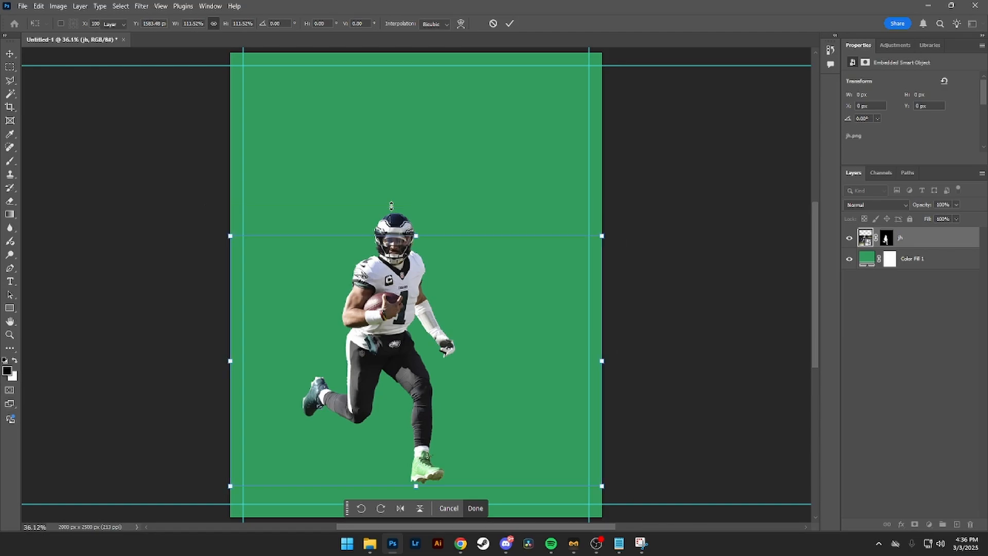
key("Return")
left_click(715, 185)
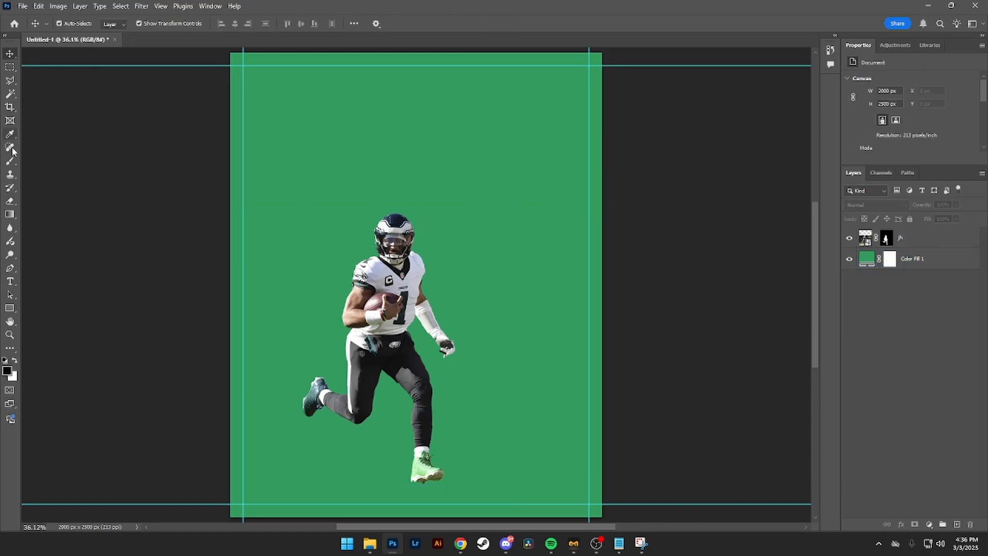
- Add a white text line reading "GAMEDAY" to the left of the player, above head height
left_click(10, 283)
left_click(274, 199)
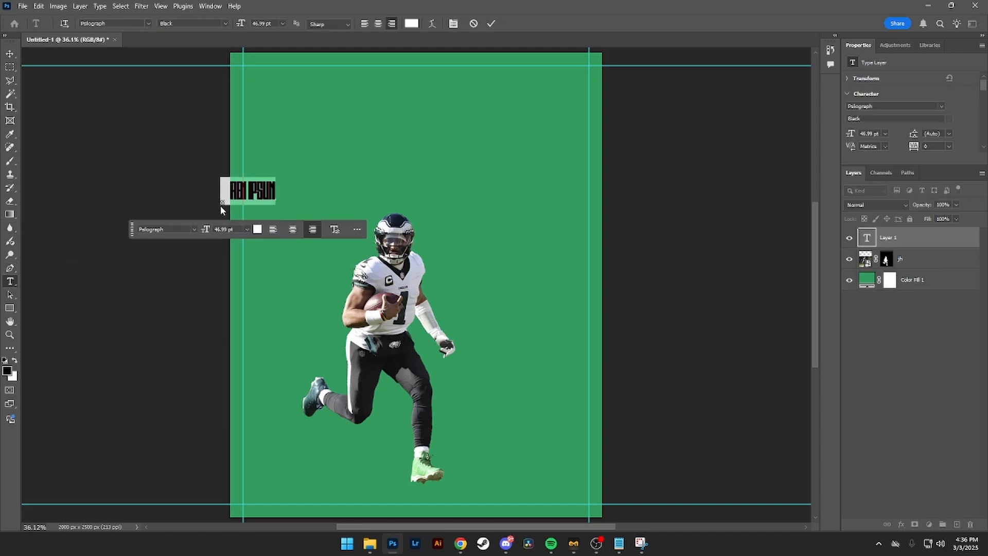
key("BackSpace")
type("GAME")
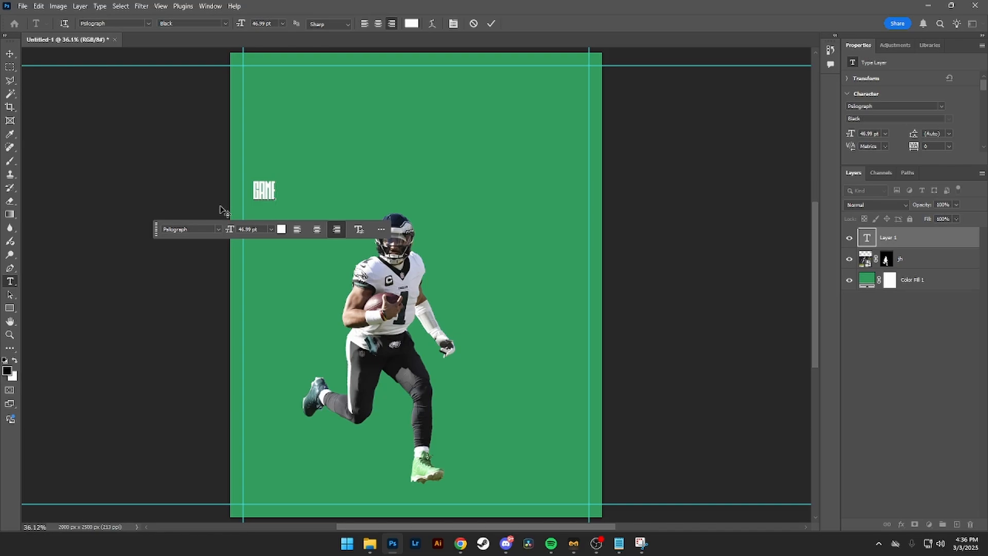
type("DAY")
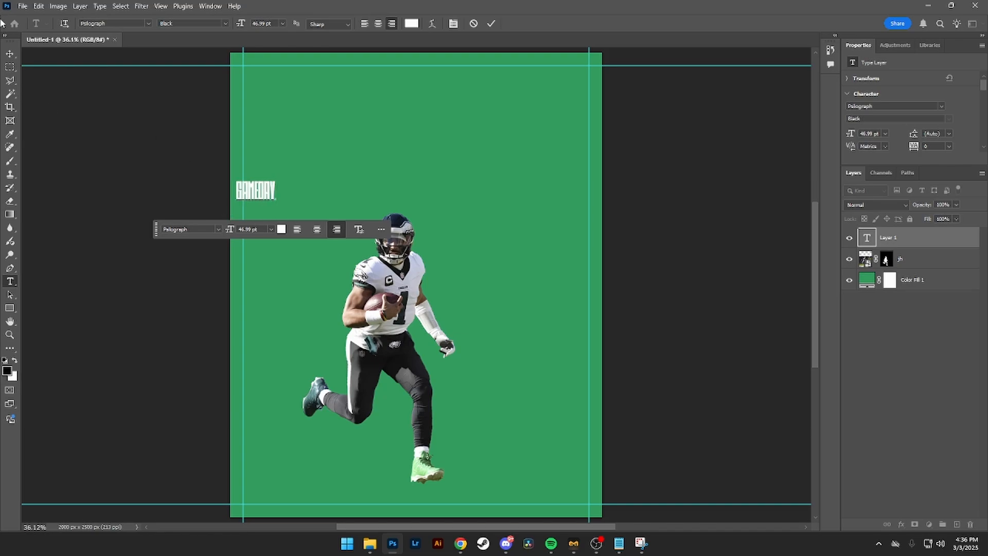
left_click(10, 53)
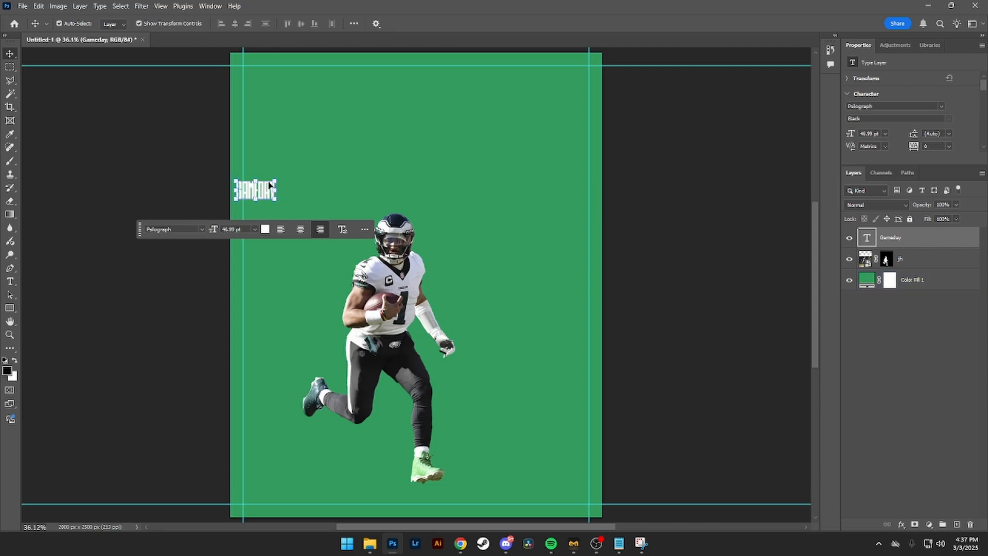
- Scale the GAMEDAY text proportionally so it spans the full width between the left and right margin guides
key("ctrl+t")
left_click_drag(276, 190, 589, 191)
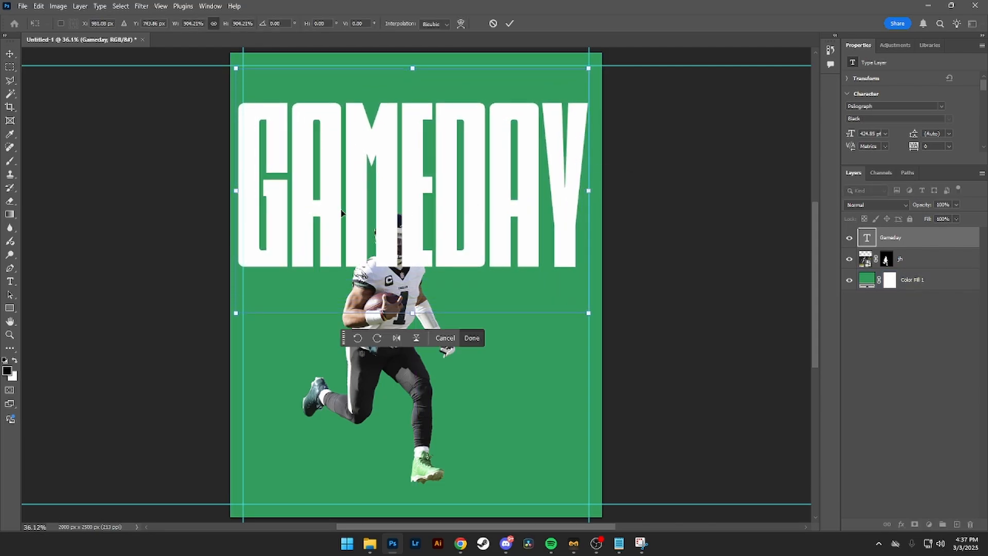
left_click_drag(235, 192, 243, 192)
- Move the GAMEDAY text down to the player's upper body and stack its layer beneath the player layer
left_click_drag(330, 188, 330, 290)
left_click_drag(892, 235, 892, 267)
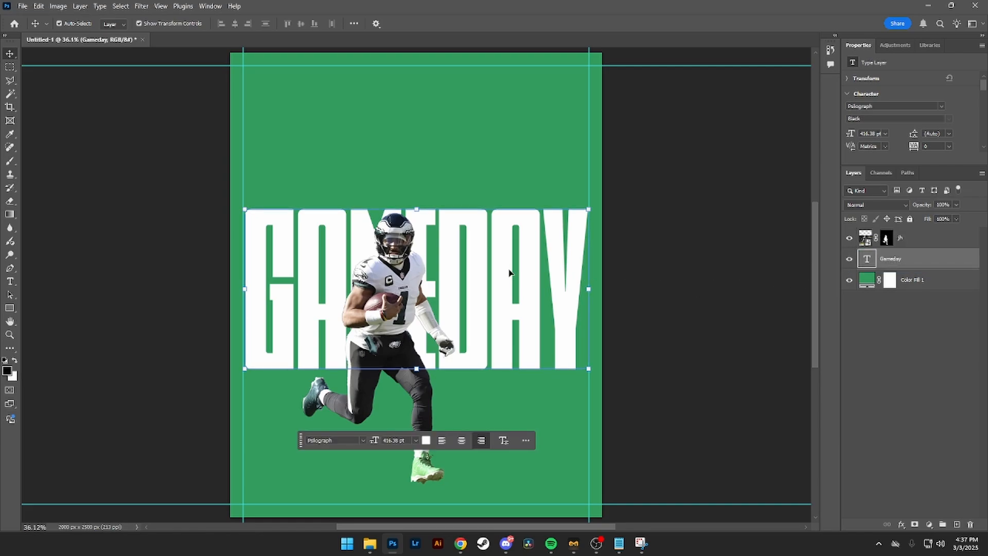
left_click(695, 270)
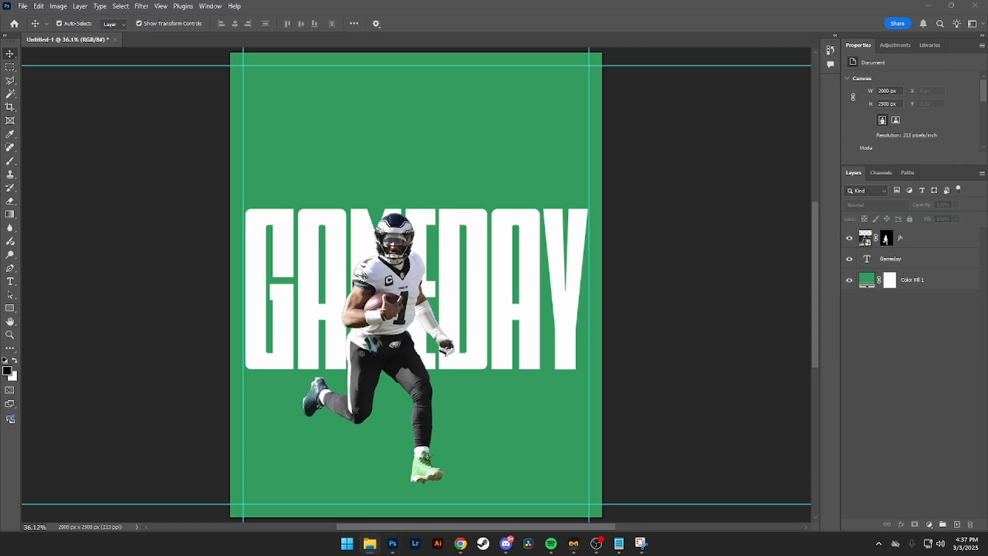
- Place the BACK JH image flush with the canvas's upper edge and stack its layer beneath the GAMEDAY text layer
mouse_move(395, 182)
left_mouse_down()
mouse_move(392, 161)
mouse_move(390, 185)
left_mouse_up()
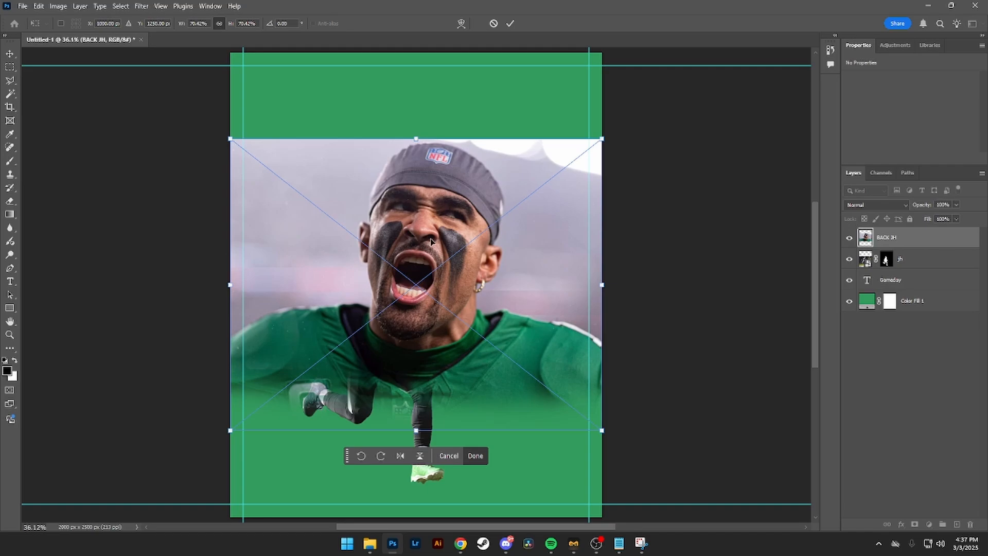
left_click_drag(430, 242, 435, 154)
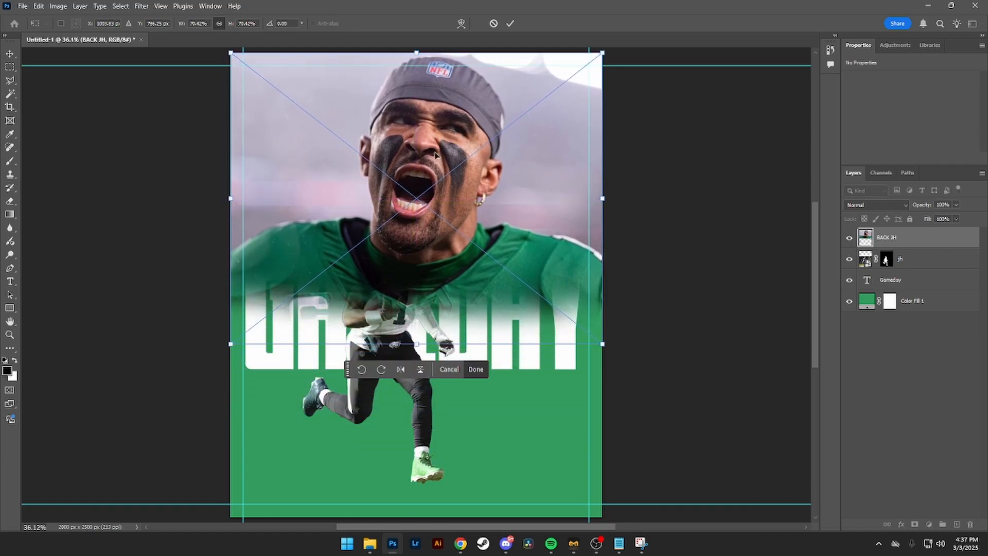
key("Return")
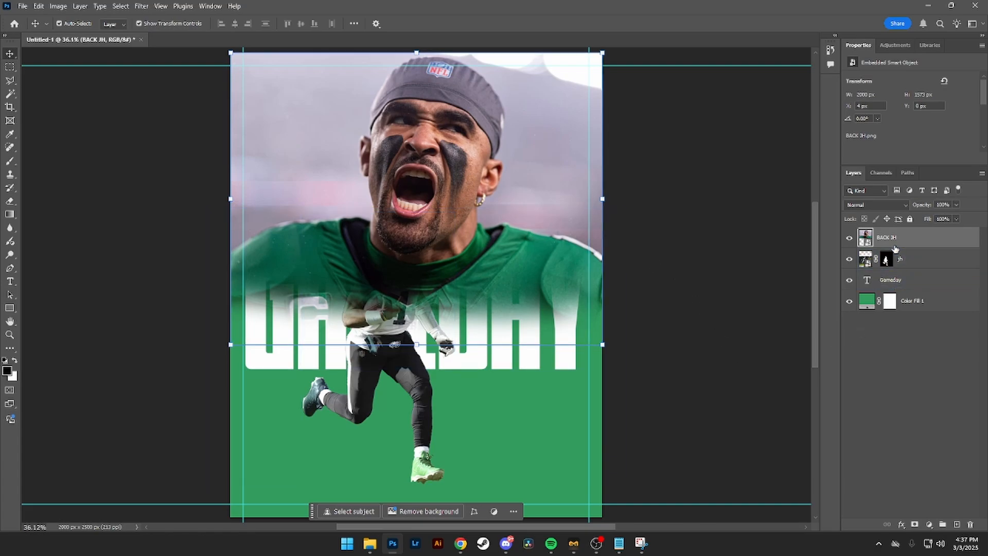
left_click_drag(894, 246, 904, 289)
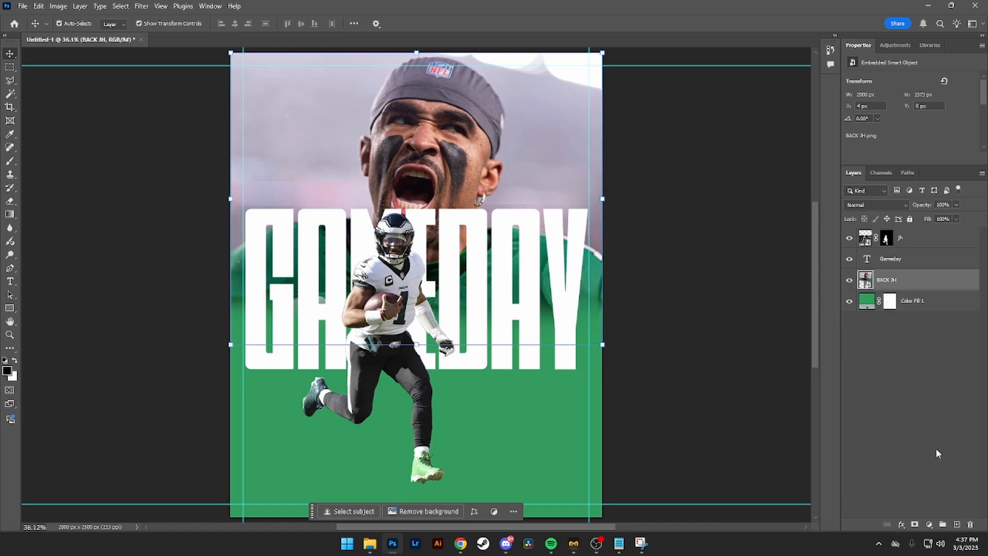
- Add a black-to-white Gradient Map adjustment above the BACK JH image and clip it to that layer
left_click(929, 524)
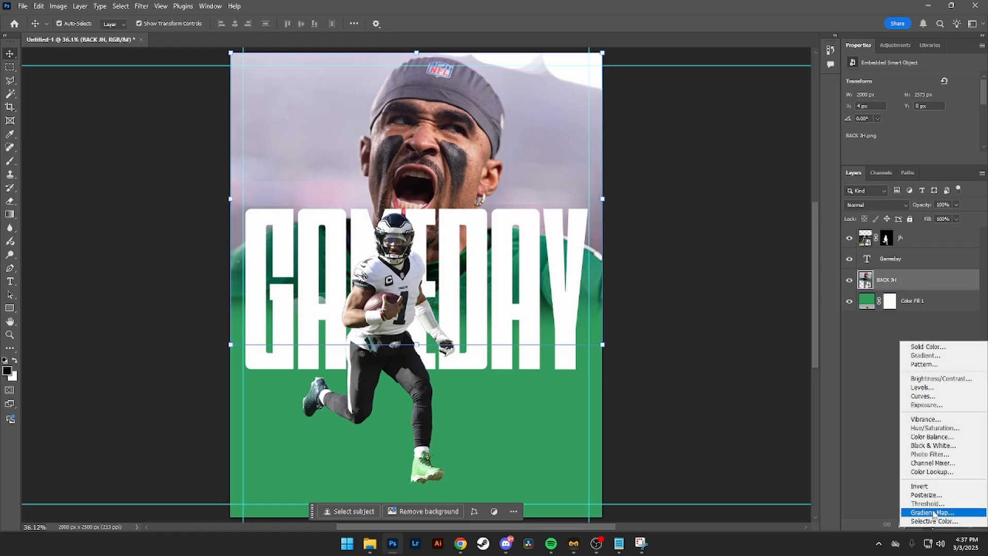
left_click(933, 512)
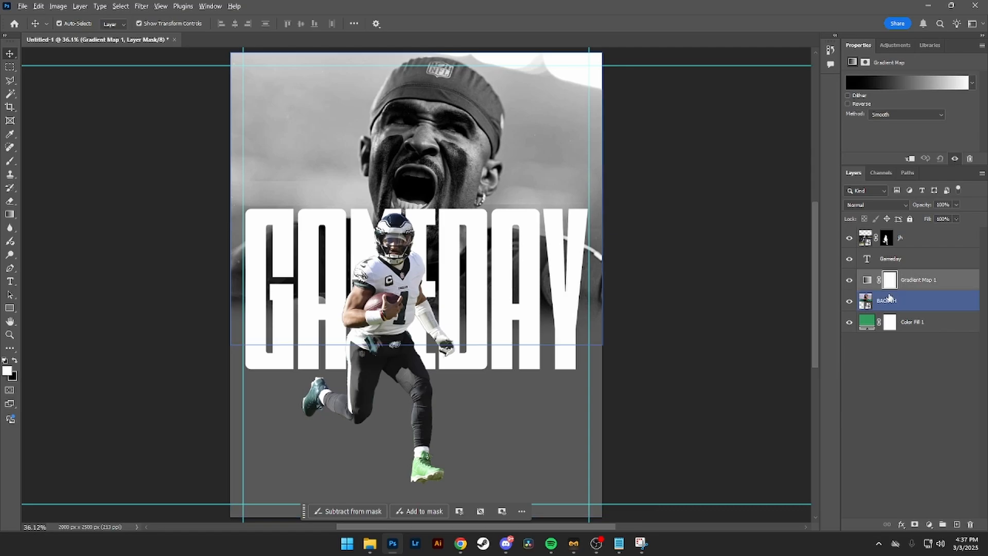
left_click(869, 288, "alt")
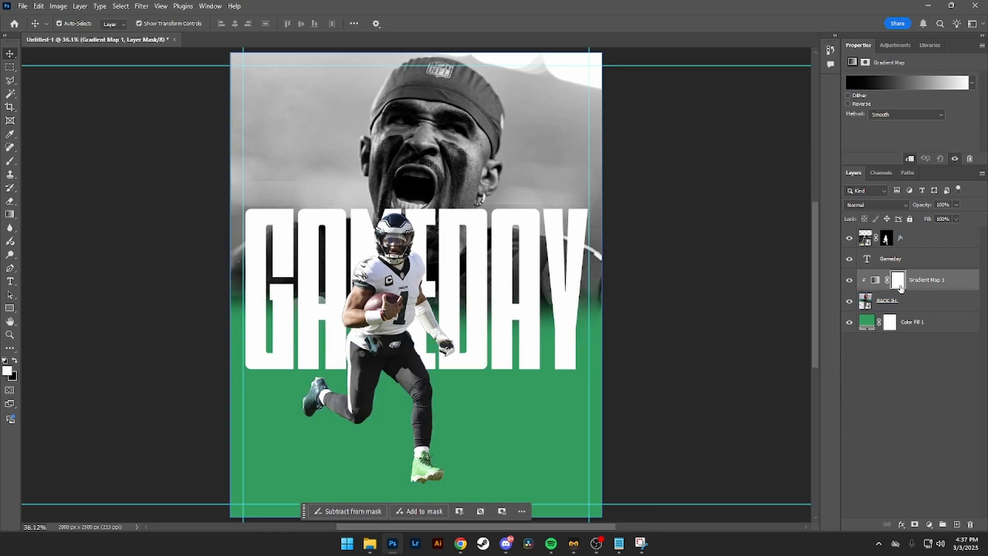
left_click(917, 299)
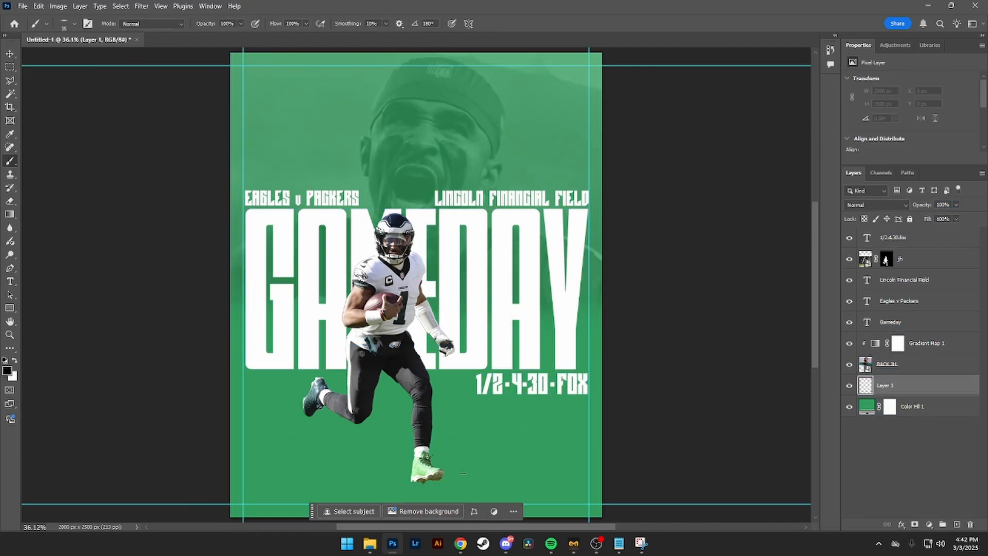
left_click_drag(463, 473, 399, 476)
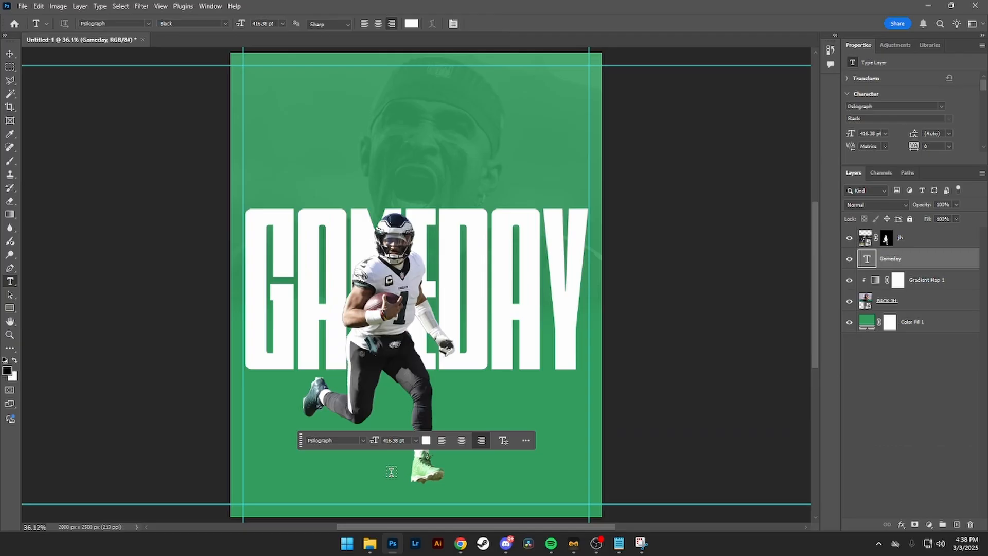
- Add a text line reading "EAGLES V PACKERS" in the Black Mustang font near the lower edge of the canvas
left_click(391, 472)
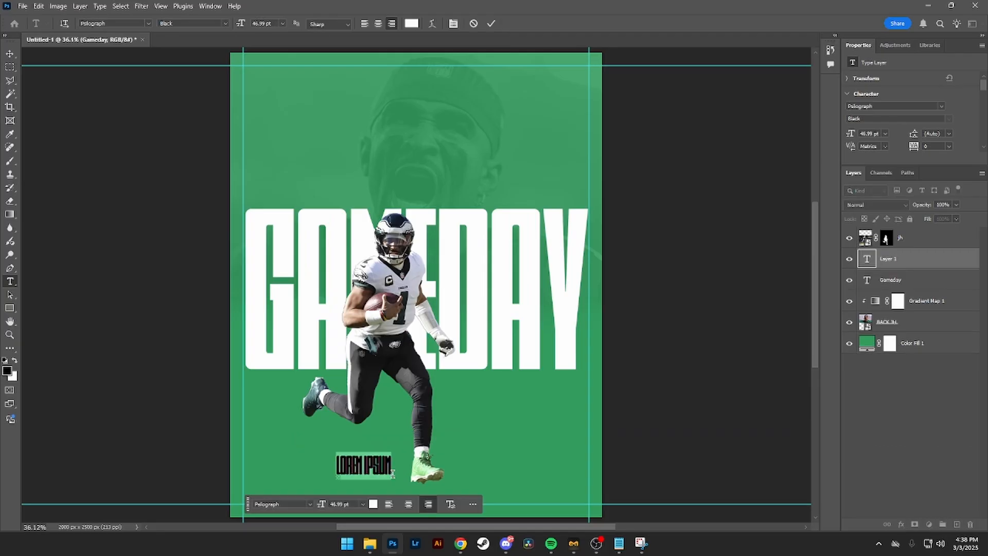
left_click(310, 504)
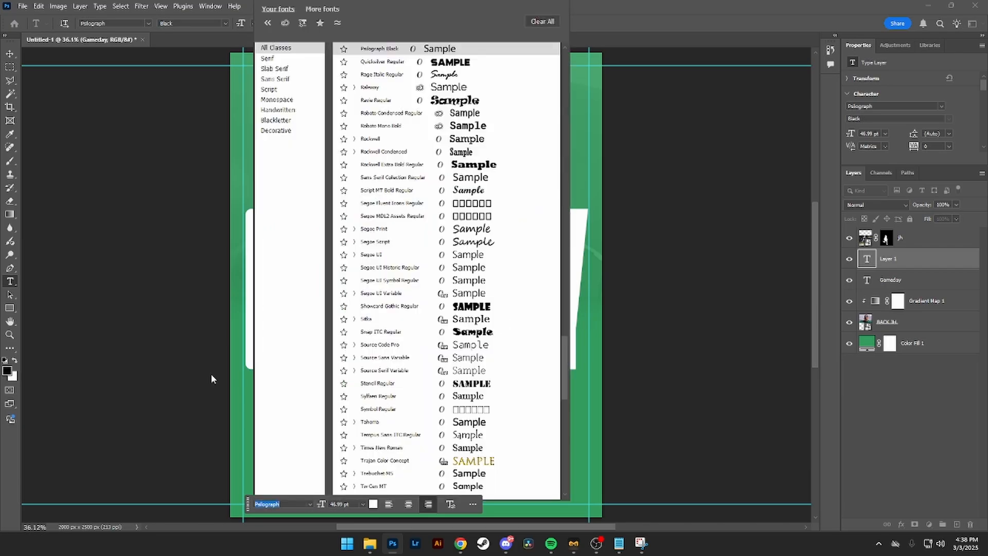
type("blac")
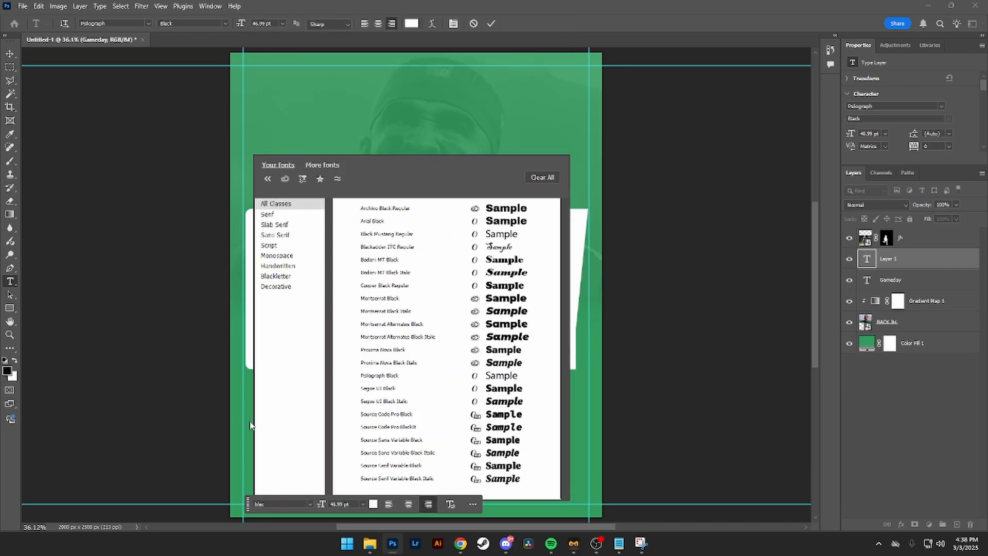
type("k mus")
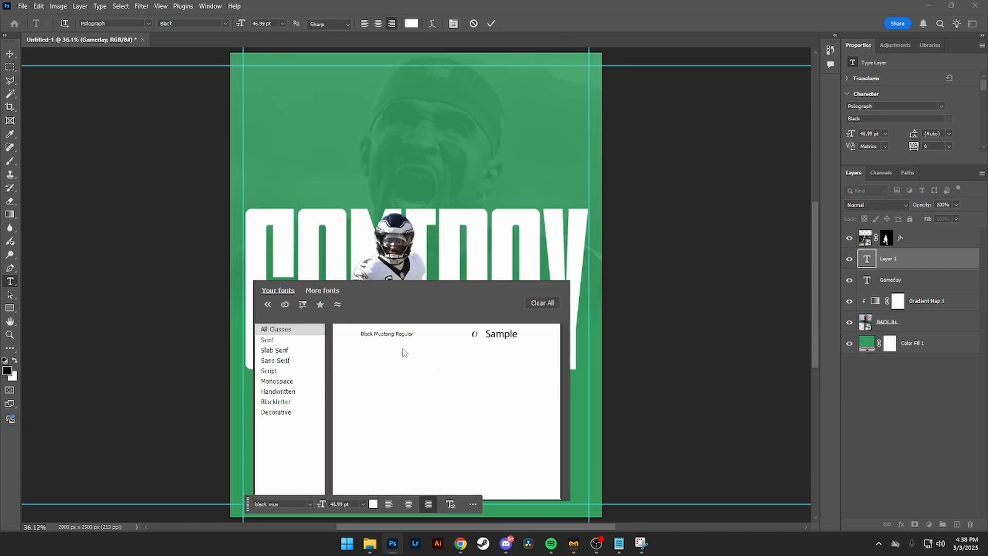
key("Return")
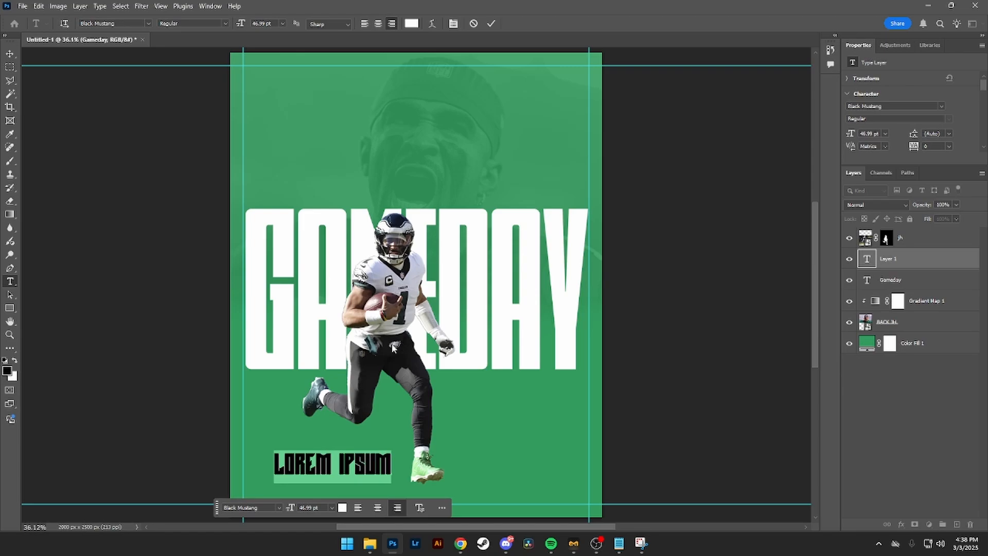
type("EAGLES")
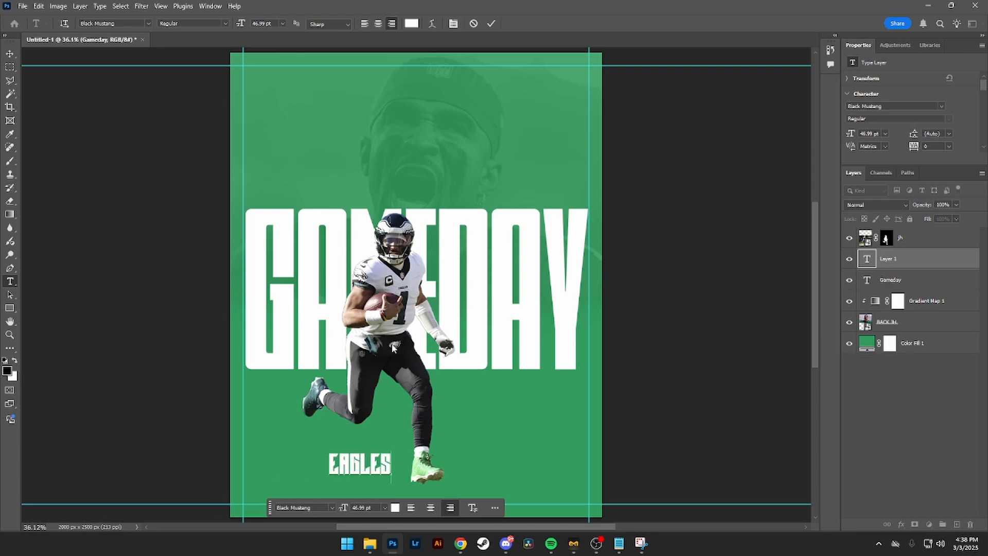
type(" V")
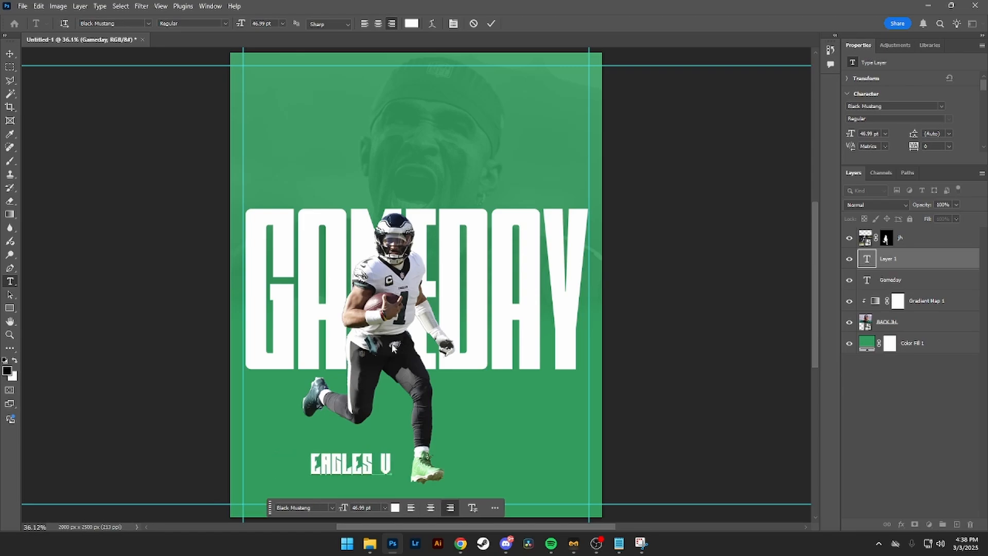
type(" PACKERS")
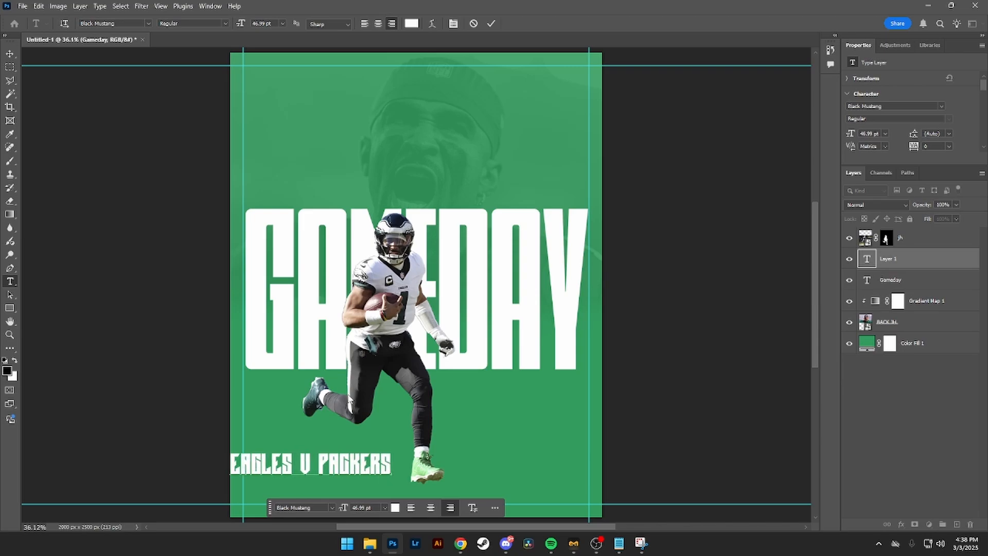
- Reduce the font size of only the letter V between the two team names to 32 pt
left_click_drag(310, 457, 301, 456)
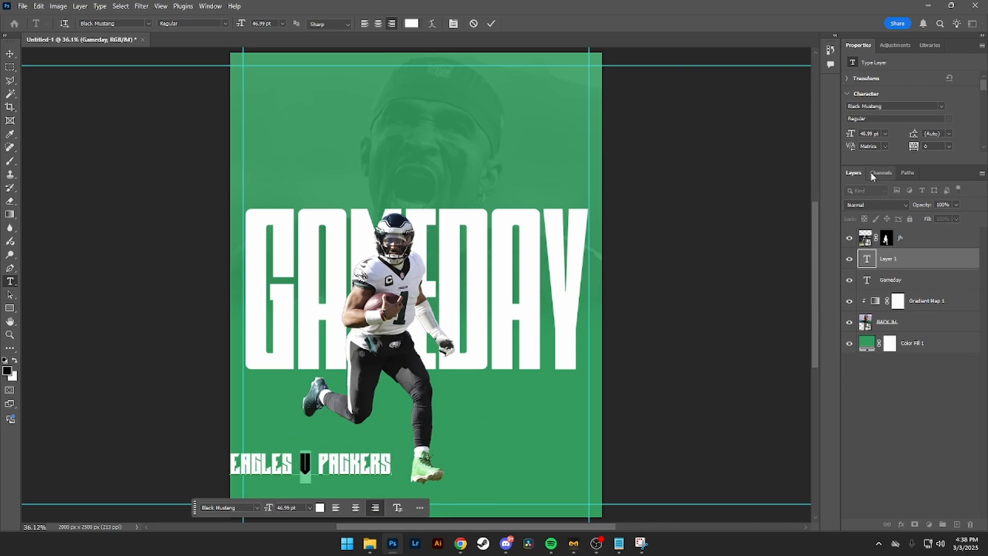
double_click(868, 133)
type("27")
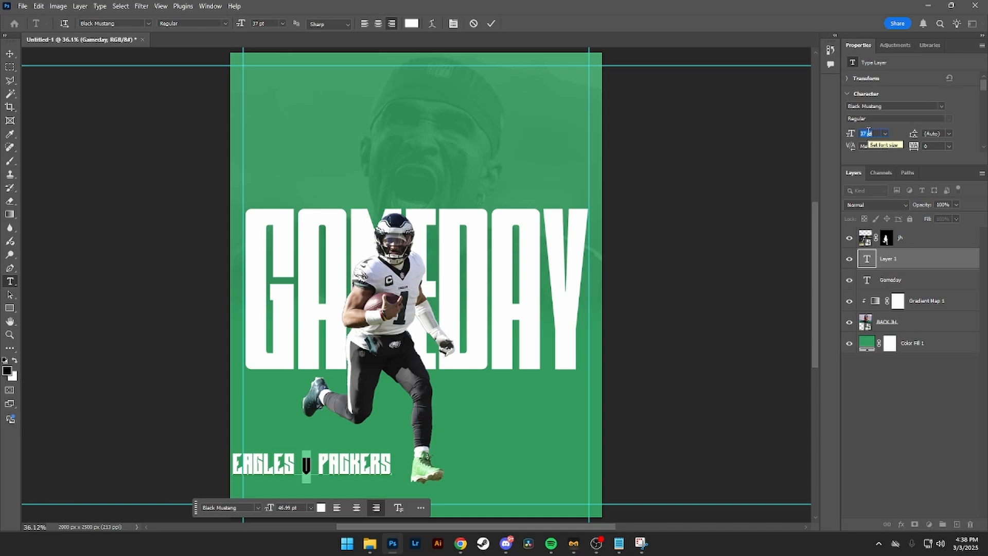
key("Return")
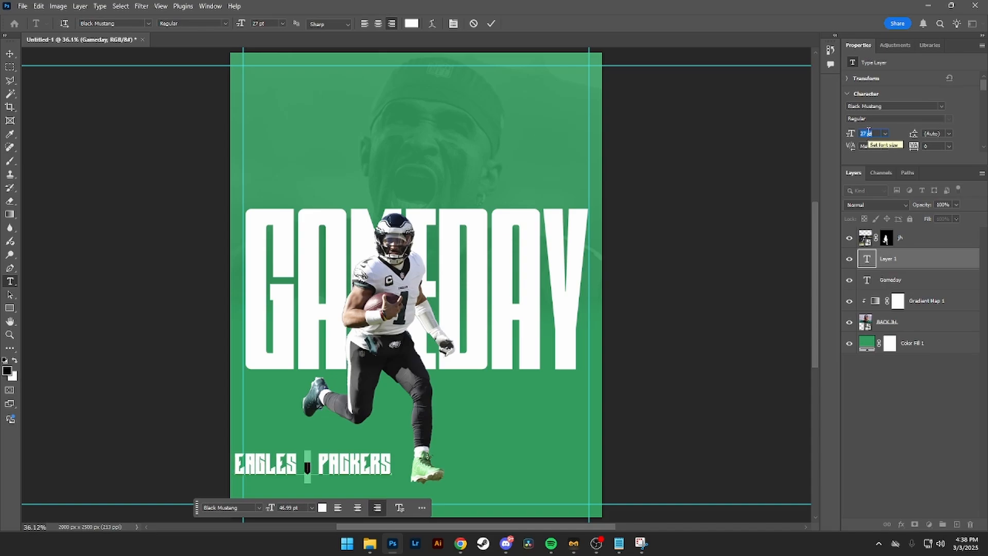
key("Up")
key("Up")
key("Up")
key("Up")
key("Up")
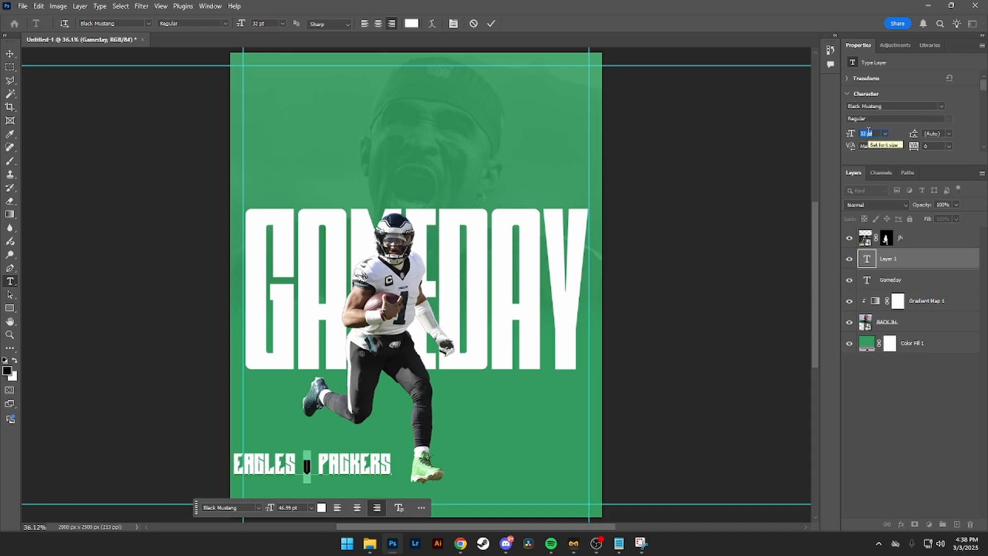
- Move the EAGLES V PACKERS text just above GAMEDAY, scaled down and aligned to the left margin guide
left_click(10, 53)
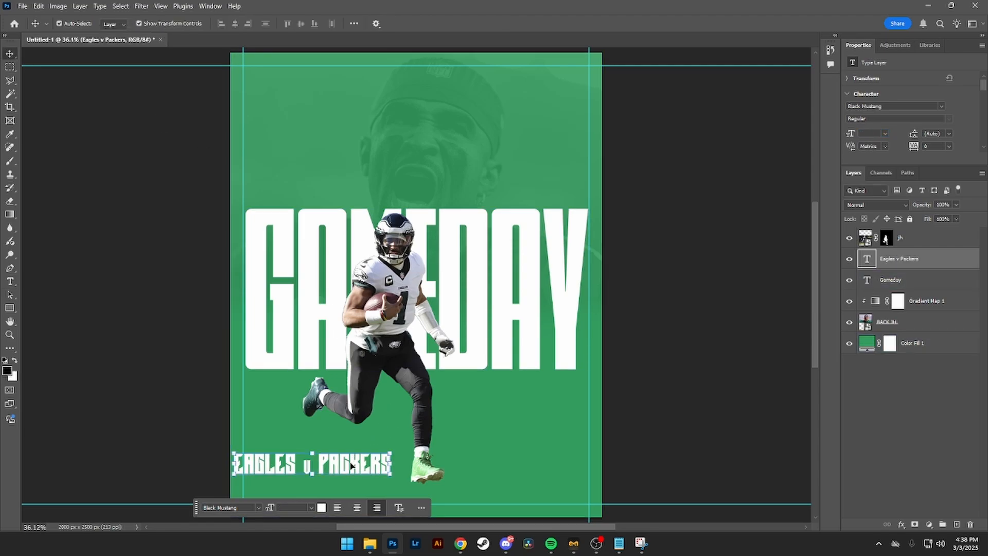
left_click_drag(351, 465, 358, 198)
left_click(367, 237)
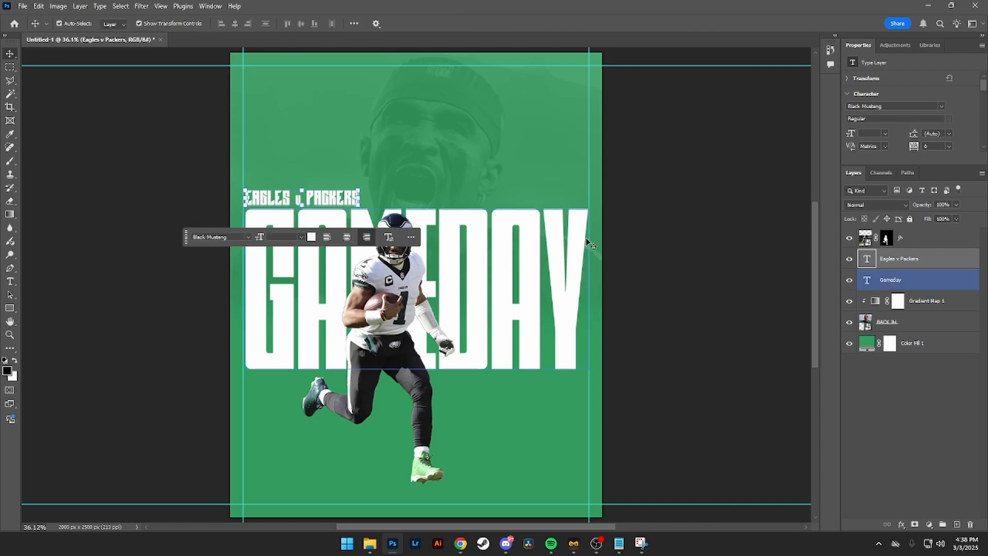
left_click(687, 258)
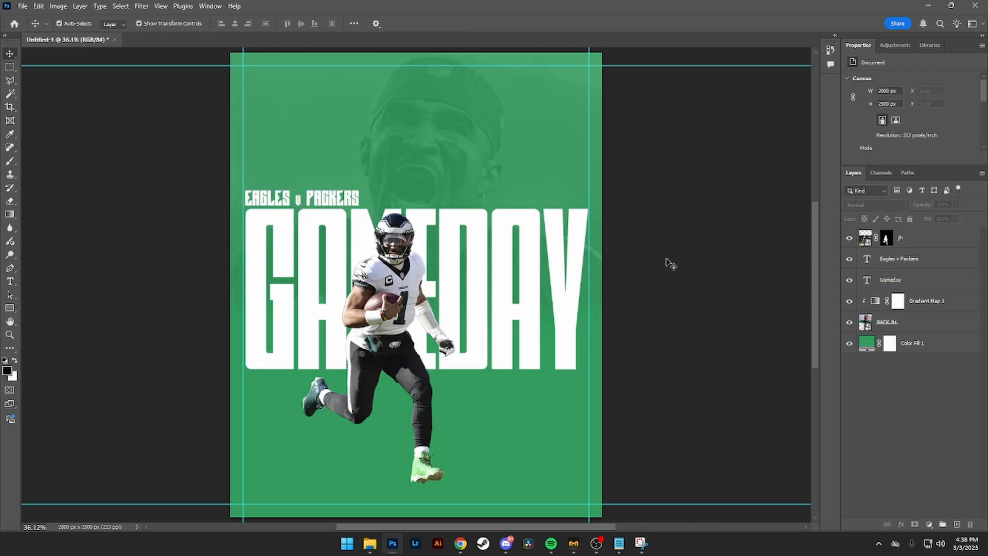
- Duplicate the EAGLES V PACKERS line to the opposite margin guide above GAMEDAY and change the copy's text to LINCOLN FINANCIAL FIELD
left_click(325, 200)
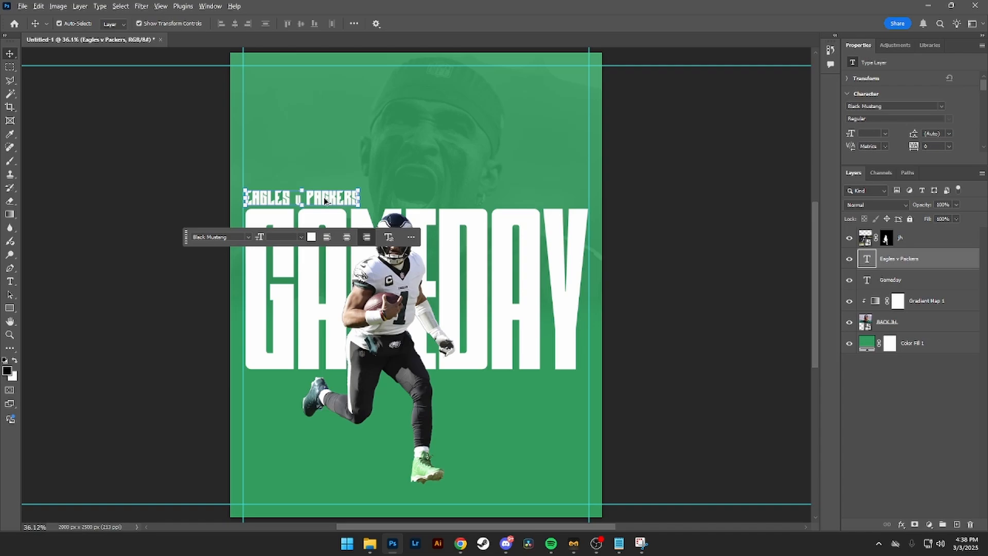
left_click_drag(326, 200, 554, 197)
double_click(554, 197)
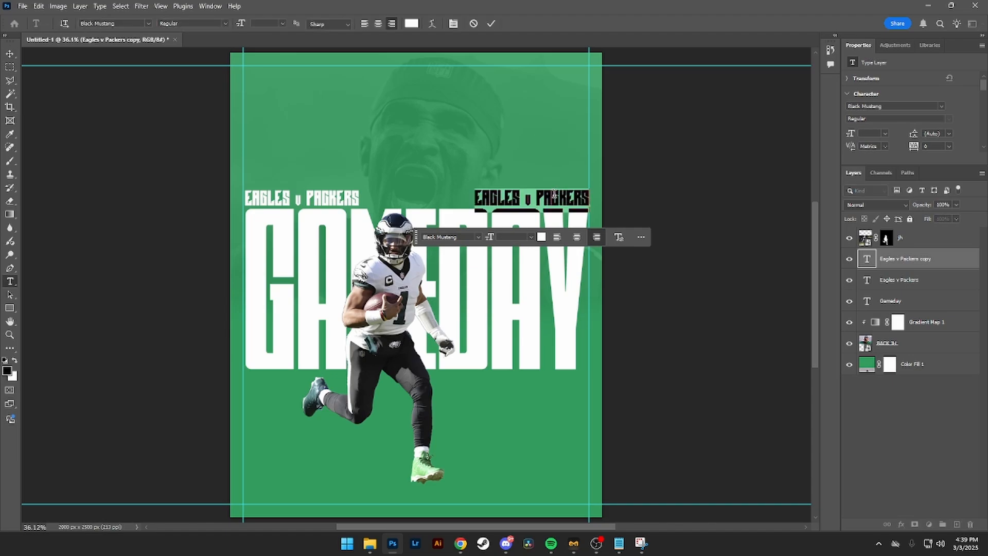
type("LIN")
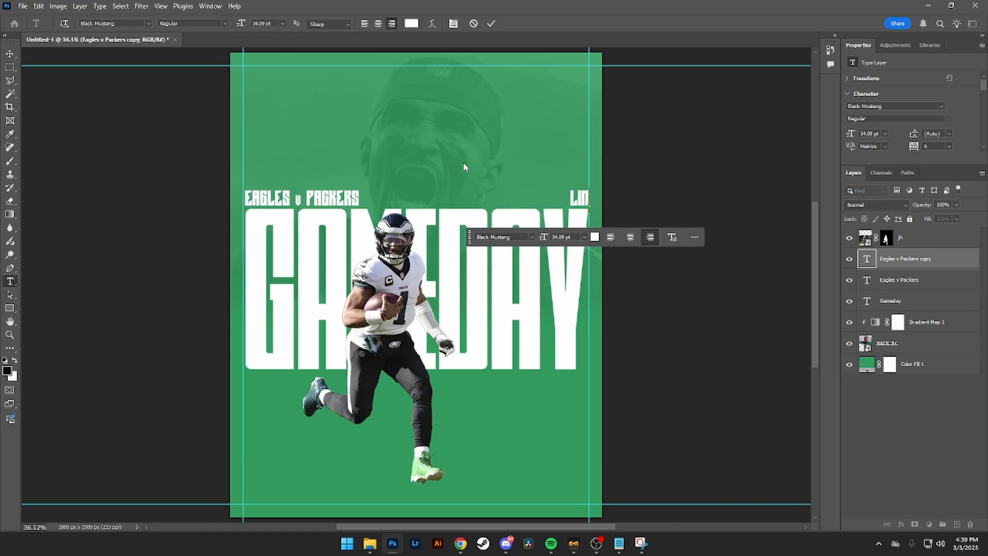
type("GOLN")
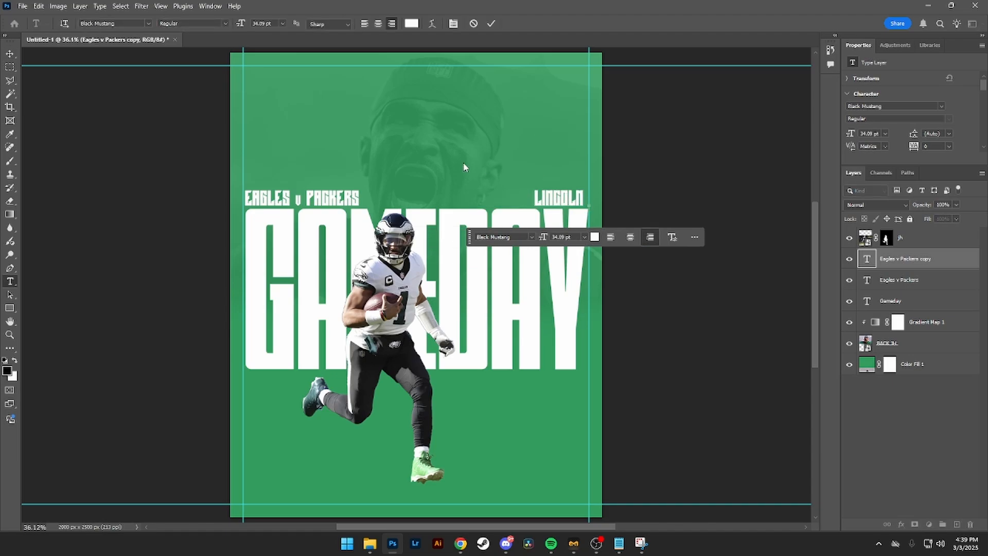
type(" F.INAN")
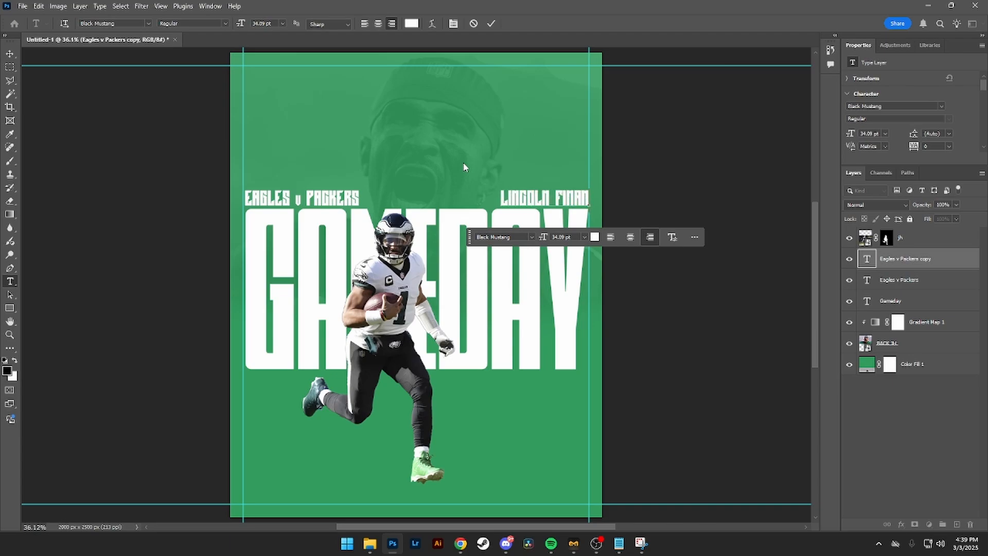
type("CIAL")
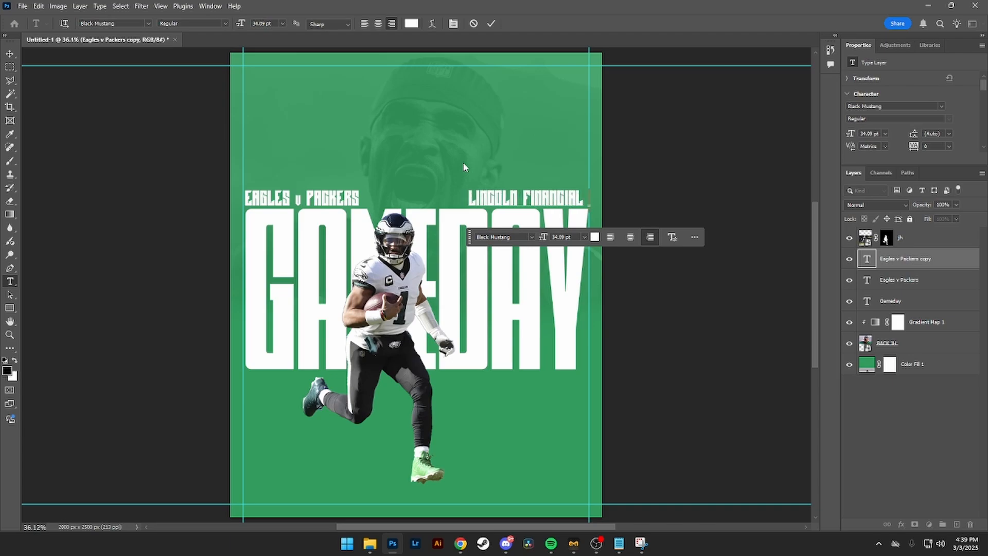
type(" FIELLD")
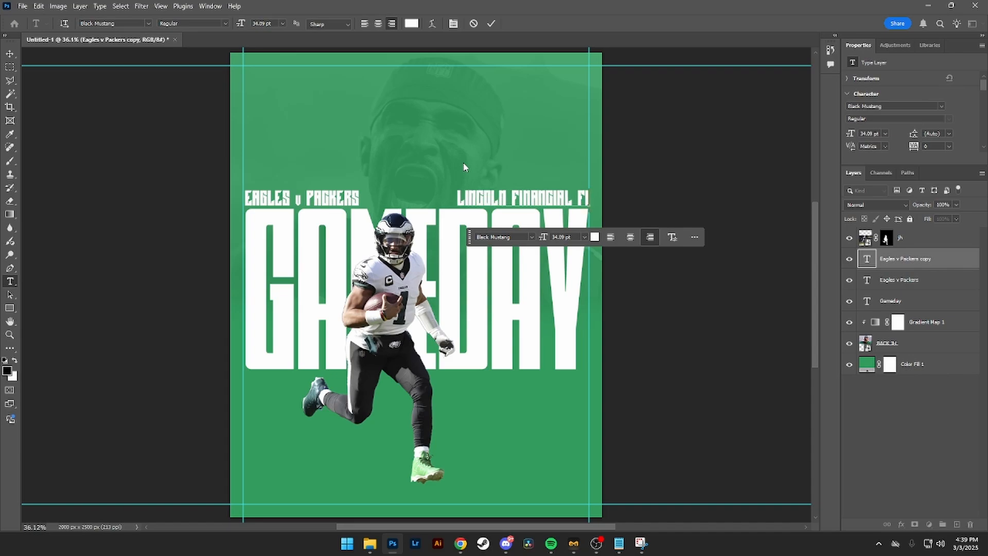
key("BackSpace")
key("BackSpace")
key("BackSpace")
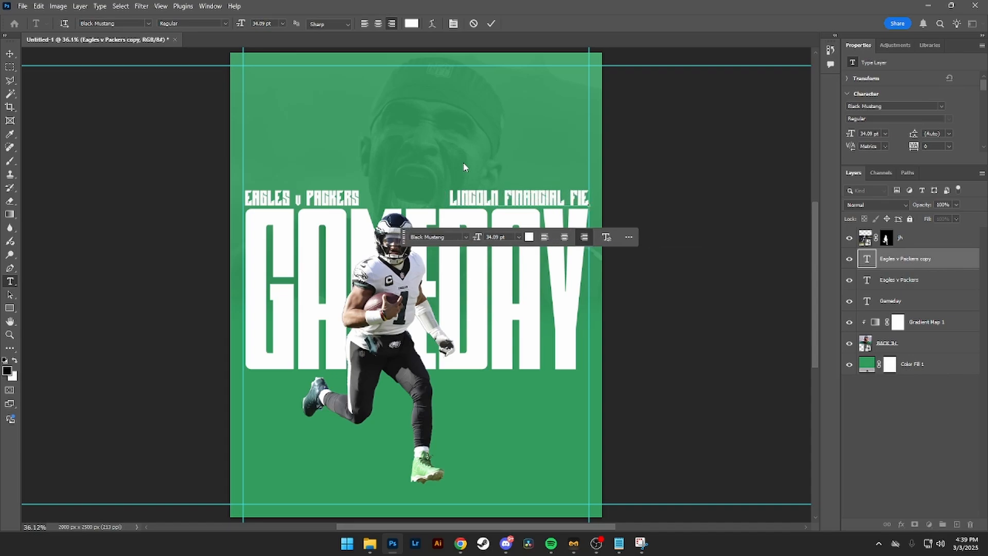
type("LD")
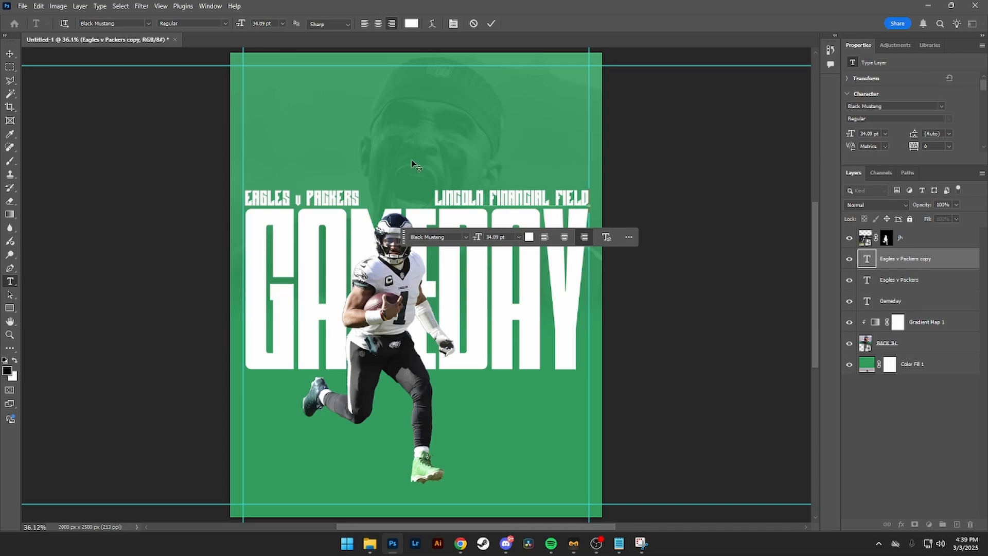
left_click(9, 53)
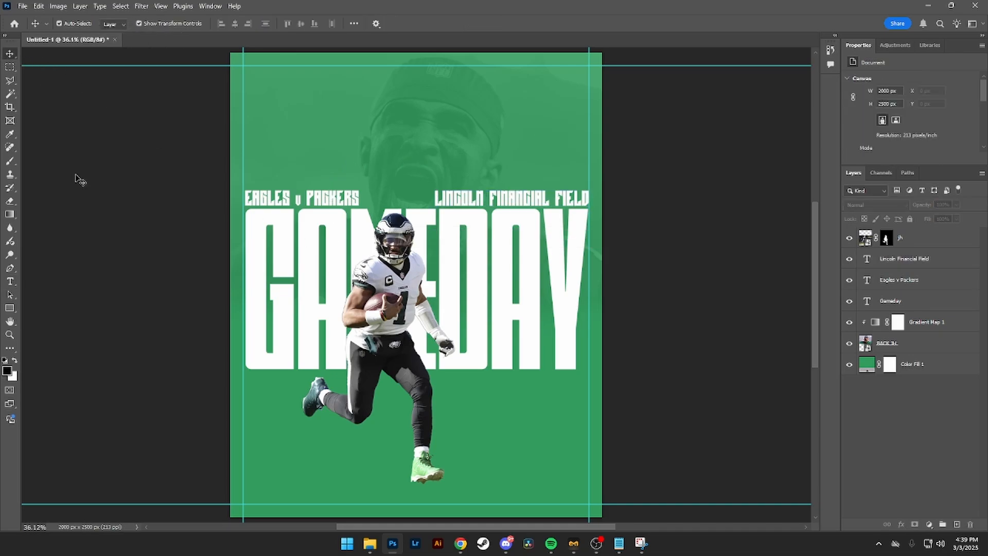
- Add a text line reading "1/2.4:30.FOX" in Black Mustang near the lower edge of the poster, beside the player's front leg
left_click(11, 281)
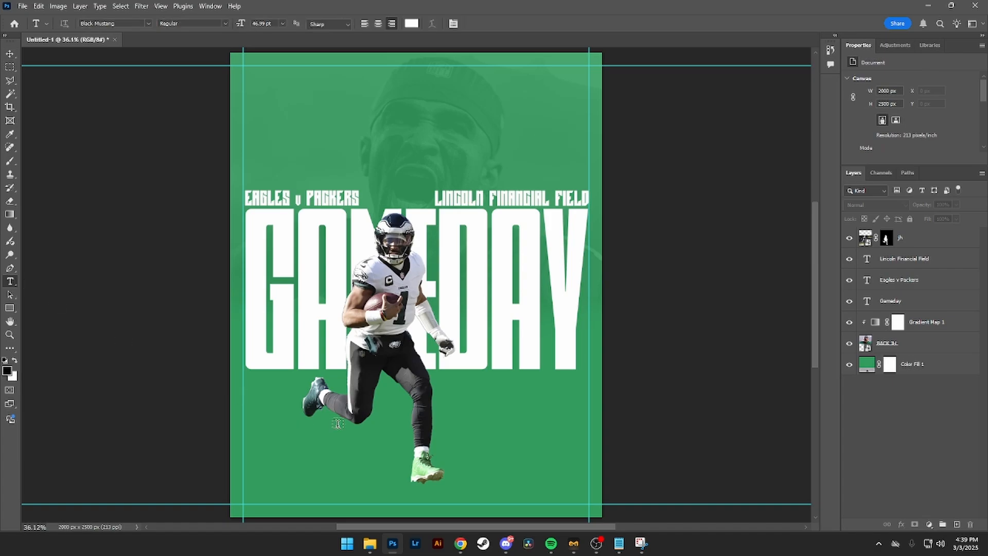
left_click(367, 457)
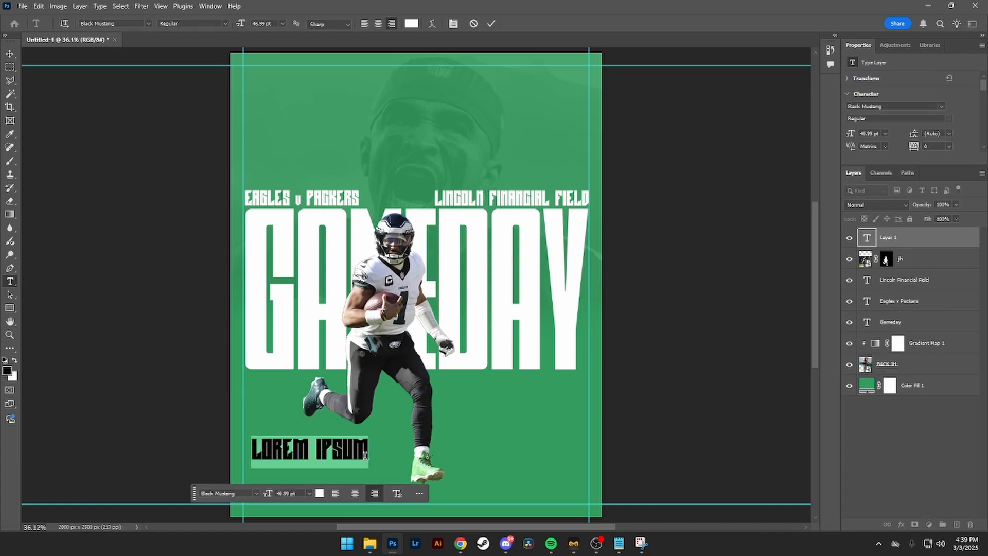
type("1/2")
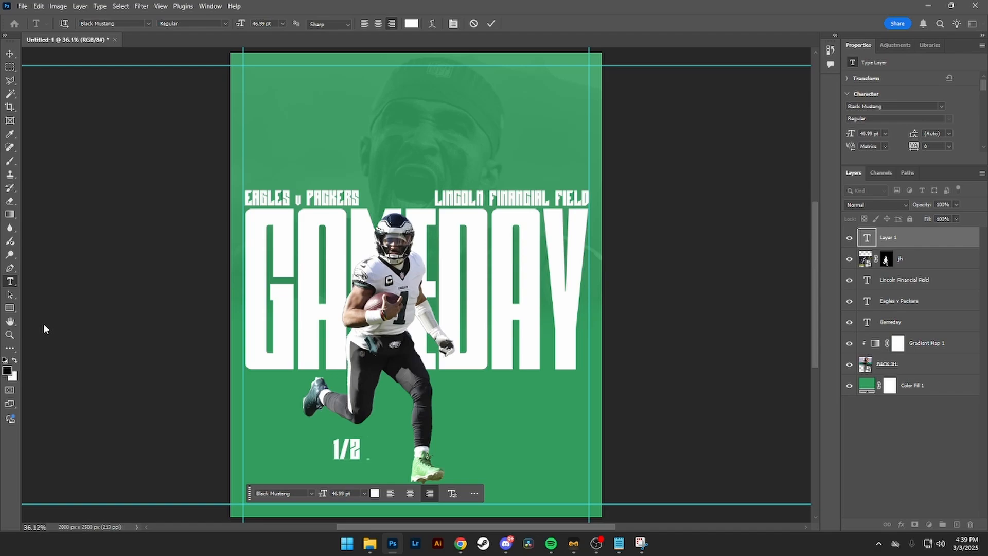
type(".")
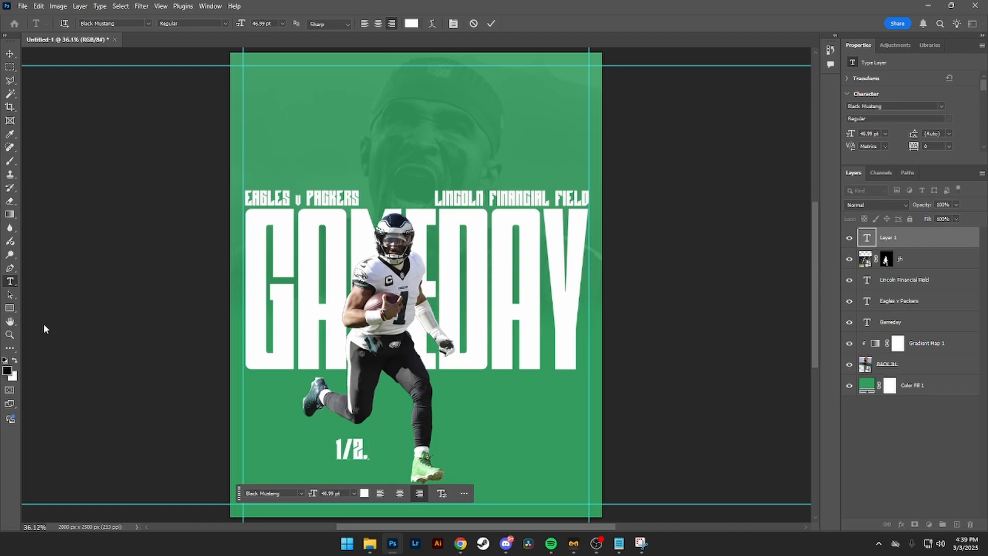
type("4")
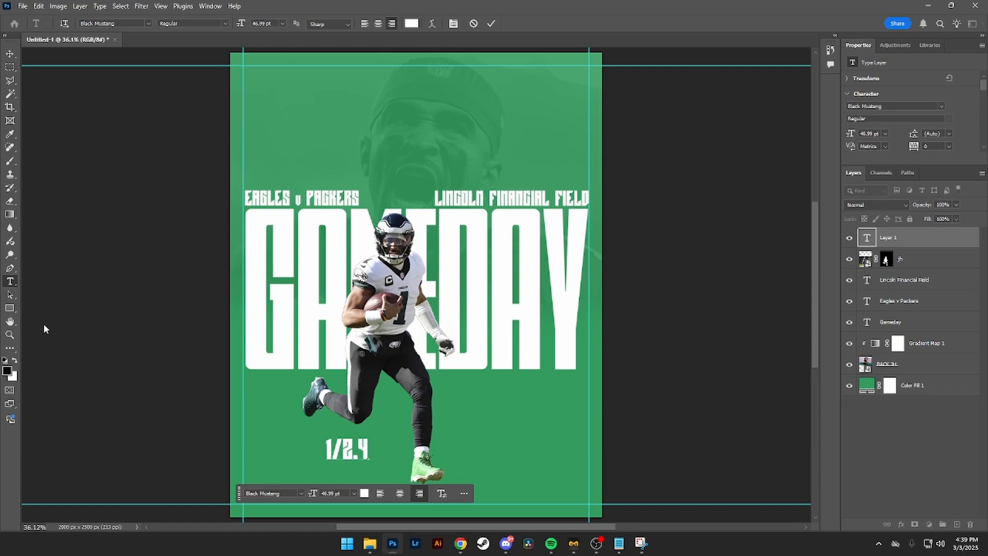
type(":3")
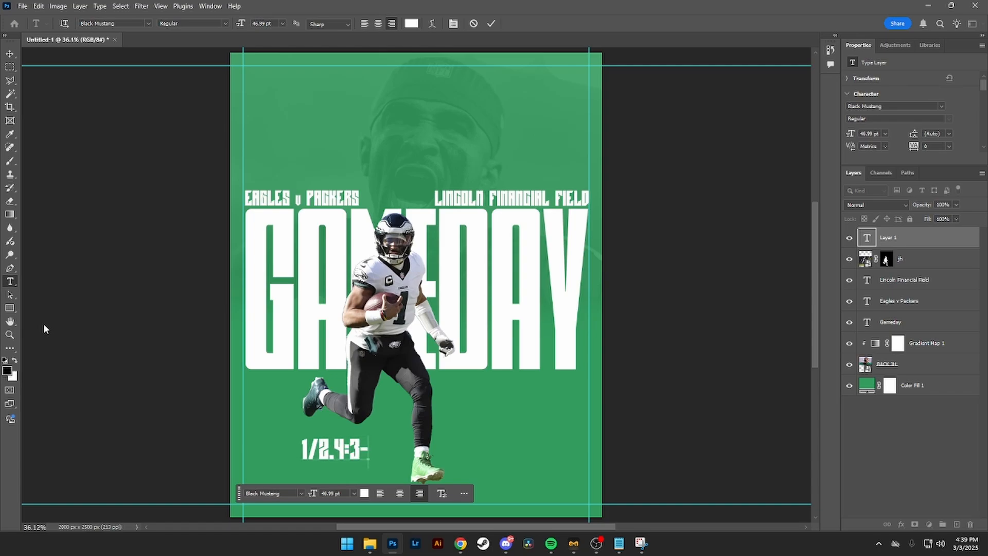
type("0")
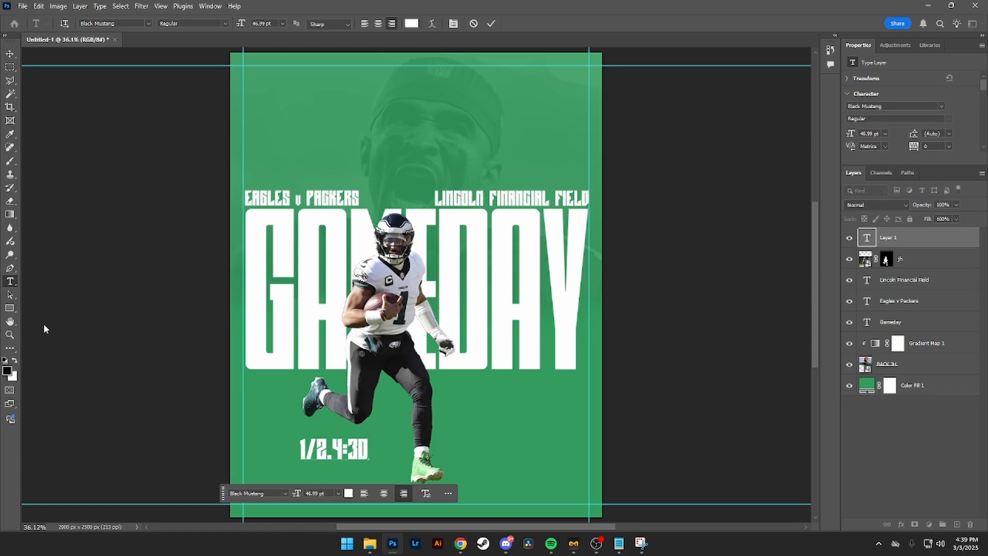
type(".")
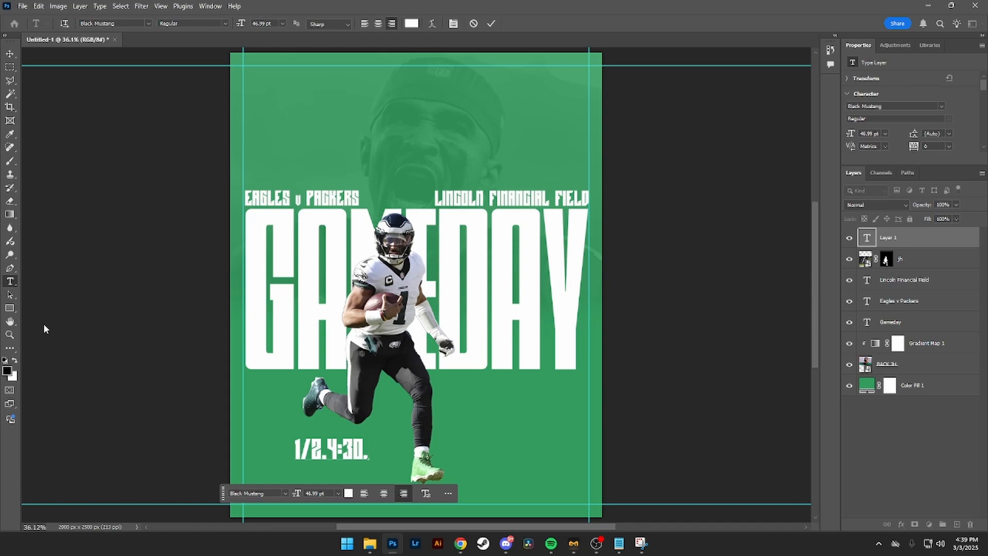
type("FOX")
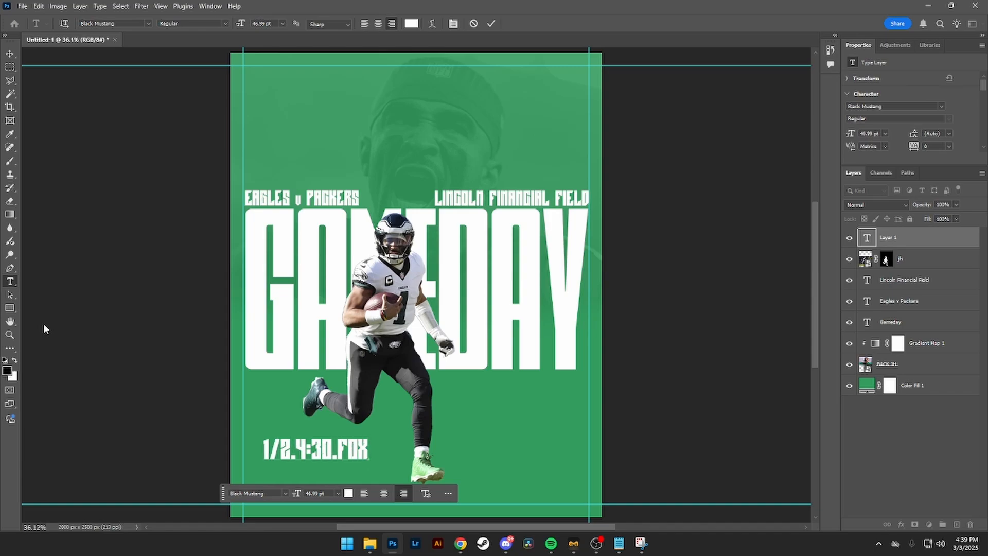
left_click(10, 53)
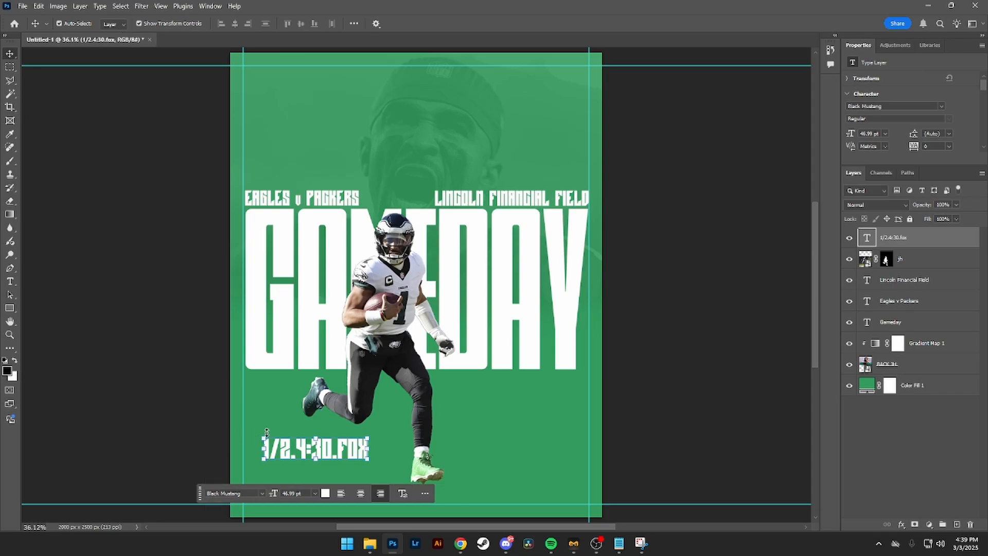
- Raise only the period between 1/2 and 4 to mid-height with a baseline shift of 11 pt
double_click(296, 449)
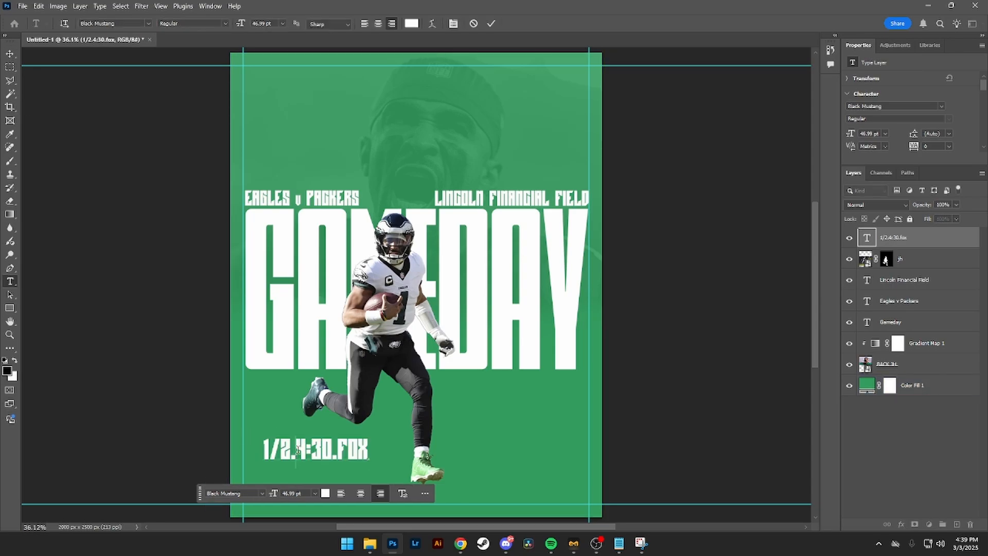
key("shift+Left")
scroll(897, 106, "down", 2)
scroll(896, 106, "down", 3)
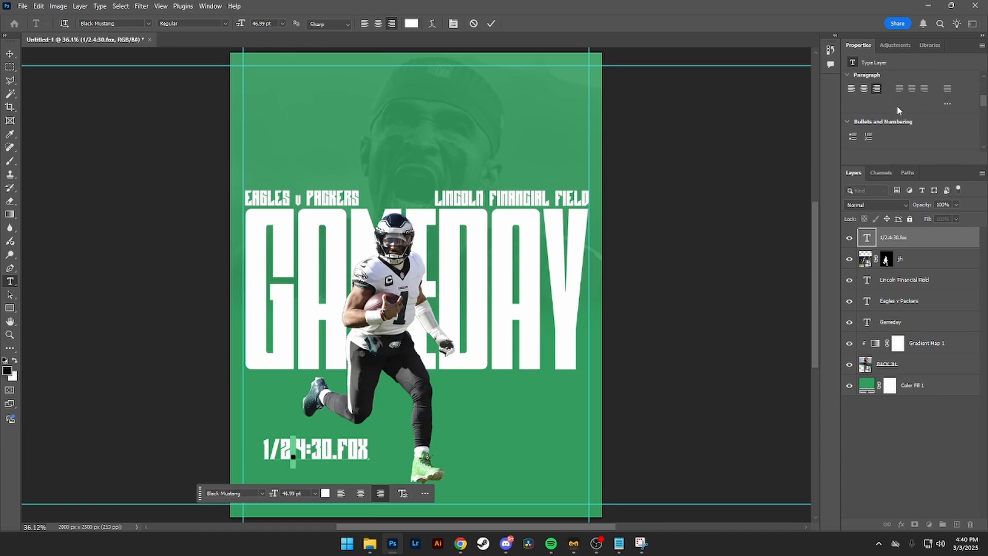
scroll(897, 106, "up", 4)
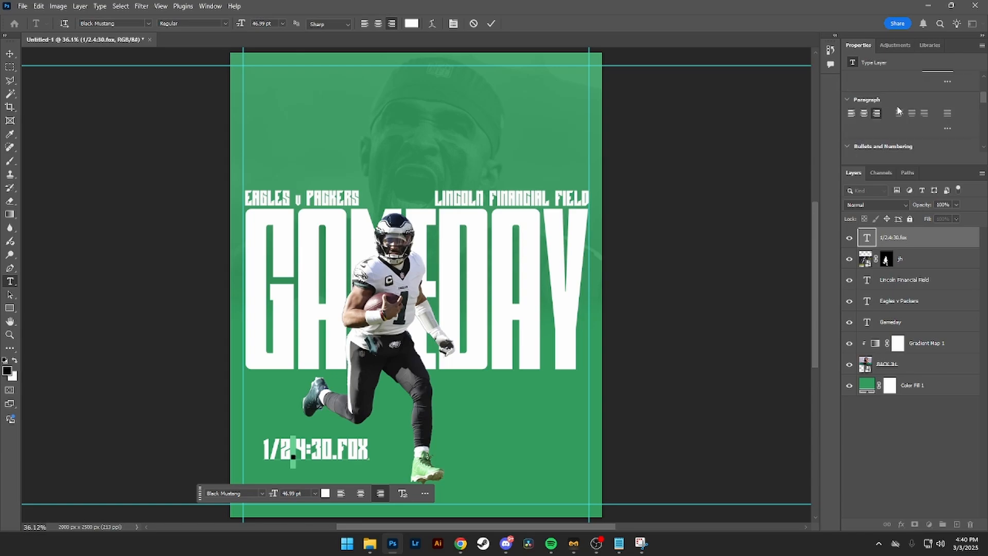
left_click(946, 115)
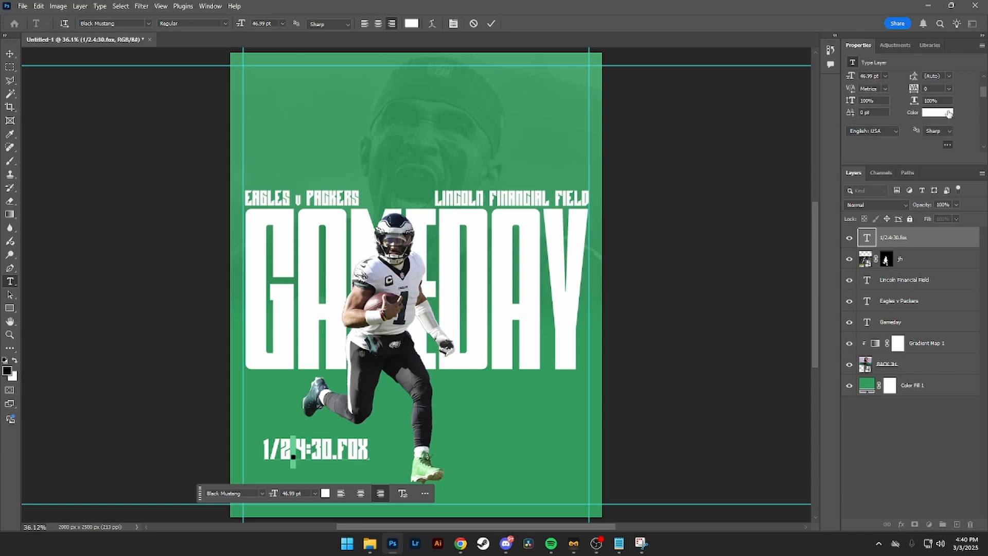
left_click(880, 112)
type("11")
key("Return")
- Replace the colon between 4 and 30 with a period and raise it with a baseline shift of 14 pt
left_click(311, 449)
key("BackSpace")
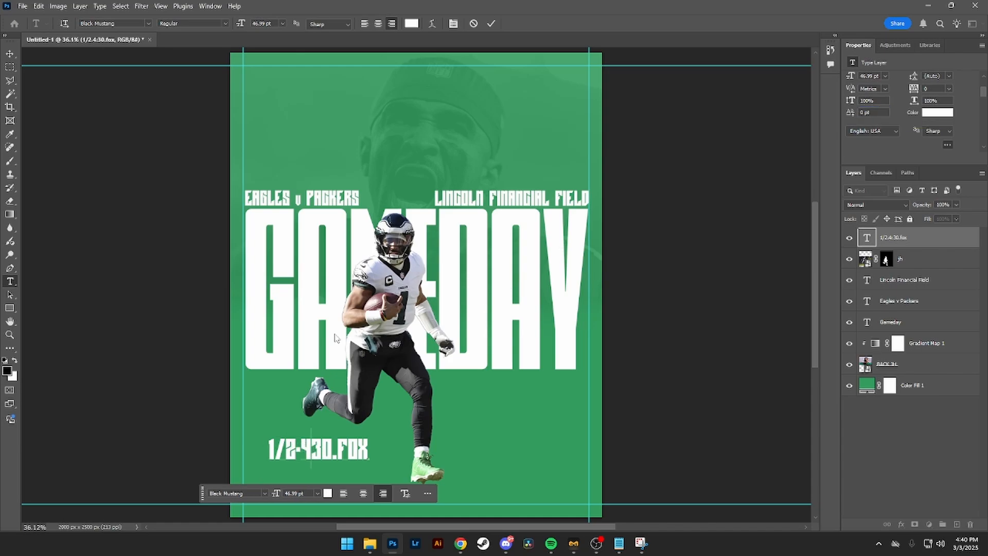
type(".")
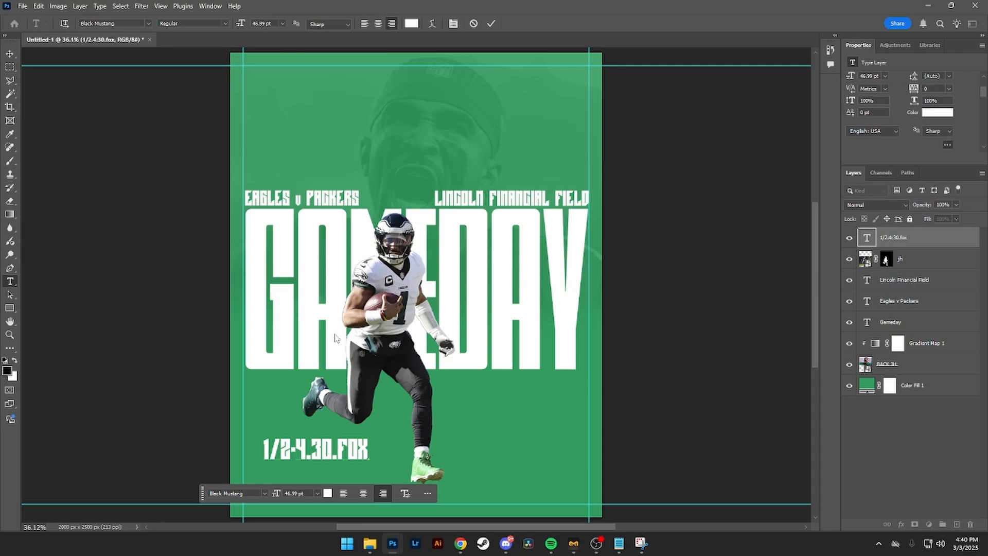
key("Left")
key("Left")
key("Right")
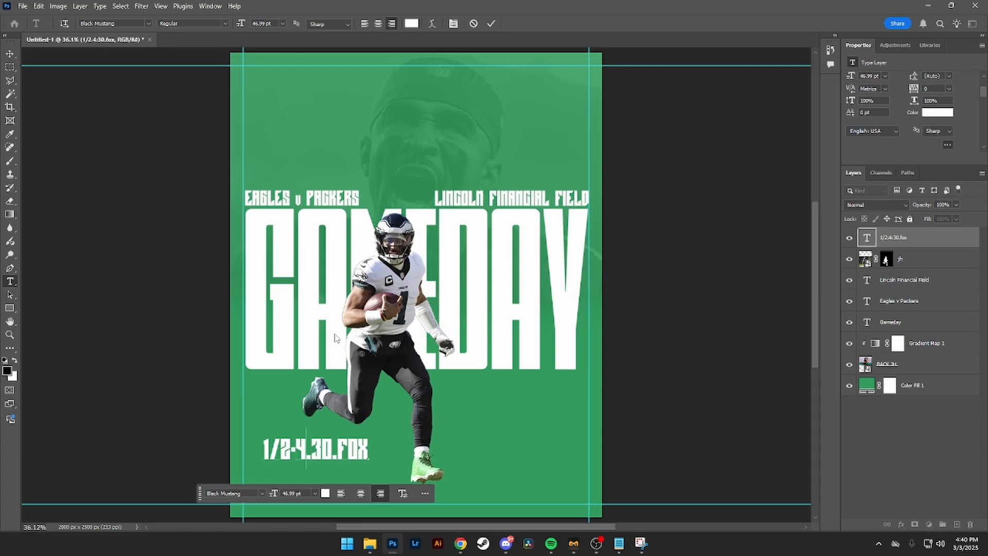
key("shift+Right")
left_click(860, 113)
type("14")
key("Delete")
- Raise the period between 30 and FOX with a baseline shift of 14 pt
key("Right")
key("Right")
key("Right")
key("shift+Right")
left_click(880, 114)
type("14")
key("Return")
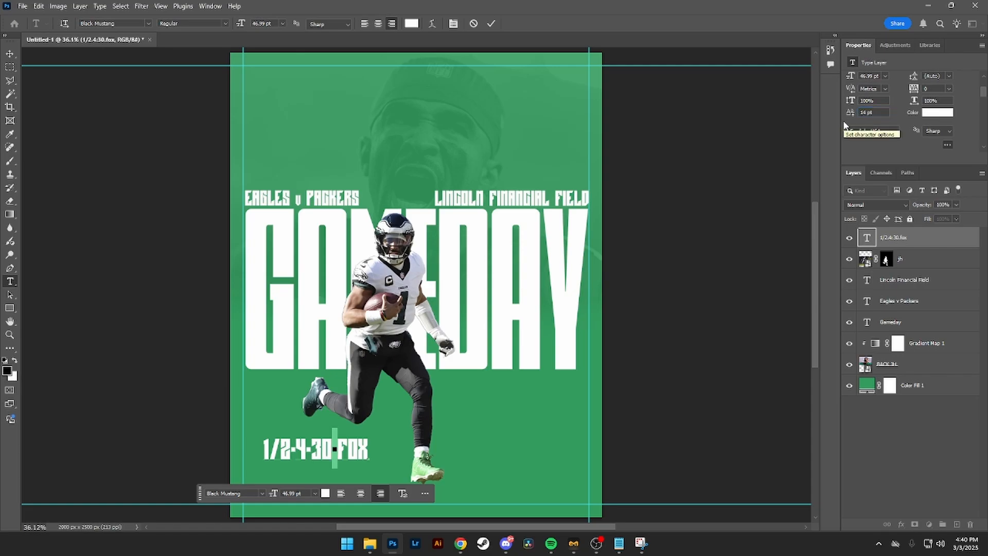
- Try to widen the gap between the last raised period and FOX by setting the tracking to 200
key("Right")
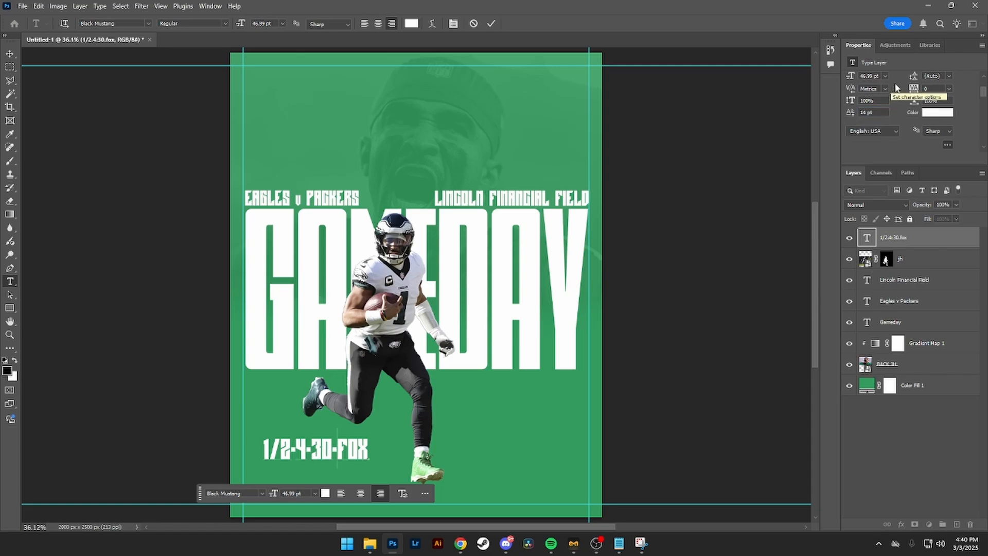
left_click(925, 90)
type("200")
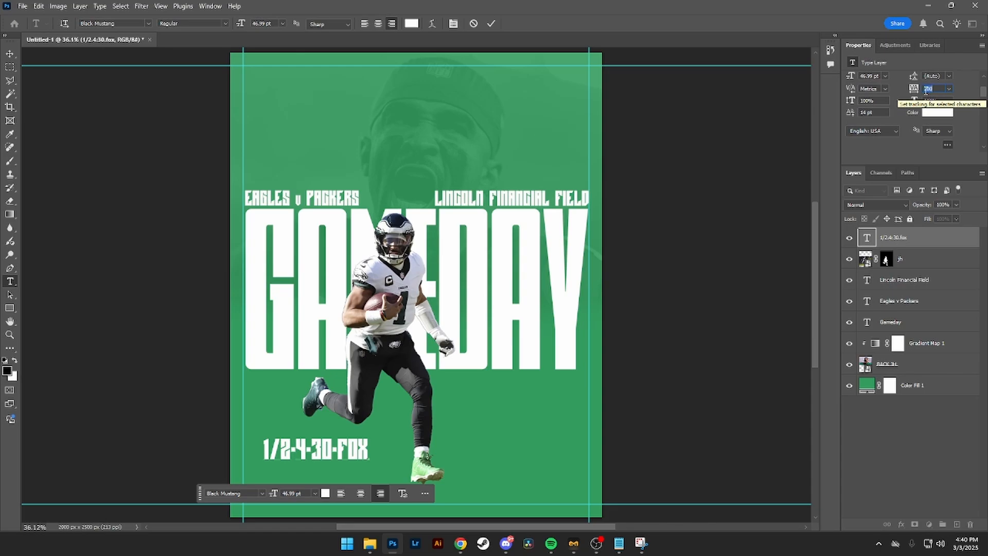
key("Return")
- Increase the kerning to 70 on both sides of the raised period between 30 and FOX
scroll(930, 88, "down", 2)
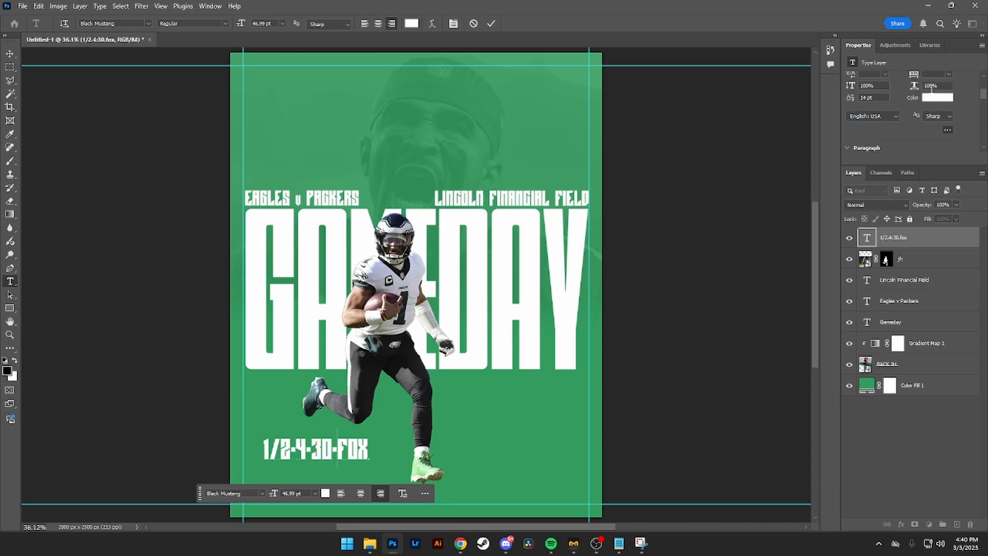
scroll(930, 87, "up", 2)
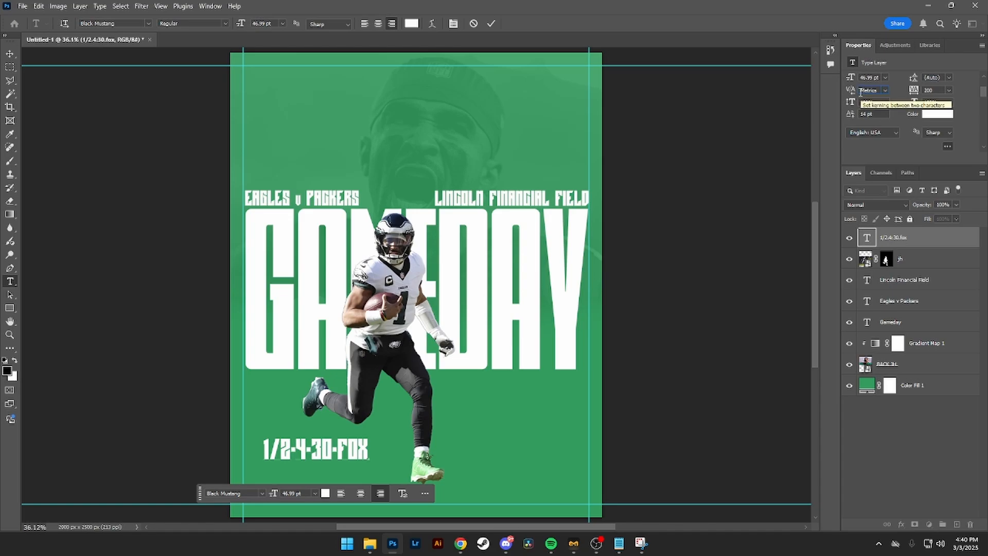
scroll(860, 91, "up", 7)
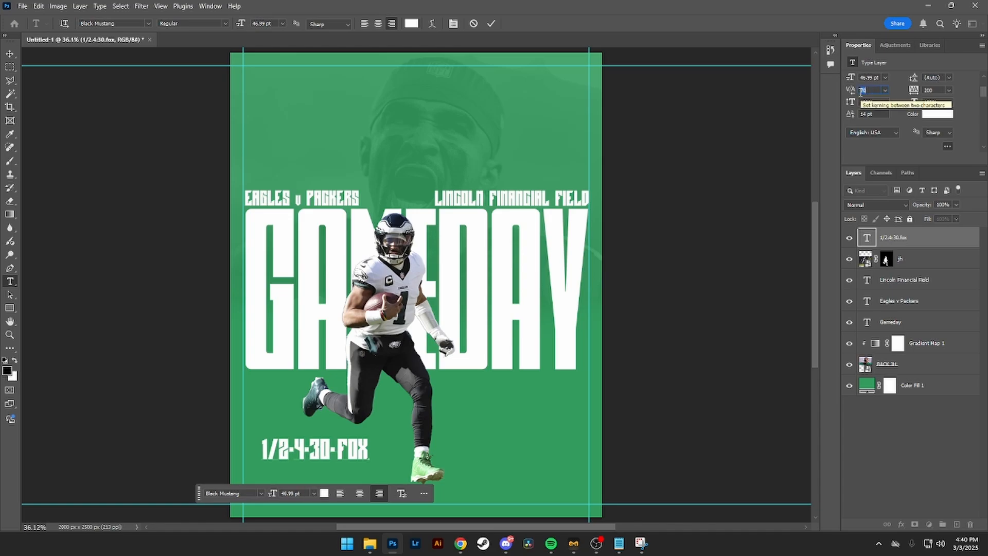
left_click(330, 451)
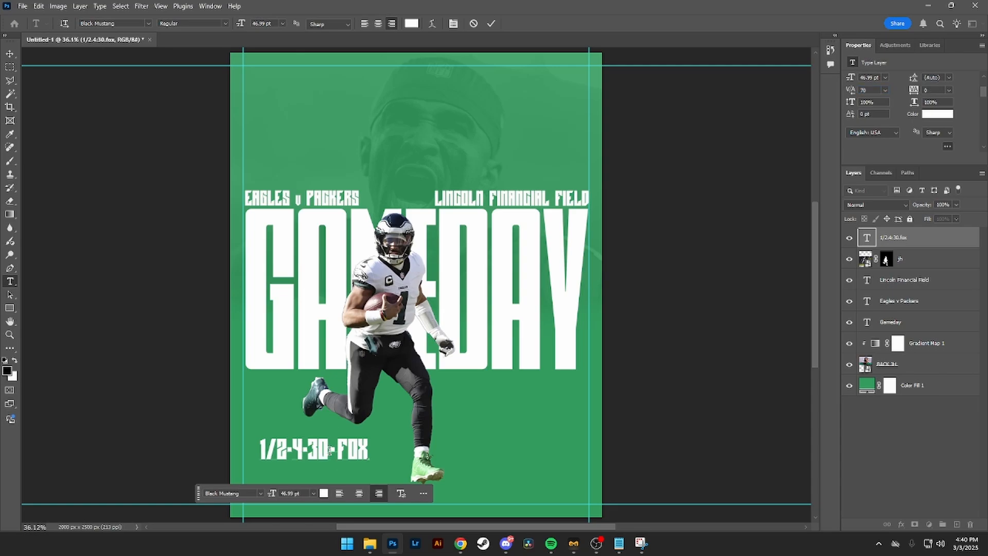
- Set the kerning to 70 on both sides of the raised period between 1/2 and 4
left_click(292, 455)
left_click(337, 449)
left_click(293, 449)
left_click(869, 90)
type("70")
key("Return")
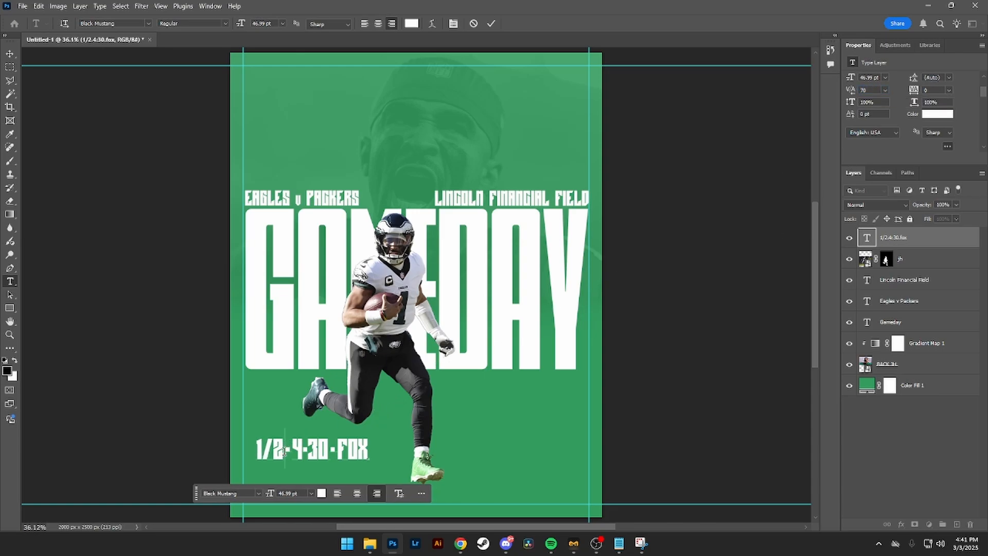
- Move the 1/2·4·30·FOX text directly beneath GAMEDAY and align its end with the right margin guide
left_click(10, 54)
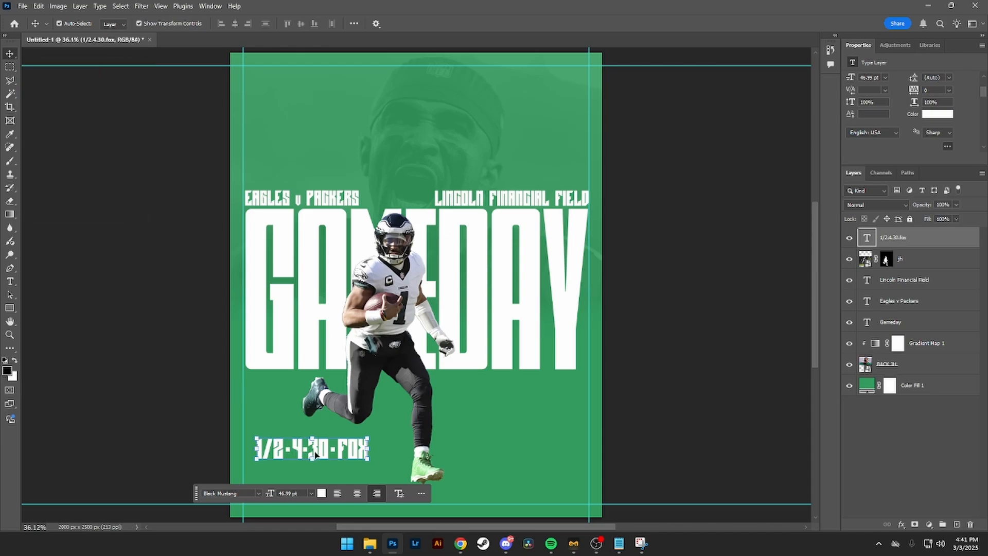
left_click_drag(315, 451, 532, 390)
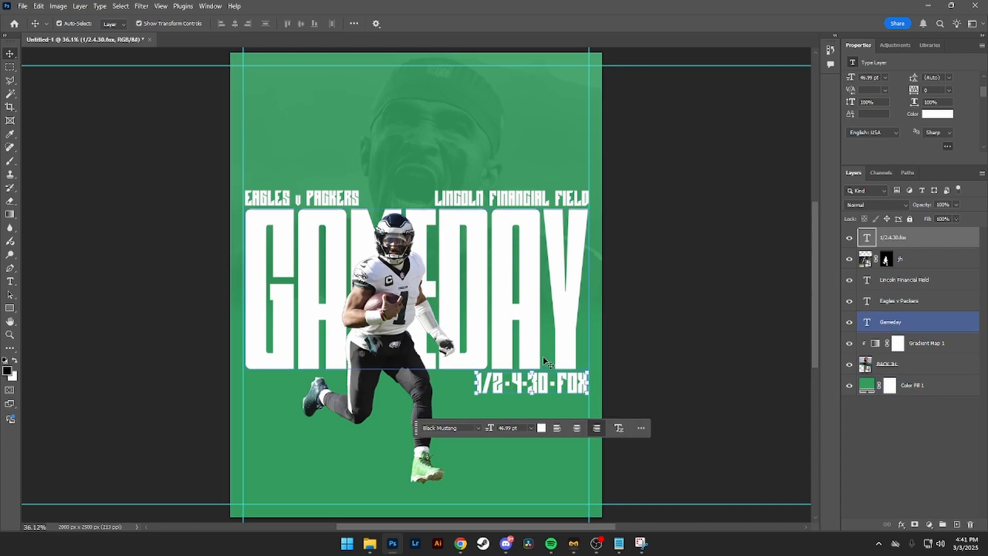
left_click(742, 335)
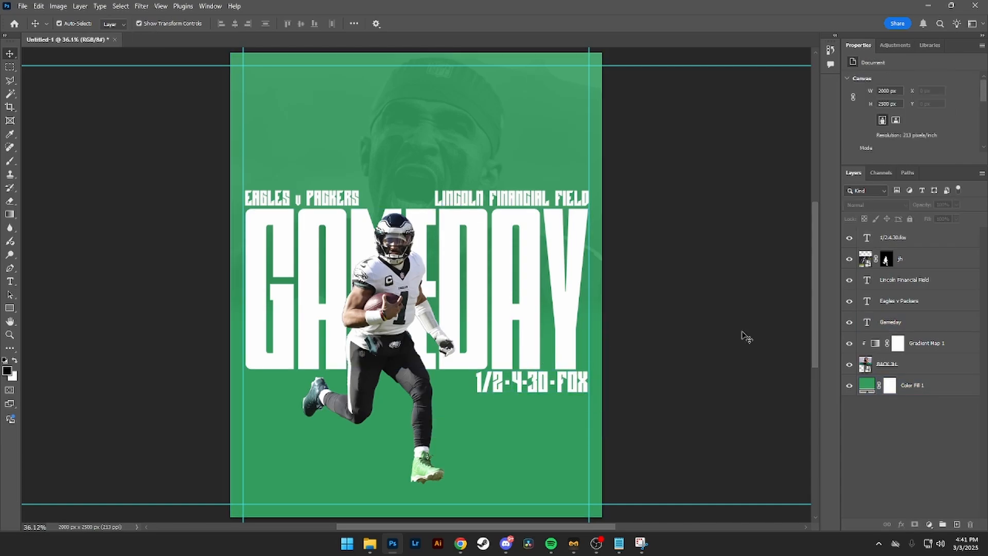
left_click(596, 375)
left_click(576, 383)
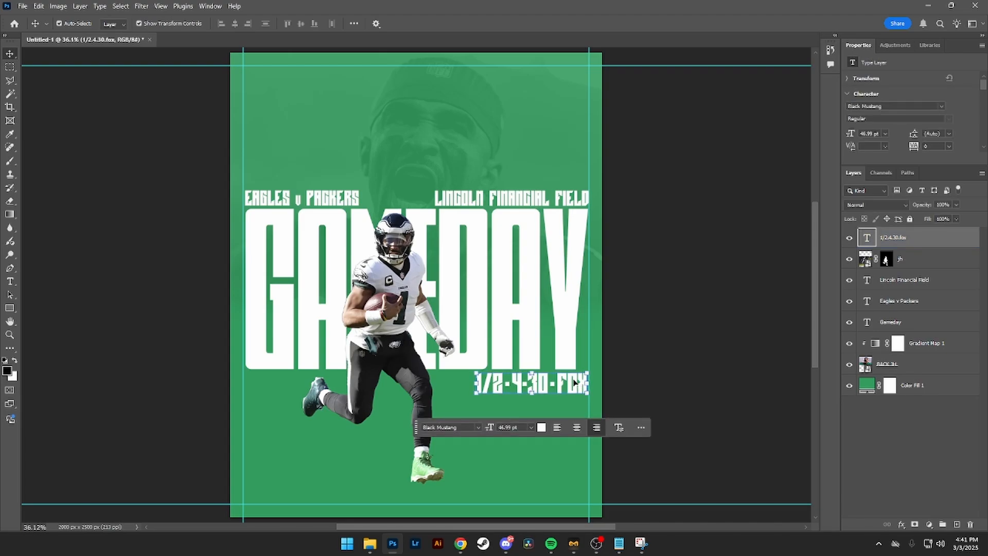
left_click(624, 368)
left_click(601, 371)
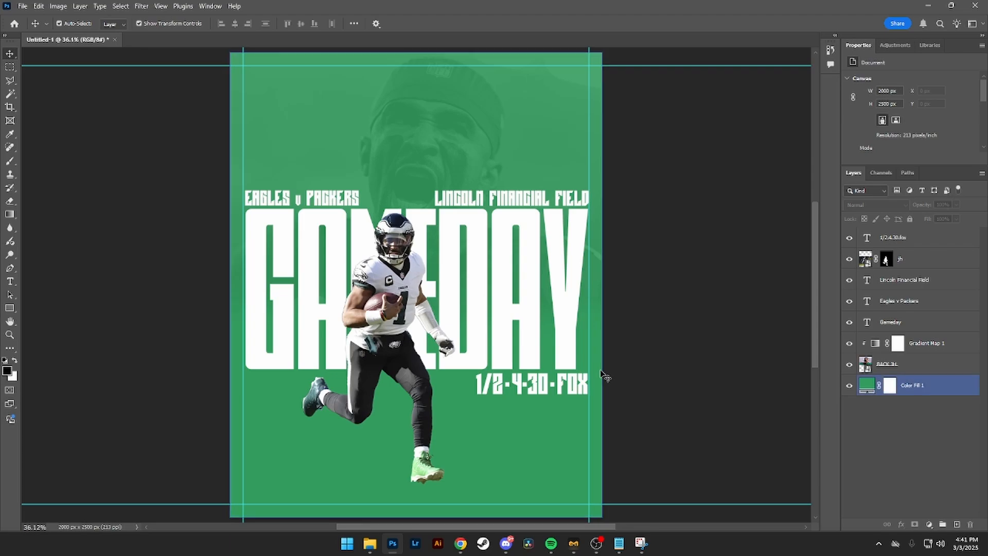
- Set the opacity of the faded portrait layer BACK JH to 20%
left_click(435, 100)
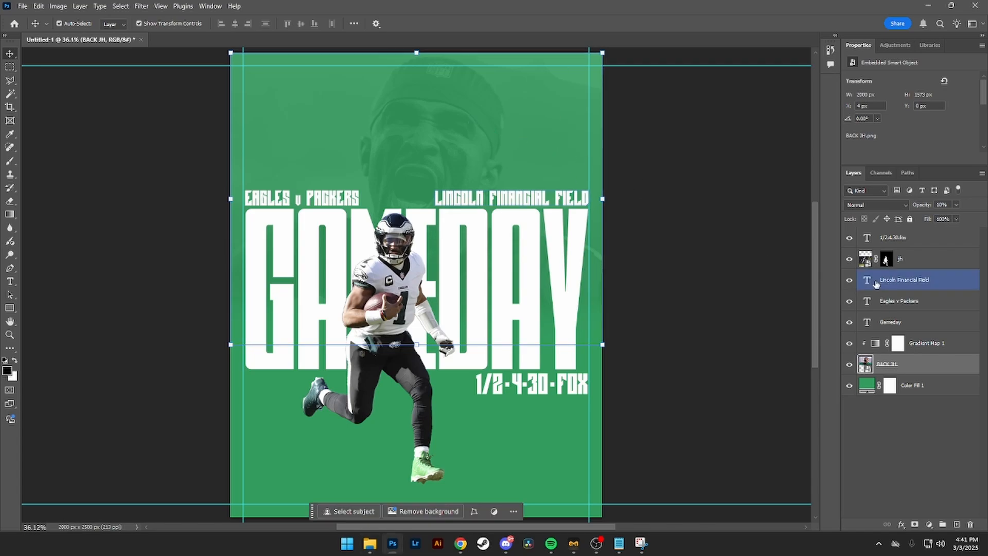
type("20")
key("Return")
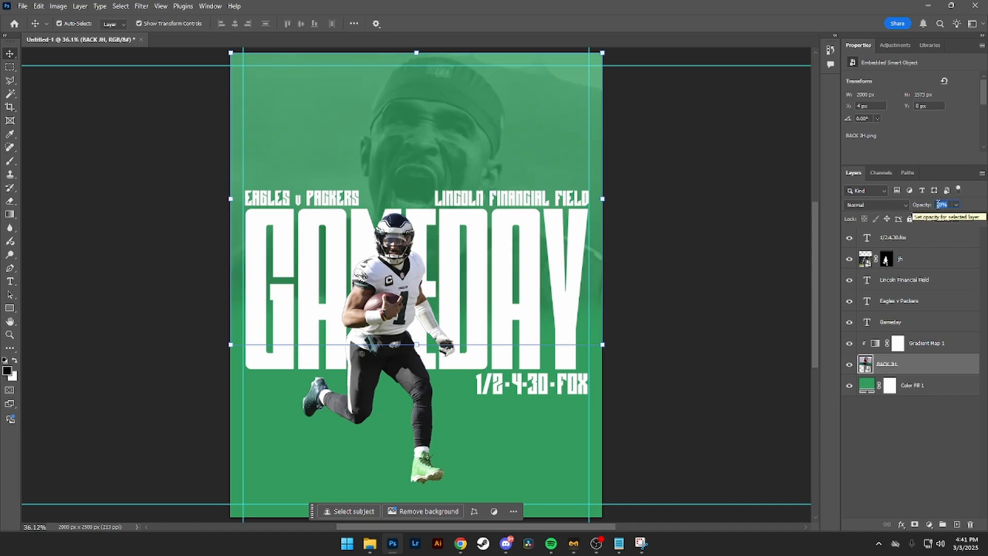
- Squash the soft round brush tip into a thin horizontal ellipse with its angle at 180°
left_click(892, 322)
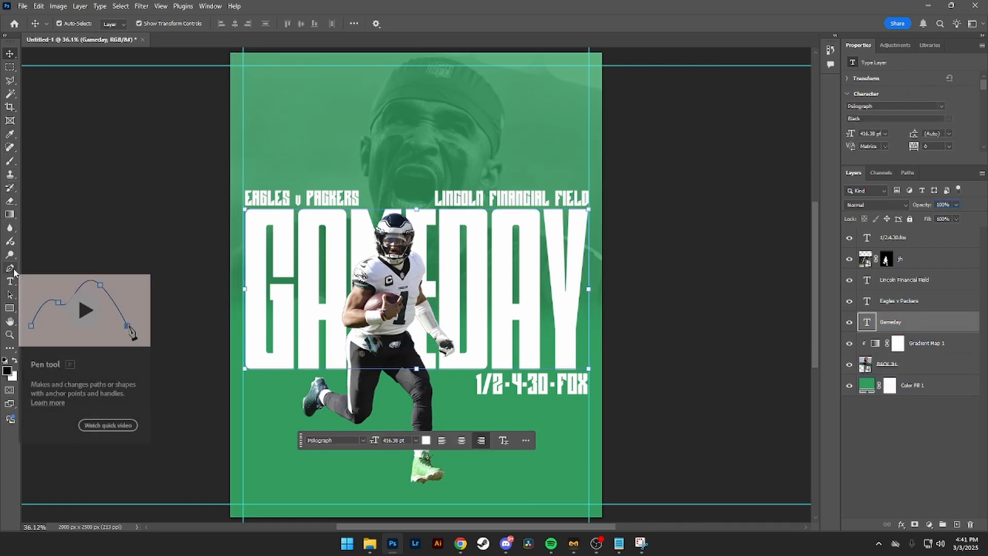
left_click(10, 161)
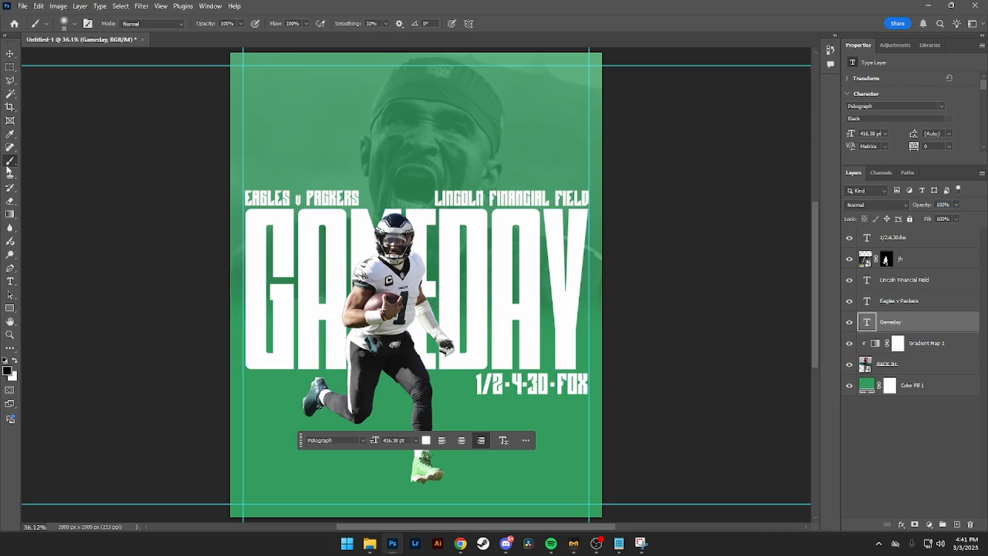
left_click(66, 28)
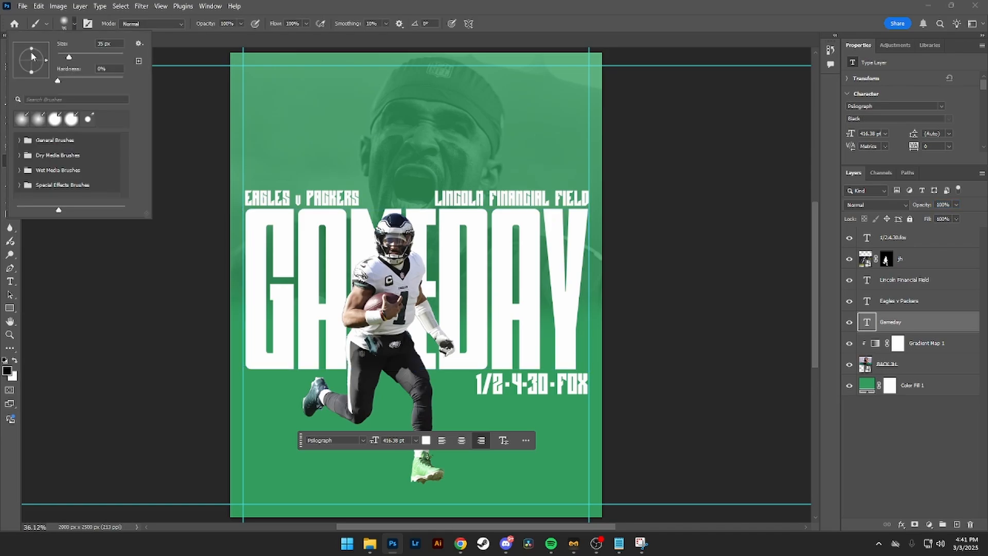
mouse_move(32, 56)
left_mouse_down()
mouse_move(33, 69)
mouse_move(26, 64)
left_mouse_up()
left_click_drag(32, 50, 33, 61)
- Add a new empty layer directly above the green Color Fill 1 layer
left_click(940, 413)
left_click(926, 387)
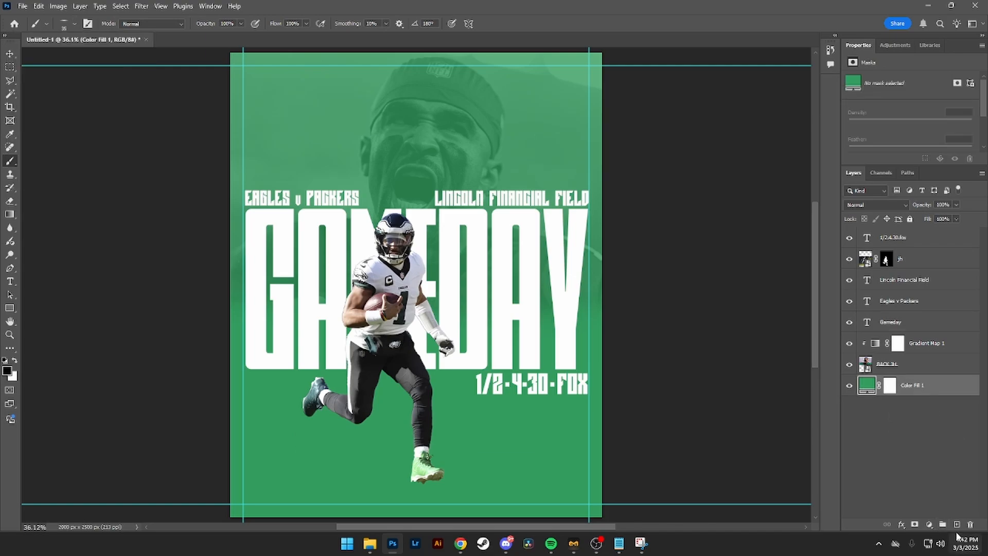
left_click(956, 525)
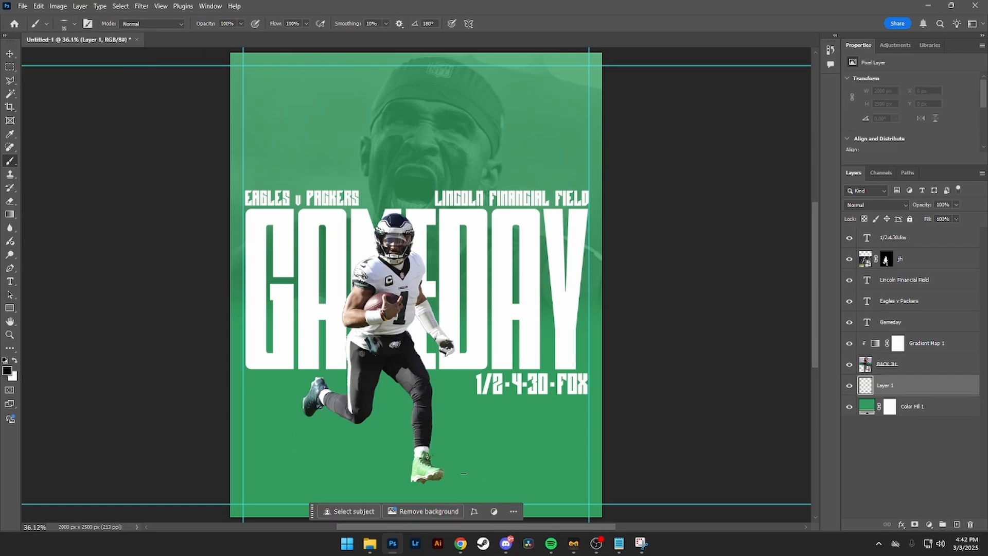
- Enlarge the flattened brush to about 200 px for the soft black ground shadows beneath the player's feet
key("bracketright")
key("bracketright")
key("bracketright")
key("bracketright")
key("bracketright")
key("bracketright")
key("bracketright")
key("bracketright")
key("bracketright")
key("bracketright")
key("bracketright")
key("bracketright")
key("bracketleft")
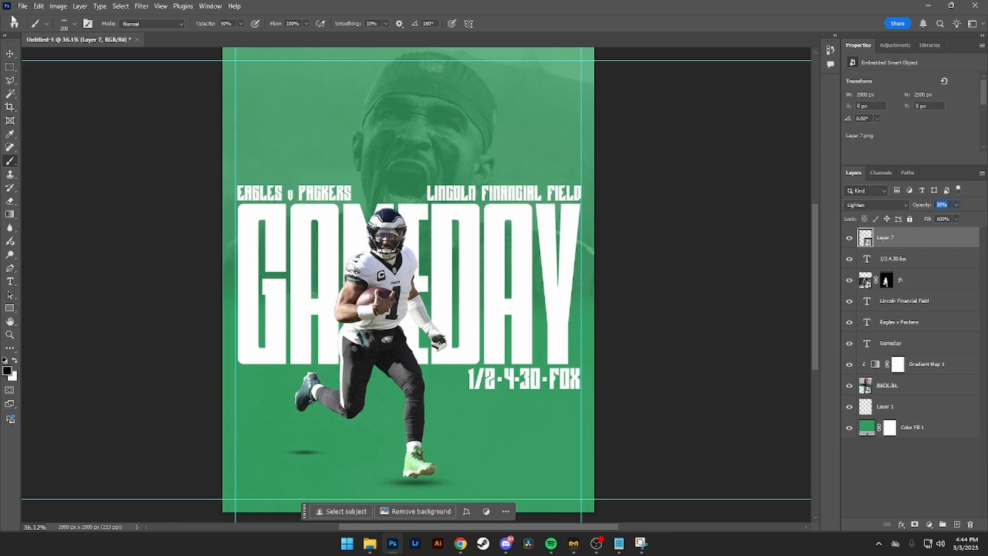
- Place the NFL Playoffs logo image on the poster and move it into the lower-right corner below the FOX text
left_click(10, 54)
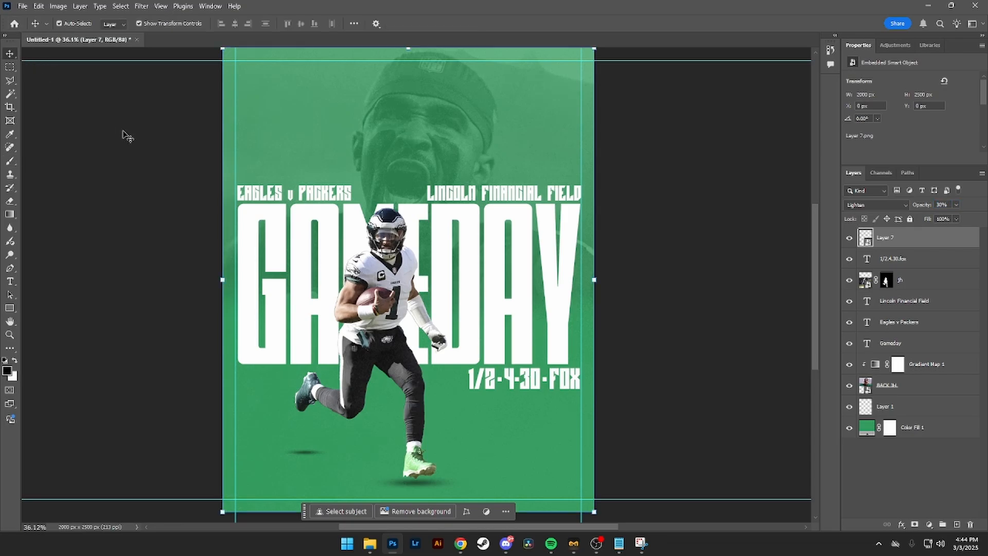
left_click(123, 147)
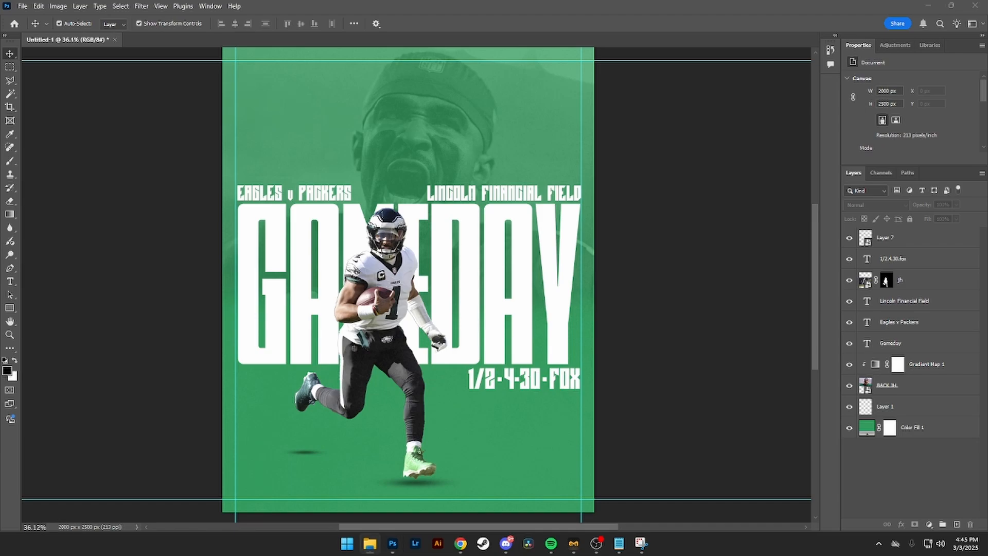
left_click_drag(419, 43, 476, 391)
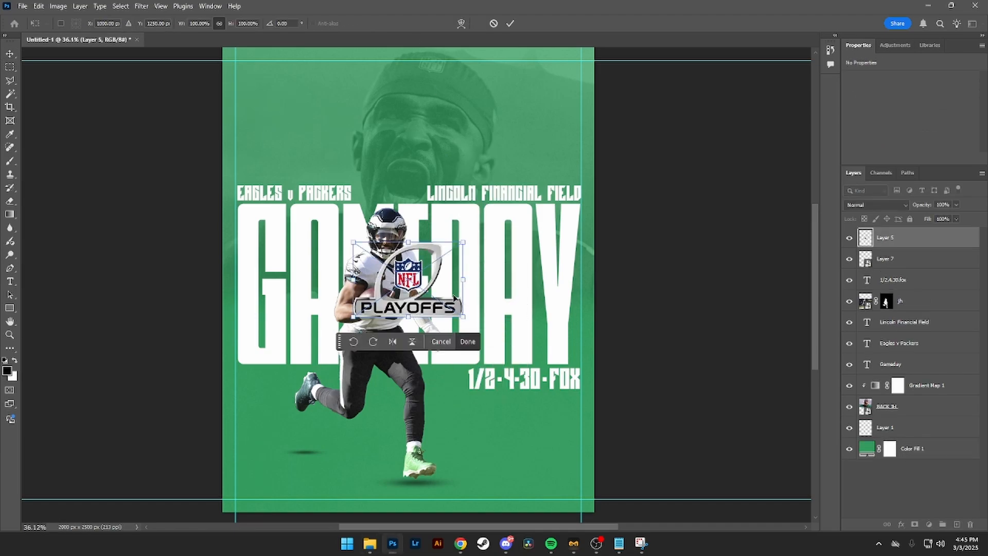
left_click_drag(454, 298, 541, 462)
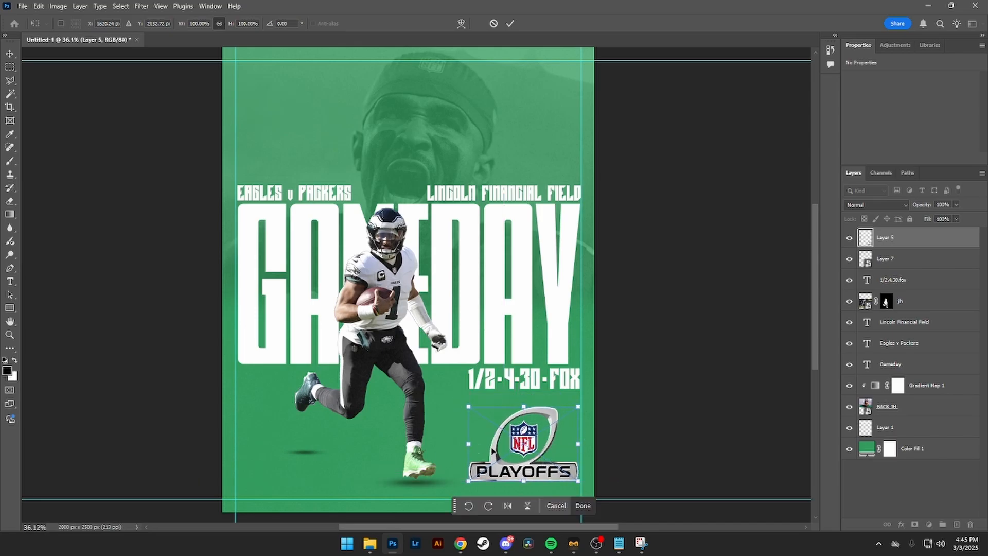
- Scale the NFL Playoffs logo to about 76% and nudge it left and slightly up, away from the margin guides
left_click_drag(468, 407, 494, 425)
key("shift+Left")
key("shift+Left")
key("shift+Left")
key("shift+Left")
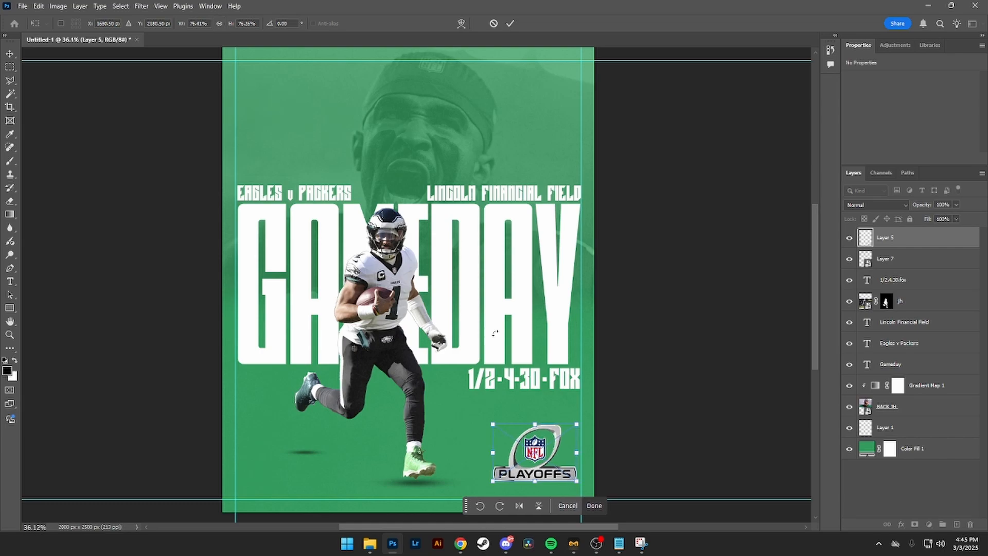
key("shift+Up")
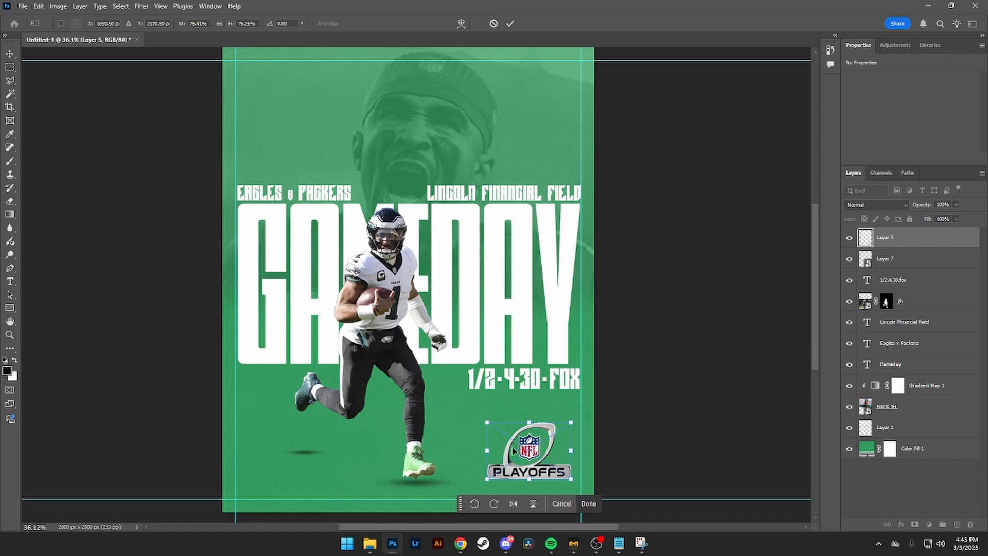
left_click(588, 503)
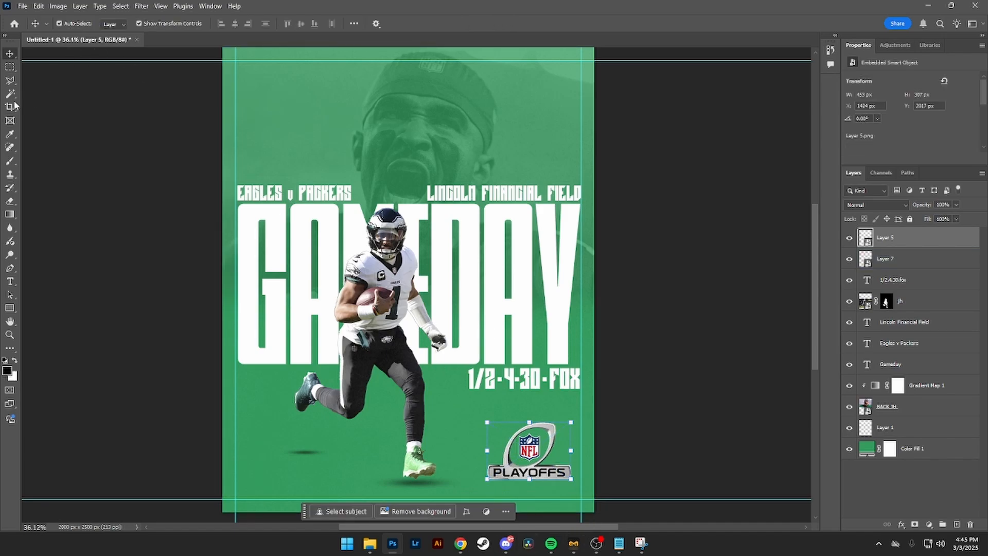
- Flatten the brush tip further, target the shadow layer above the green fill and enlarge the brush to 1000 px
left_click(10, 164)
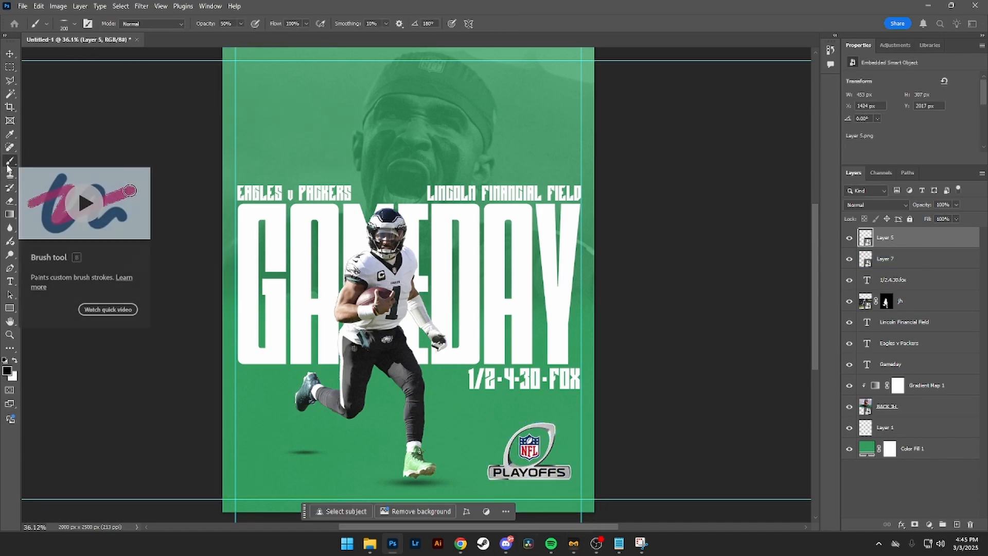
left_click(64, 23)
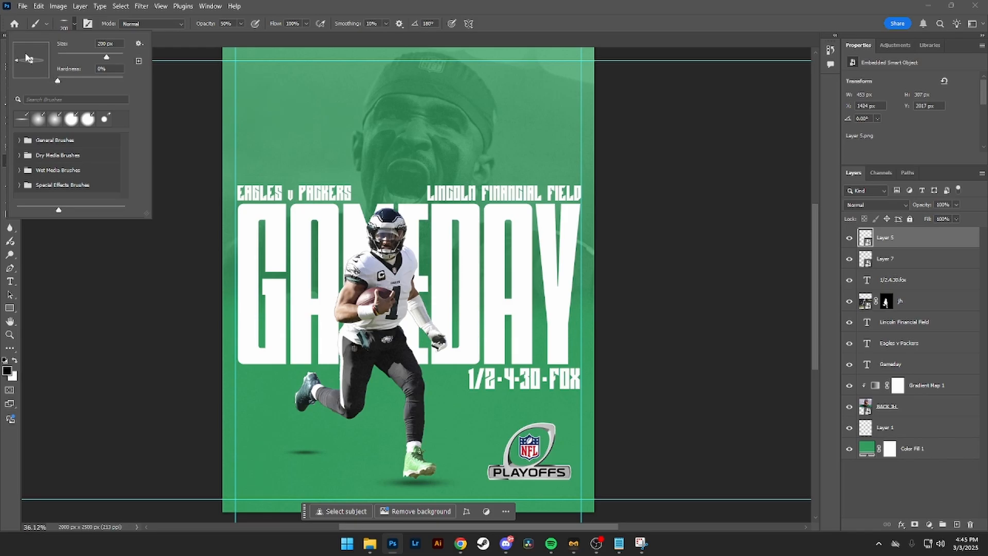
left_click_drag(32, 61, 41, 60)
left_click(900, 429)
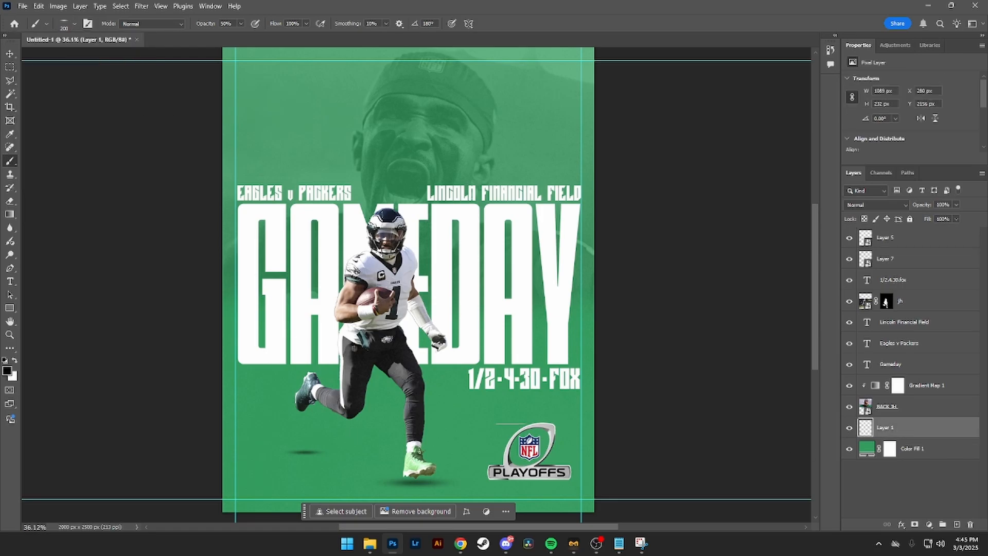
key("bracketright")
key("bracketright")
key("bracketright")
key("bracketright")
key("bracketright")
key("bracketright")
key("bracketright")
key("bracketright")
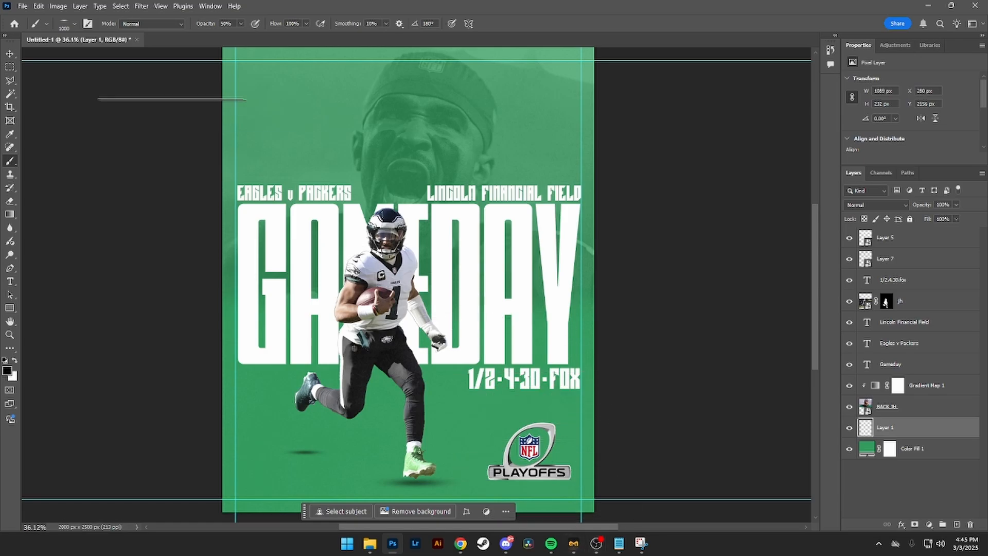
- Make the brush tip slightly rounder, reduce it to 800 px and paint a soft shadow beneath the NFL Playoffs logo
left_click(73, 24)
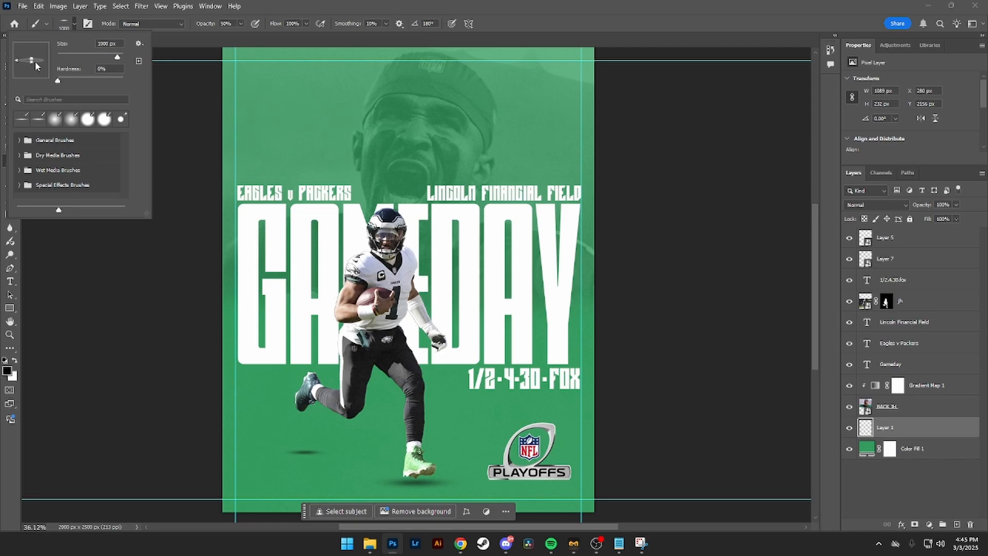
left_click(467, 412)
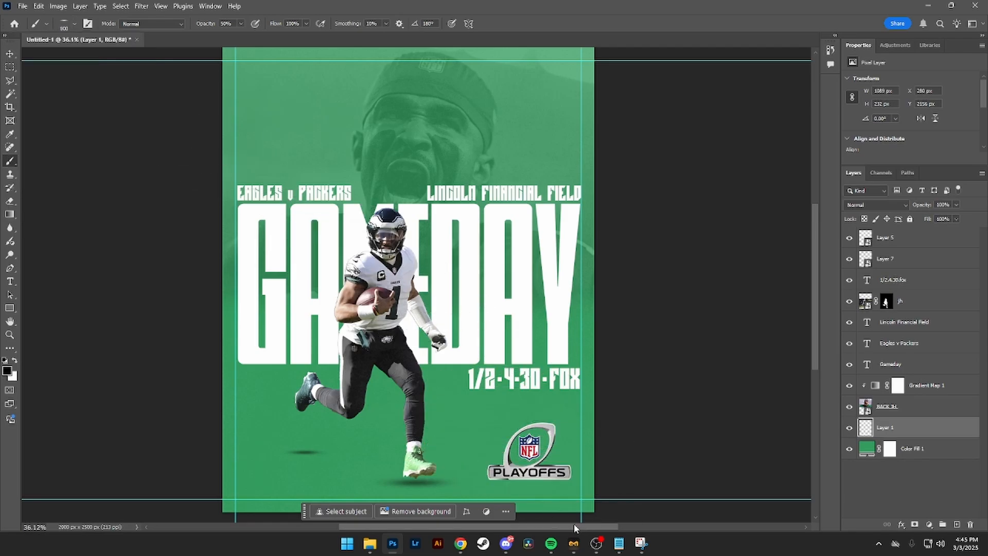
key("bracketleft")
key("bracketleft")
key("bracketright")
key("bracketright")
left_click(529, 476)
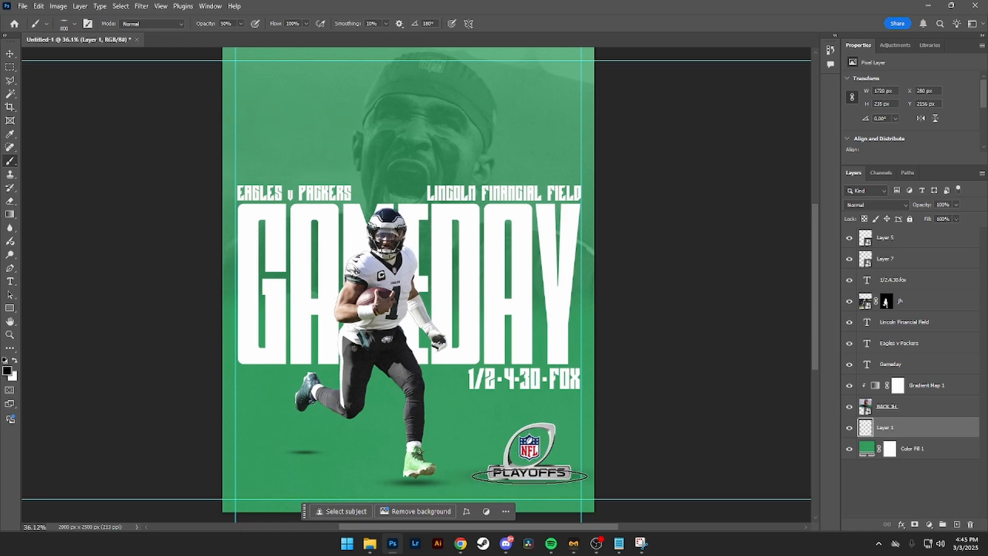
- Deepen the shadow under the NFL Playoffs logo with another dab, undoing and redoing the strokes to compare
left_click(532, 476)
key("ctrl+z")
key("ctrl+z")
key("ctrl+shift+z")
key("ctrl+shift+z")
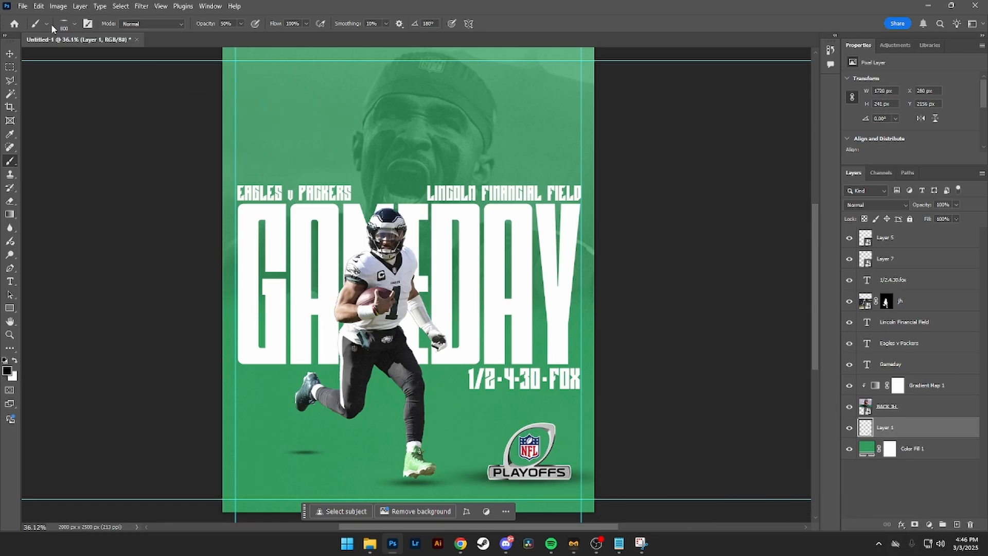
left_click(10, 53)
left_click(81, 129)
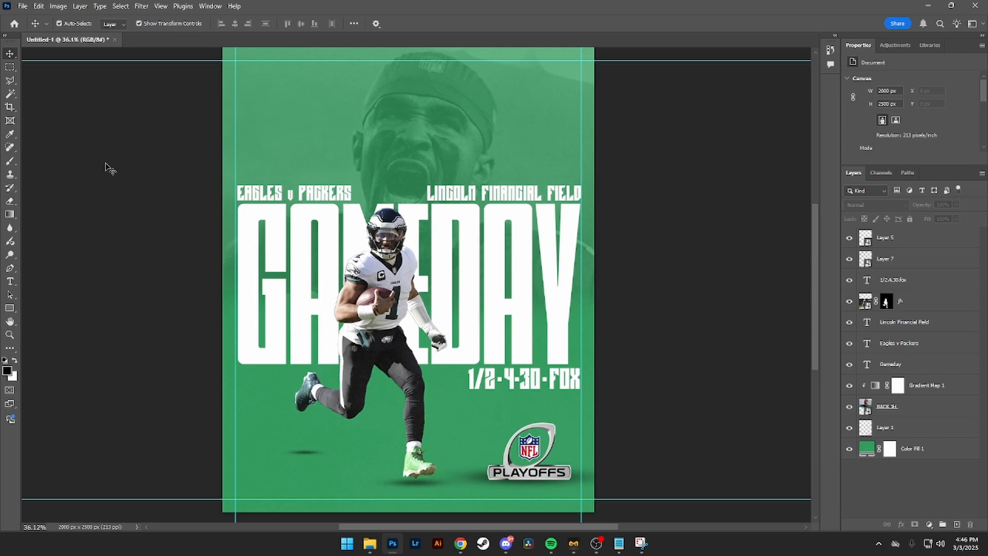
- Lock the position of the overlay Layer 7 and nudge the Lincoln Financial Field text left to line up with the end of GAMEDAY
left_click(455, 185)
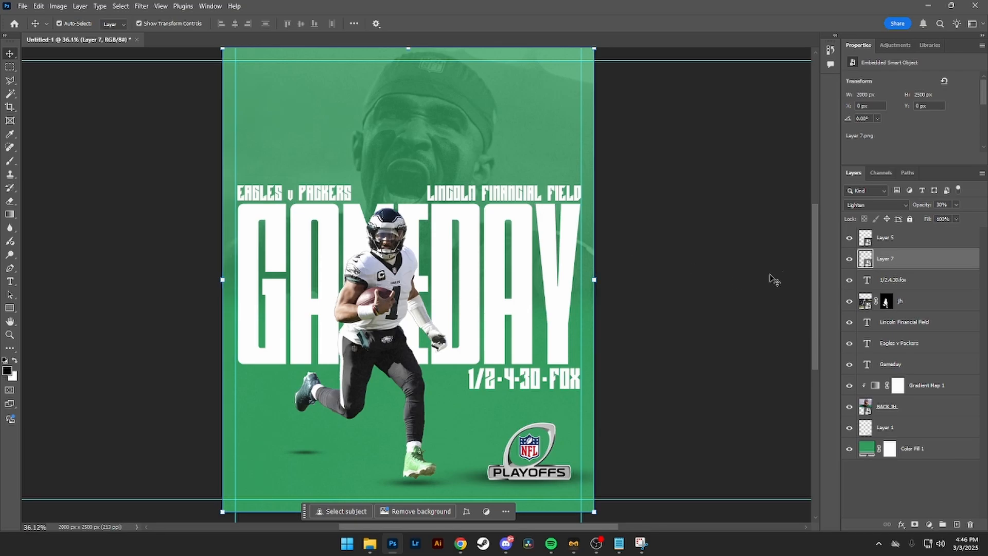
left_click(888, 222)
left_click(558, 194)
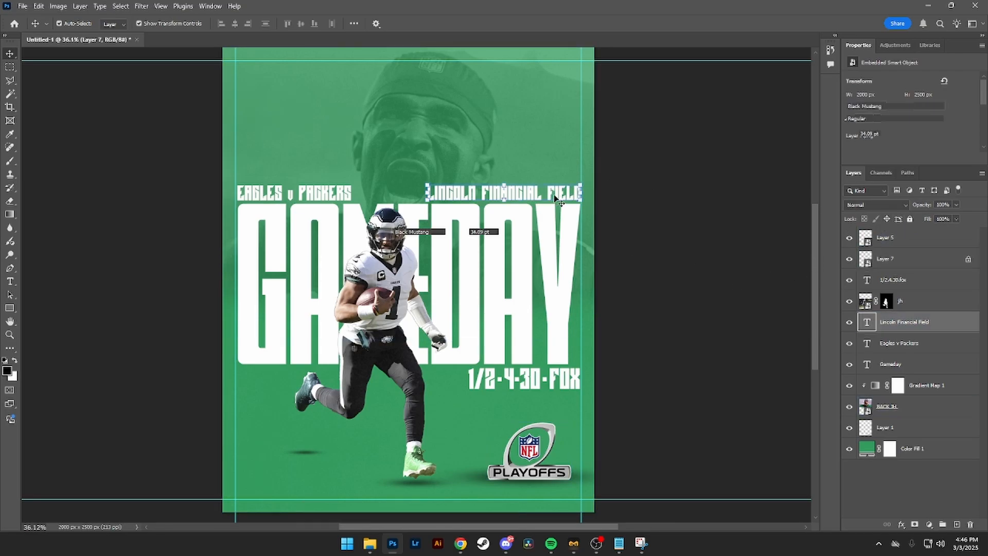
key("Left")
key("Left")
key("Left")
key("Left")
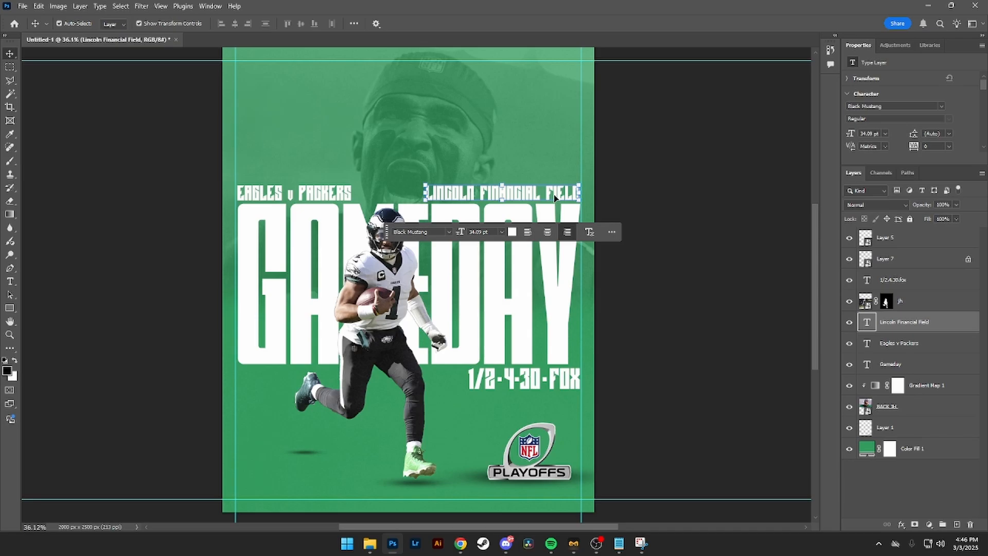
key("Left")
key("Left")
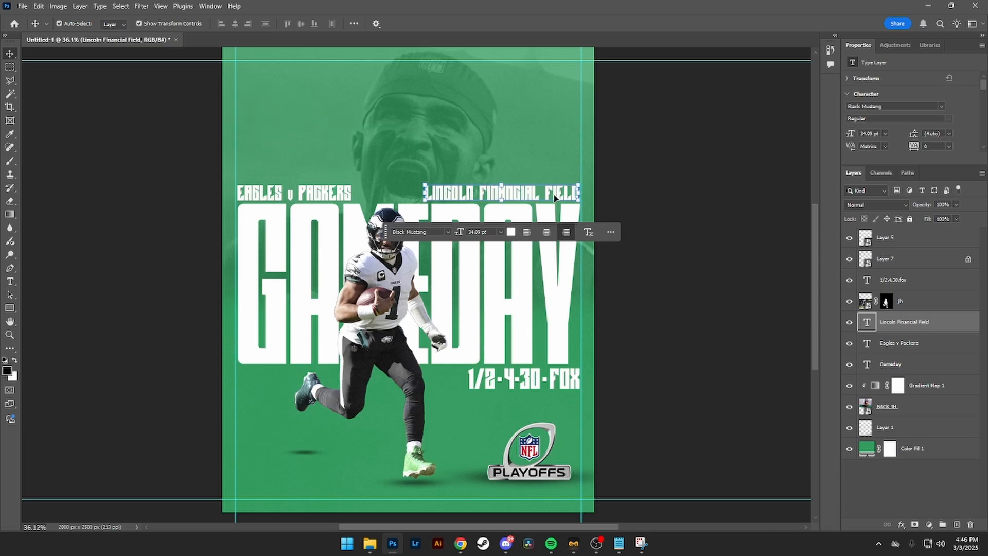
left_click(669, 227)
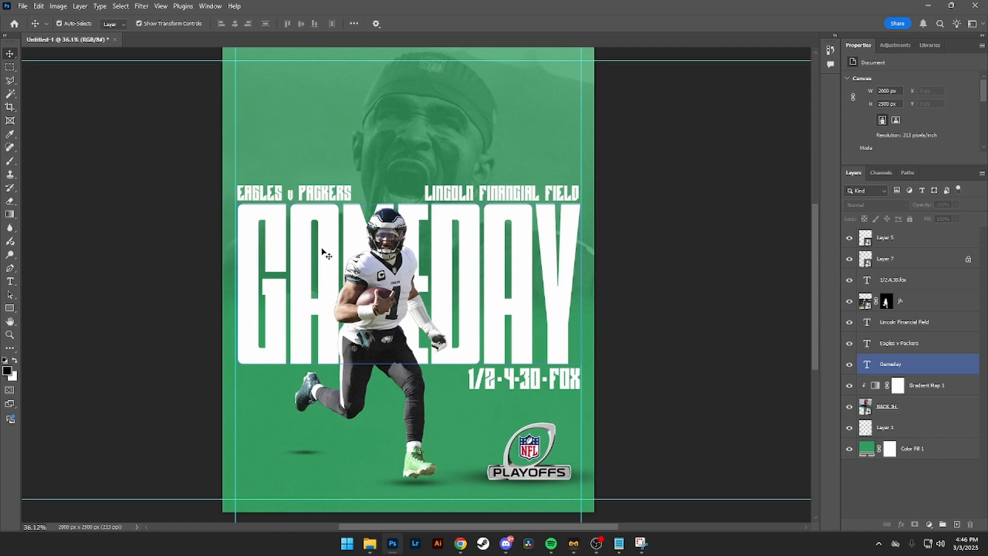
- Target the layer mask of the cut-out player and set a 67 px brush with 76% hardness
scroll(326, 280, "up", 8)
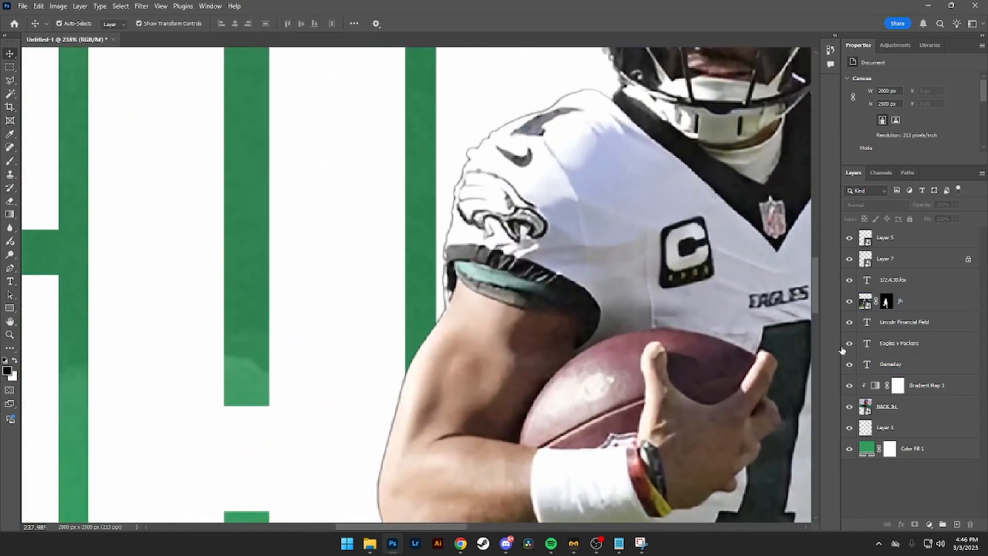
left_click(886, 301)
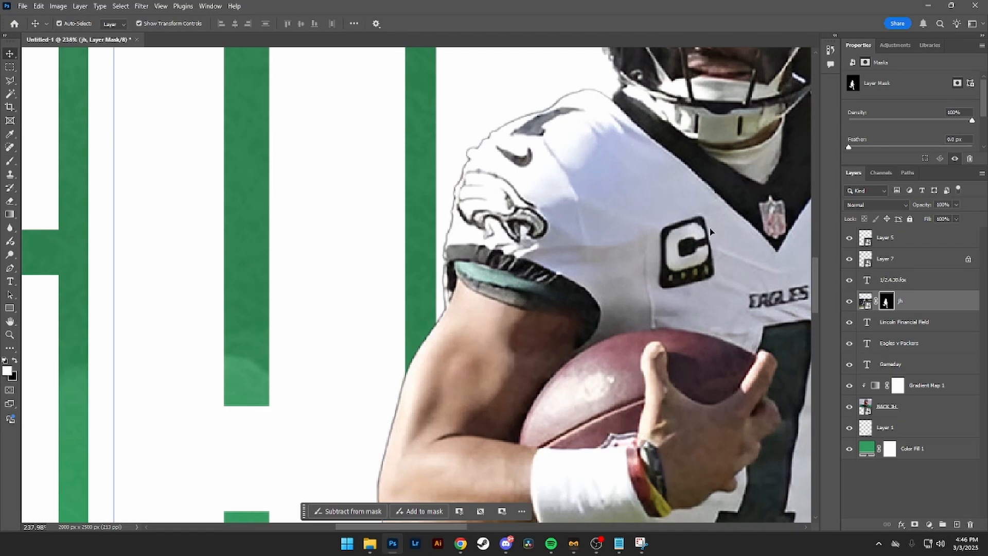
key("z")
left_click(593, 109)
scroll(593, 109, "up", 2)
key("v")
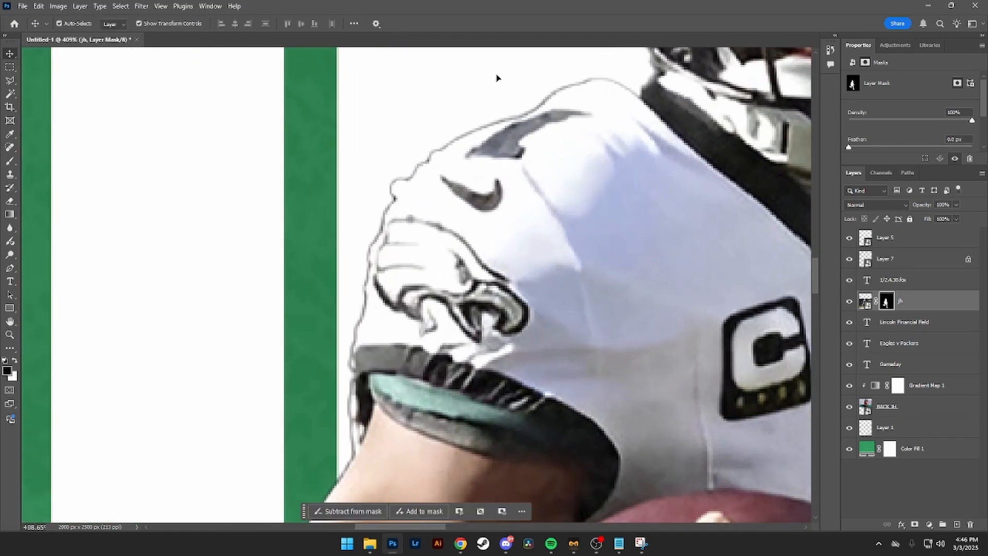
left_click(10, 161)
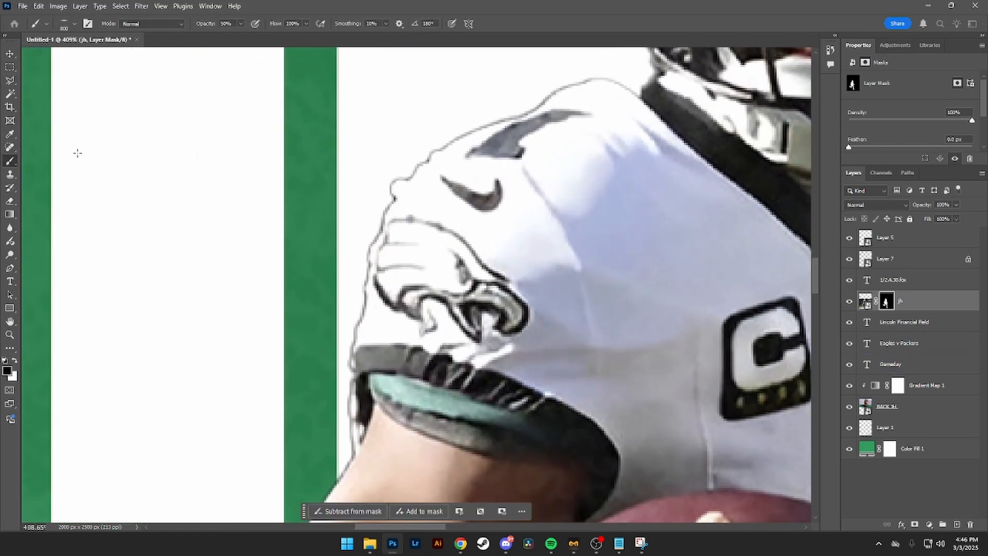
left_click(75, 24)
left_click(108, 124)
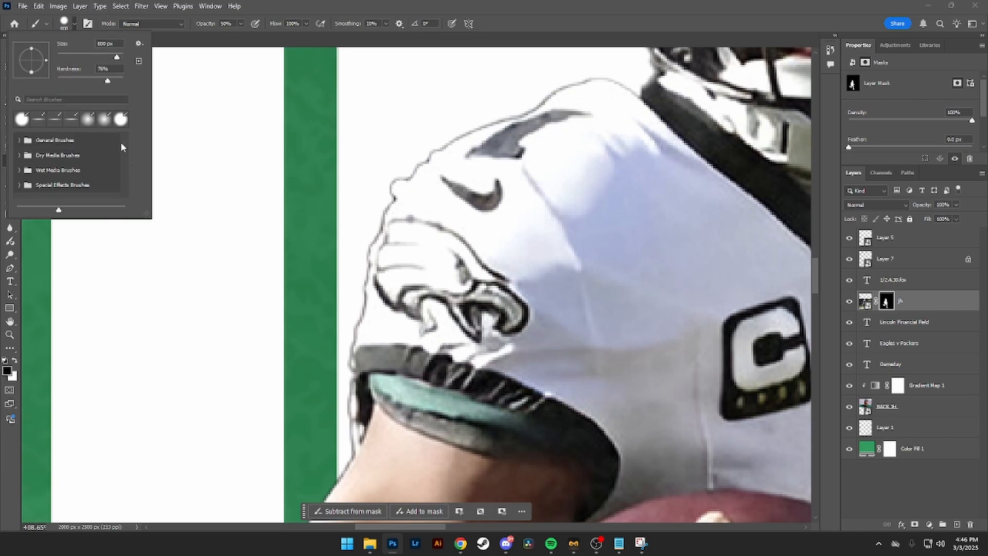
left_click(79, 58)
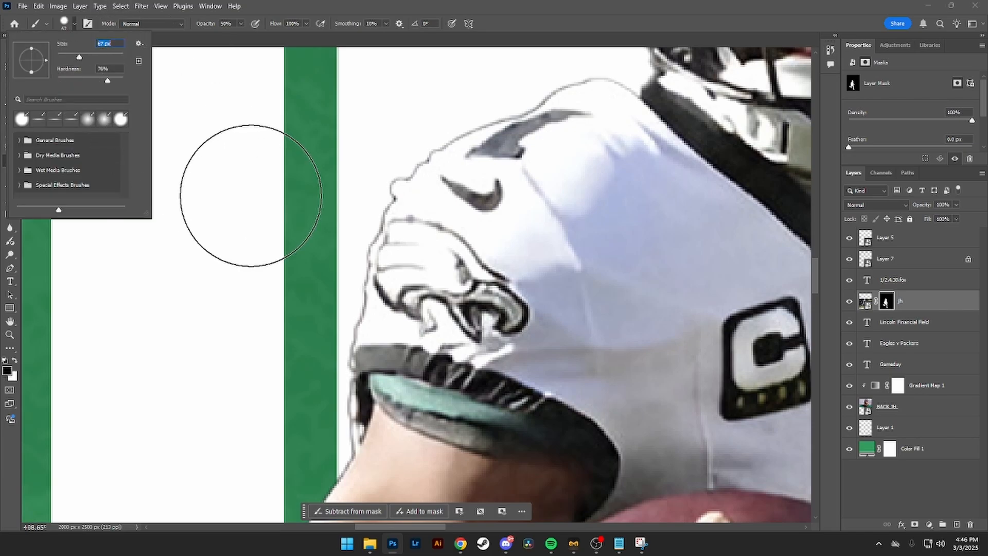
- Paint black on the player's mask to remove the dark fringe along the shoulder, sleeve and arm
left_click(238, 177)
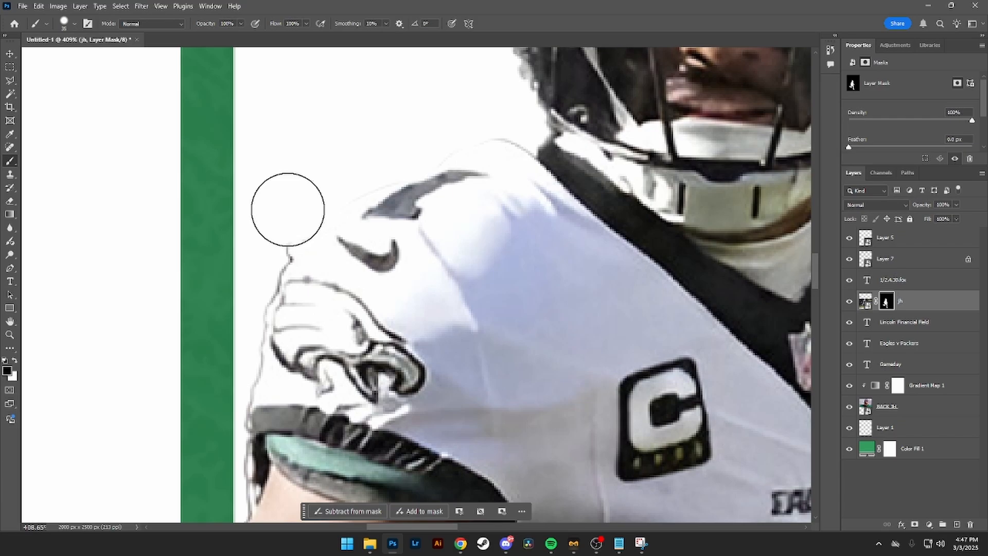
scroll(287, 210, "down", 5)
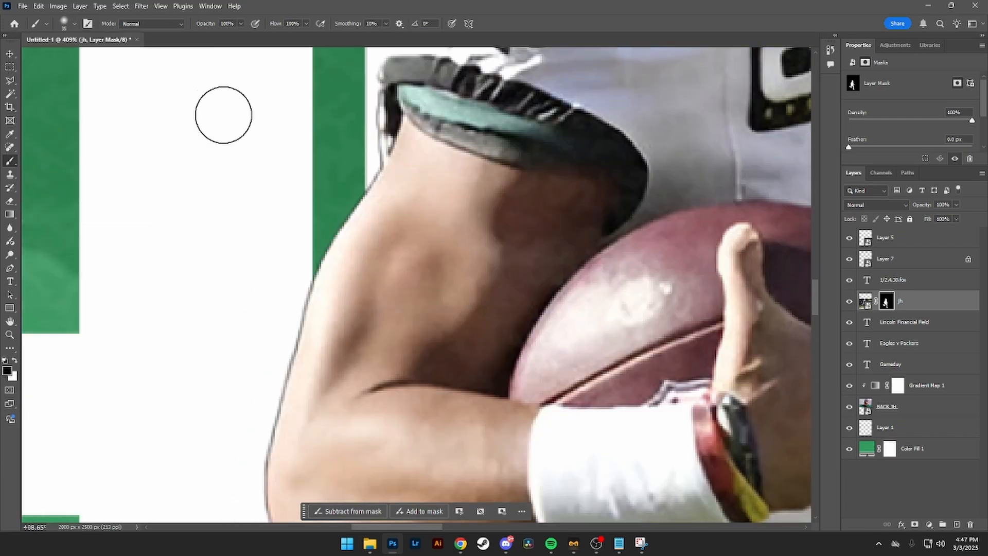
left_click_drag(269, 326, 247, 463)
left_click_drag(247, 462, 270, 231)
- Reduce the brush to 20 px and mask away the fringe below the player's elbow and along the jersey hem
scroll(262, 298, "down", 4)
scroll(602, 231, "up", 6)
scroll(602, 231, "down", 2)
key("bracketleft")
key("bracketleft")
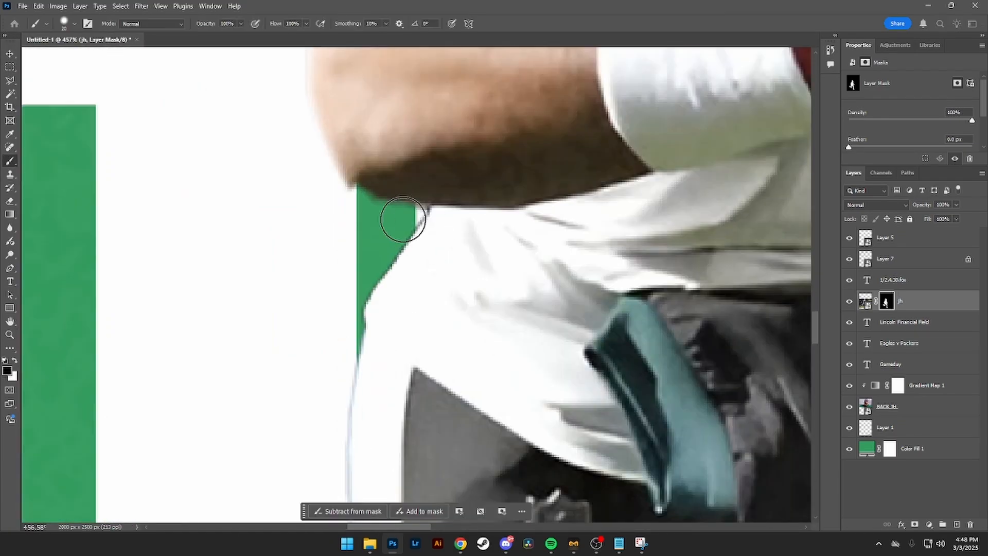
left_click_drag(360, 360, 418, 164)
left_click_drag(399, 159, 398, 301)
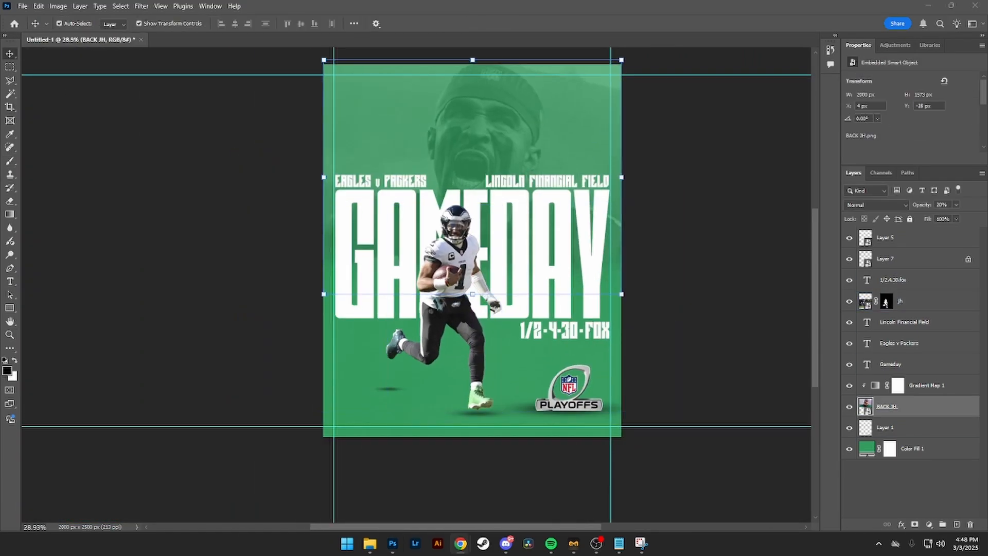
left_click_drag(463, 231, 410, 182)
key("Return")
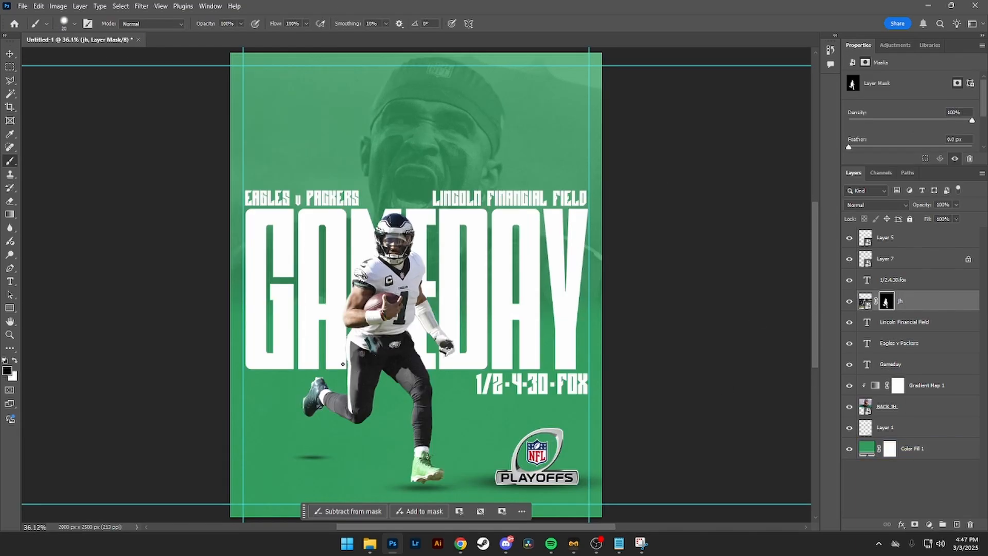
- Mask out the blue fringe beside the player's hip and upper thigh with a smaller brush
key("z")
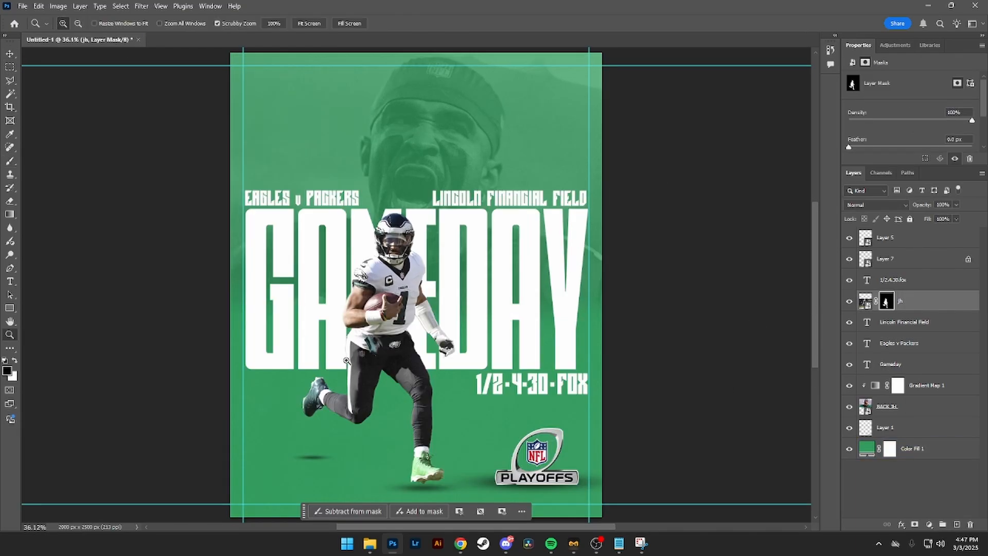
left_click_drag(347, 360, 410, 341)
key("z")
mouse_move(341, 231)
left_mouse_down()
mouse_move(420, 219)
mouse_move(348, 316)
mouse_move(410, 91)
left_mouse_up()
key("b")
key("[")
key("[")
key("[")
left_click(419, 211)
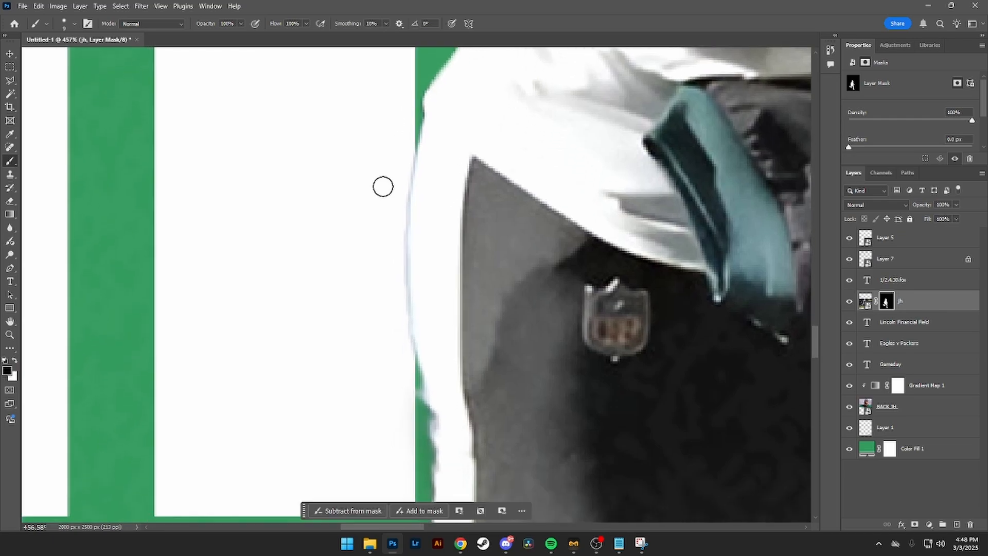
key("bracketright")
left_click_drag(393, 273, 401, 381)
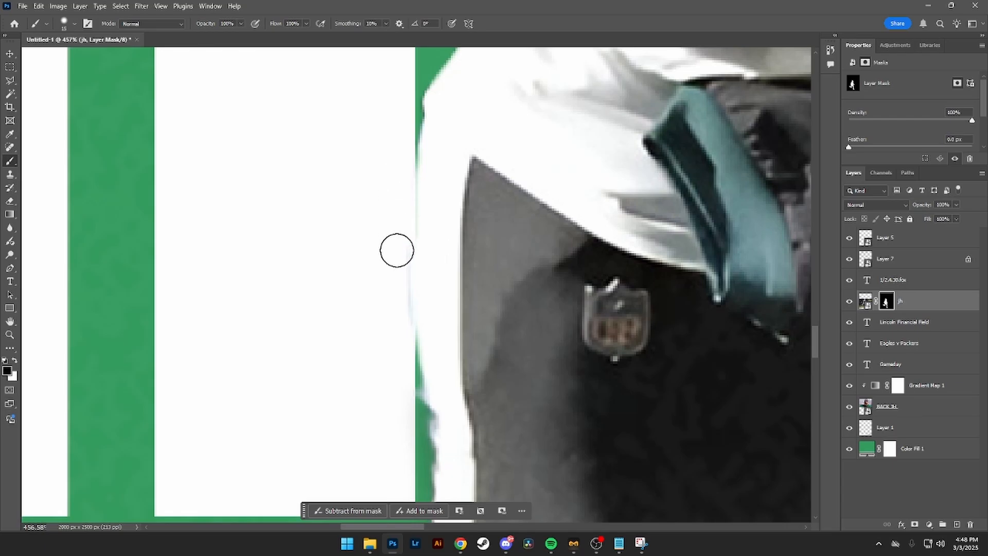
key("z")
left_click_drag(384, 309, 285, 283)
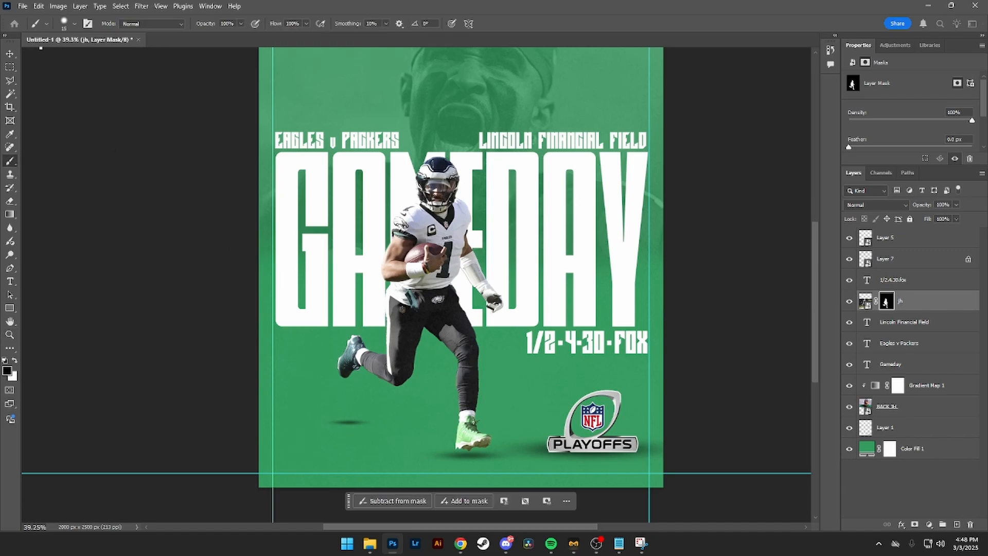
- Scale the cut-out player down proportionally to 94.40%, keeping the bottom edge in place, and apply the transform
left_click(10, 53)
left_click(360, 248)
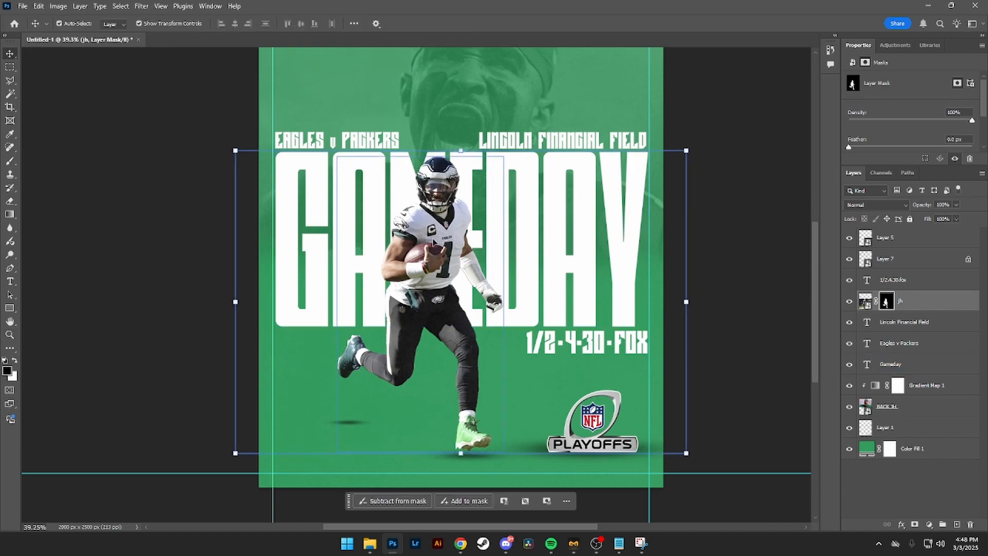
left_click(887, 321)
left_click(904, 283)
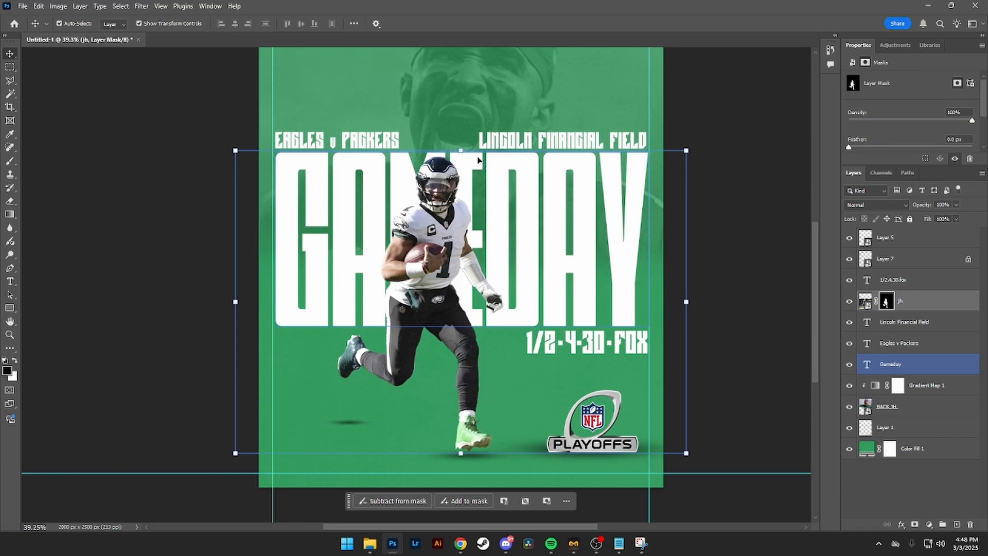
left_click(461, 150)
left_click_drag(461, 151, 471, 168)
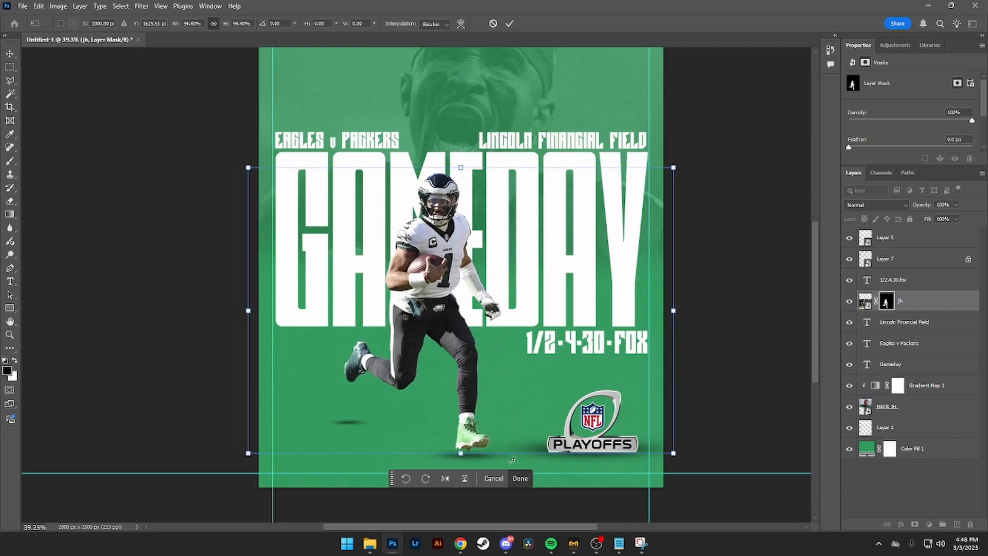
left_click(516, 479)
left_click(688, 335)
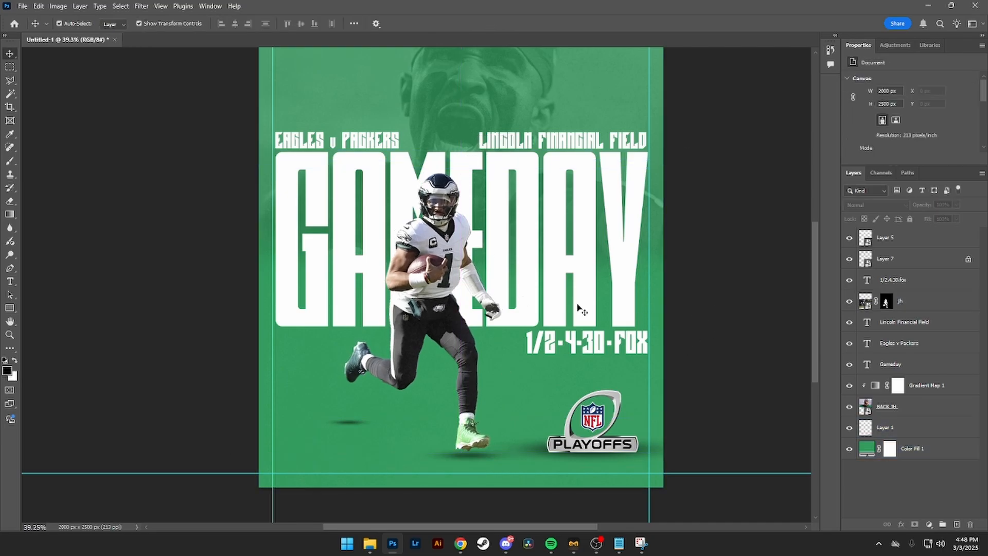
left_click_drag(503, 296, 484, 298)
left_click(484, 297)
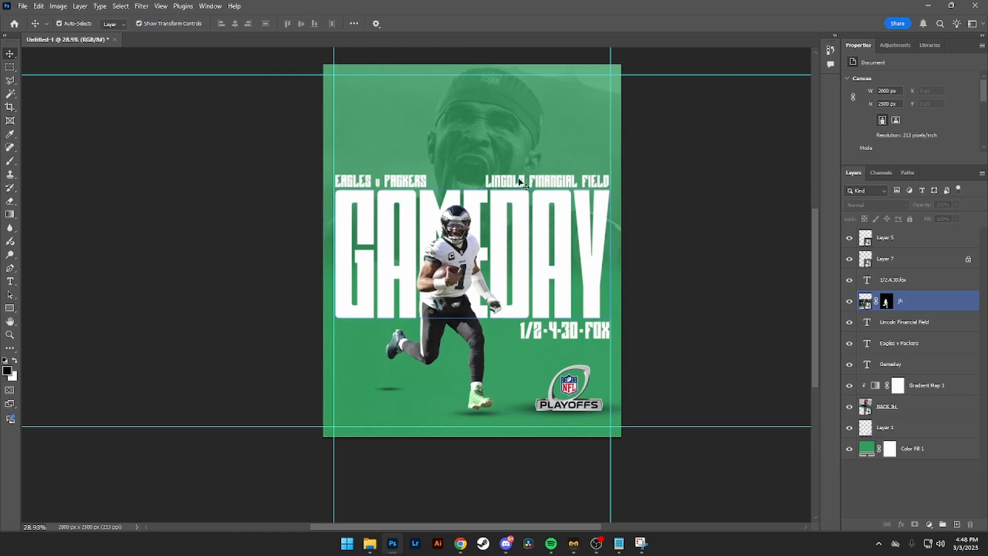
- Nudge the faded BACK JH portrait upward until its Y position is -28 px
left_click(531, 120)
key("Up")
key("Up")
key("Up")
key("Up")
key("Up")
key("Up")
key("Up")
key("Up")
key("Up")
key("Up")
key("Up")
key("Up")
key("Up")
key("Up")
key("Up")
key("Up")
key("Up")
key("Up")
key("Up")
key("Up")
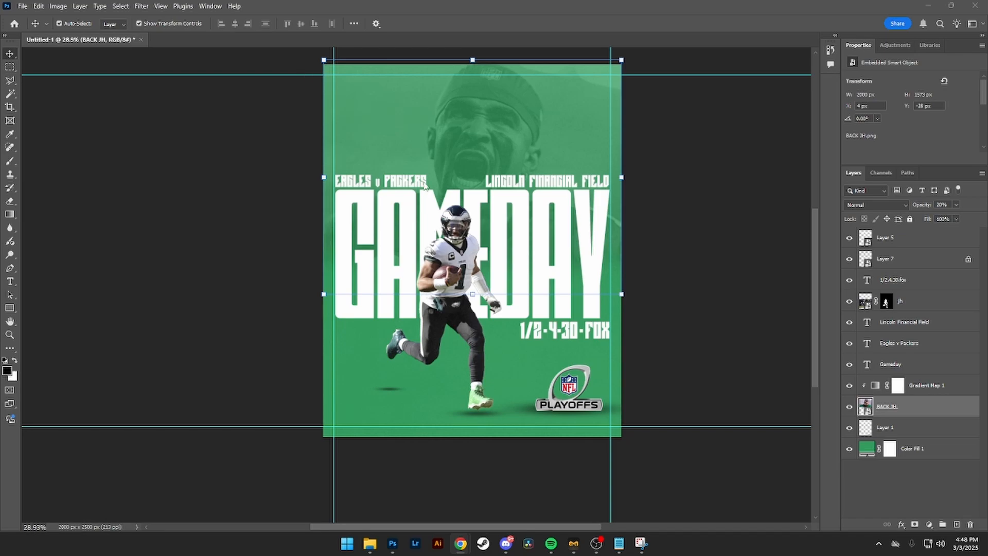
left_click(716, 268)
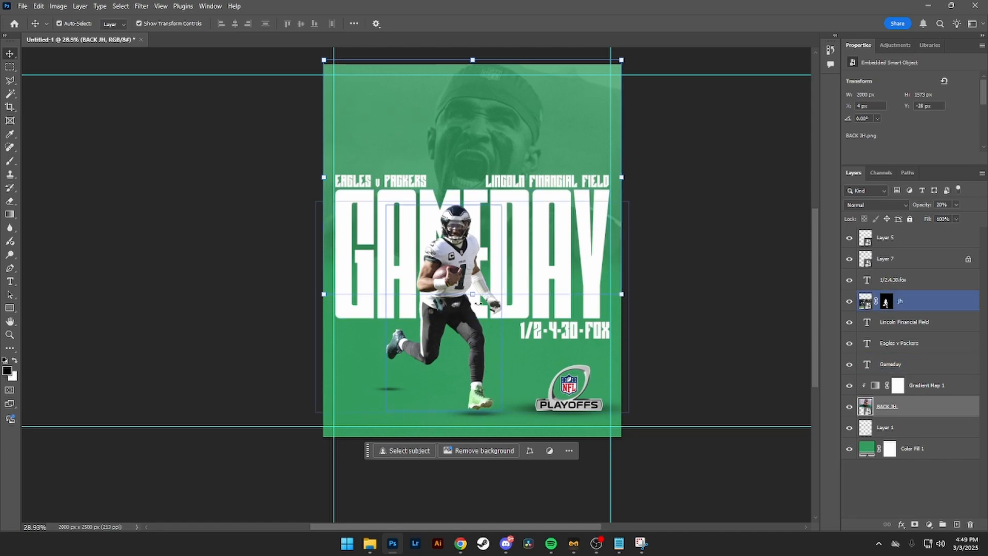
- Scale the faded portrait down to 58.29% from its top edge and nudge it downward
left_click_drag(472, 293, 470, 256)
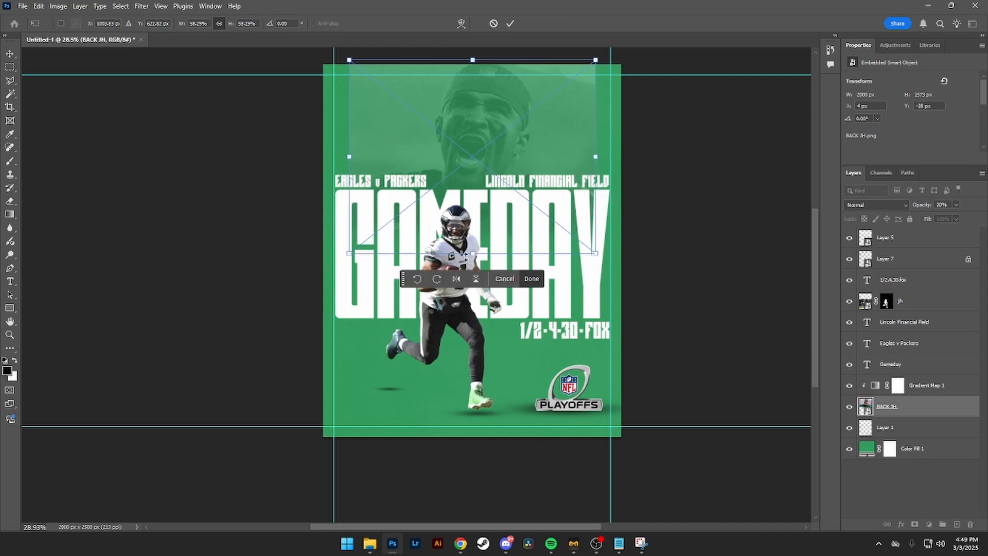
key("Down")
key("Down")
key("Down")
key("Down")
key("Down")
key("Down")
key("Down")
key("Down")
key("Down")
key("Down")
key("Down")
key("Down")
key("Down")
key("Down")
key("Down")
key("Down")
key("Down")
key("Down")
key("Down")
key("Down")
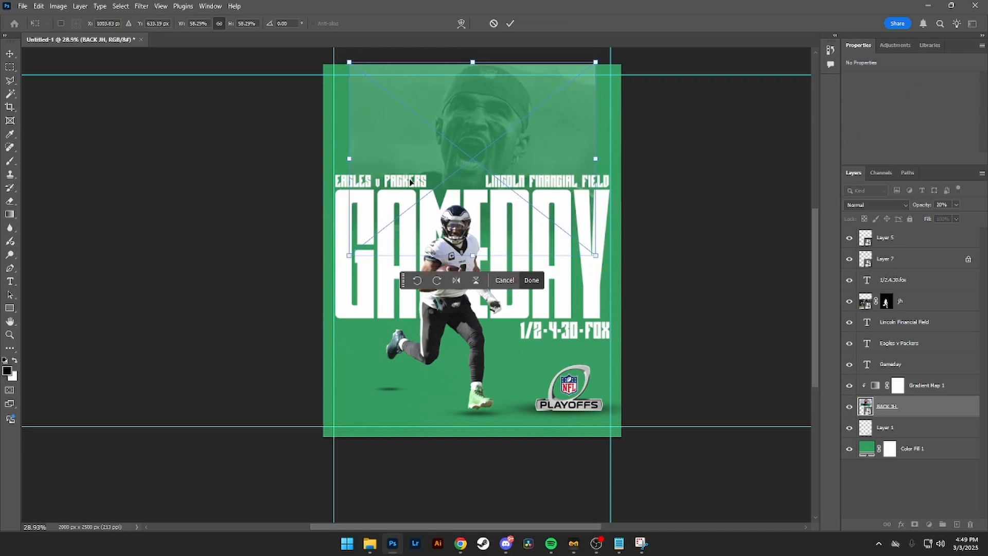
- Nudge the faded portrait left and fine-tune its height to X 979.64 px, Y 653.92 px
key("Left")
key("Left")
key("Left")
key("Left")
key("Left")
key("Left")
key("Left")
key("Left")
key("Left")
key("Left")
key("Left")
key("Left")
key("Left")
key("Left")
key("Left")
key("Left")
key("Left")
key("Left")
key("Left")
key("Left")
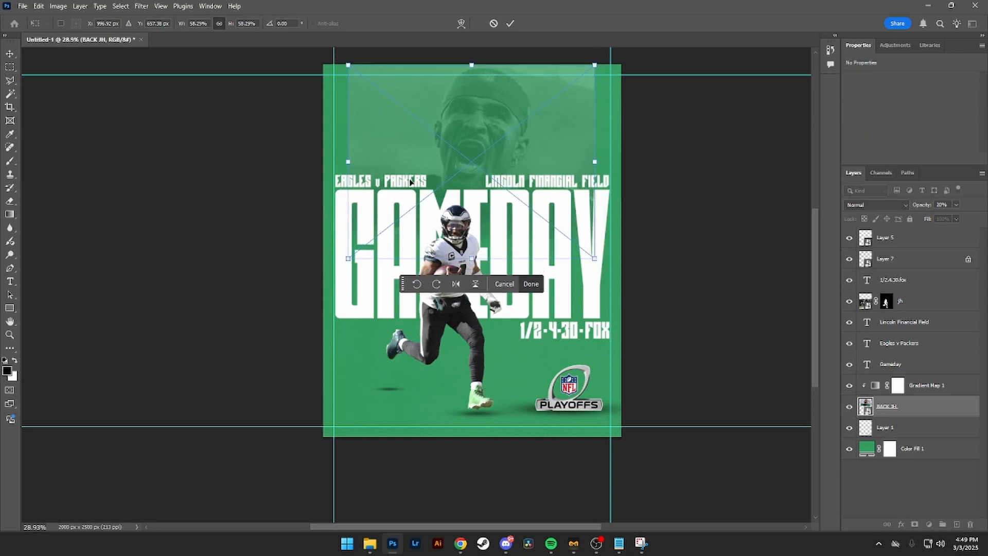
key("Left")
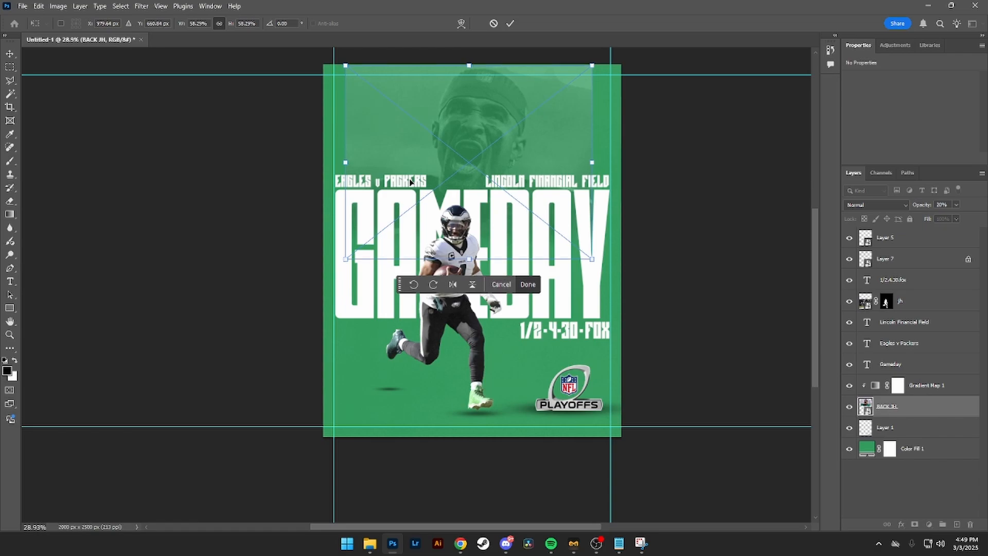
key("Up")
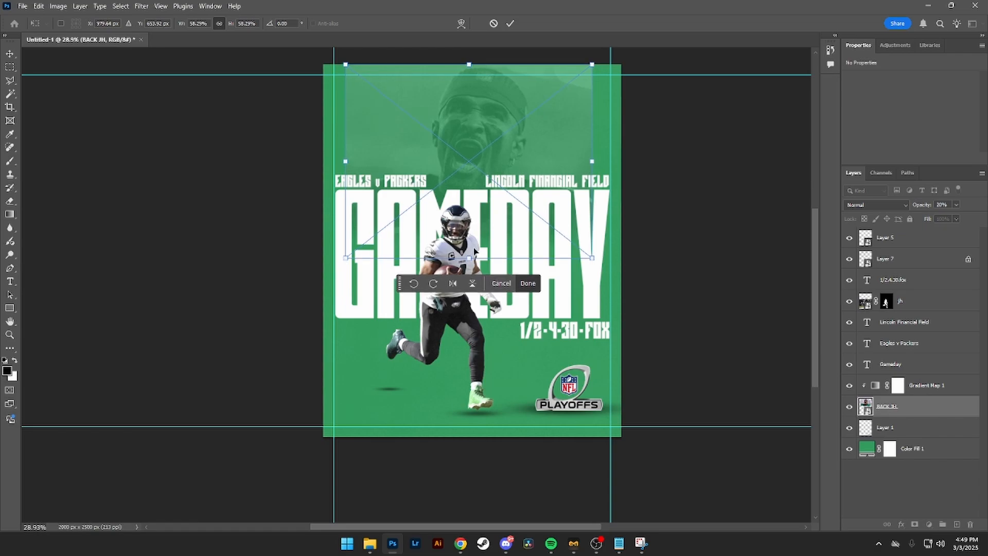
- Enlarge the faded portrait to 72.66% with its top edge fixed and apply the transform
left_click_drag(467, 257, 469, 304)
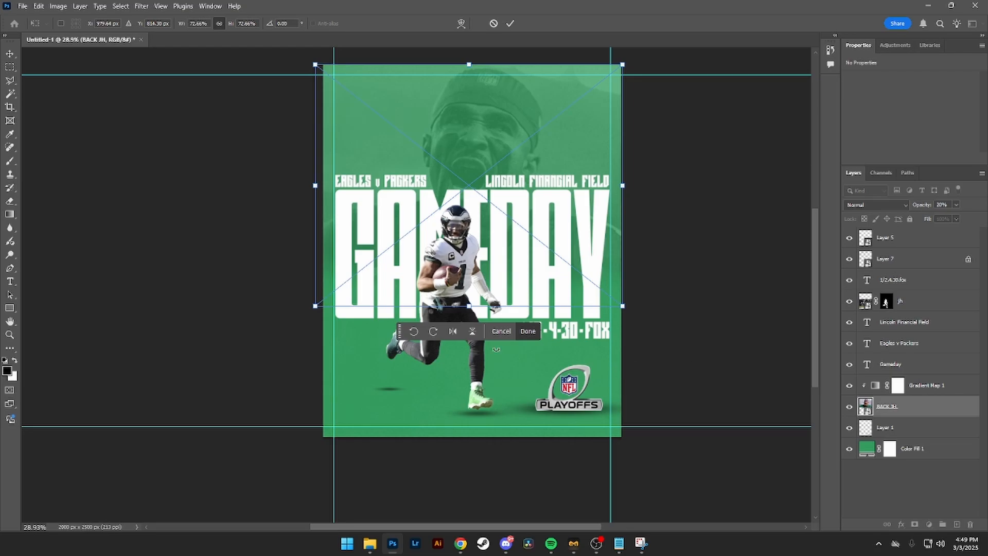
left_click(528, 331)
left_click(660, 347)
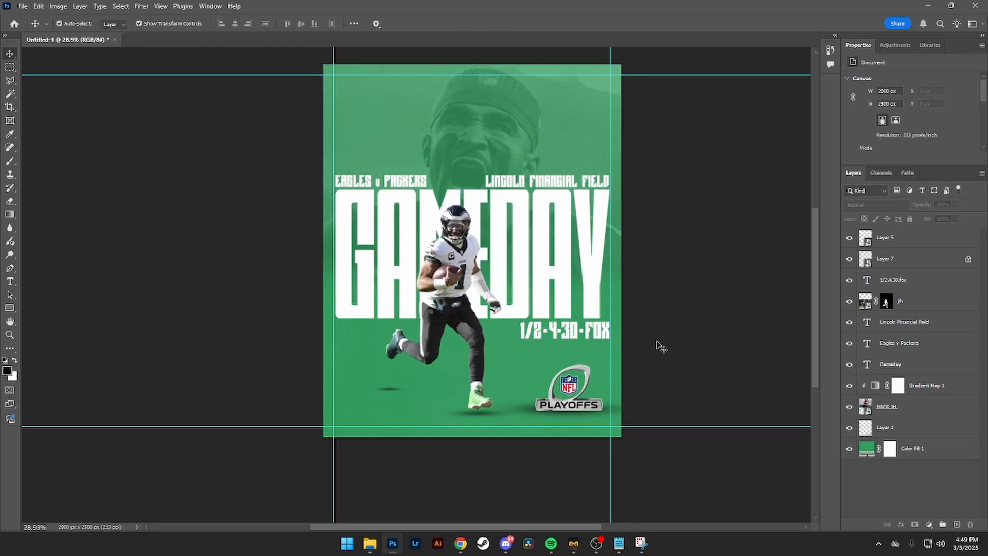
- Preview the Dissolve blend mode on the BACK JH portrait layer and return it to Normal
left_click(905, 406)
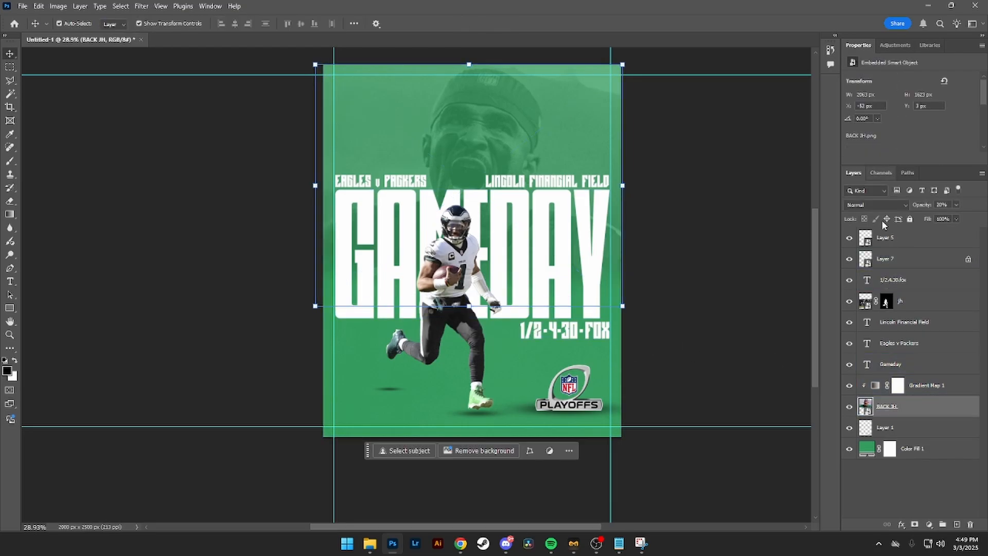
left_click(879, 204)
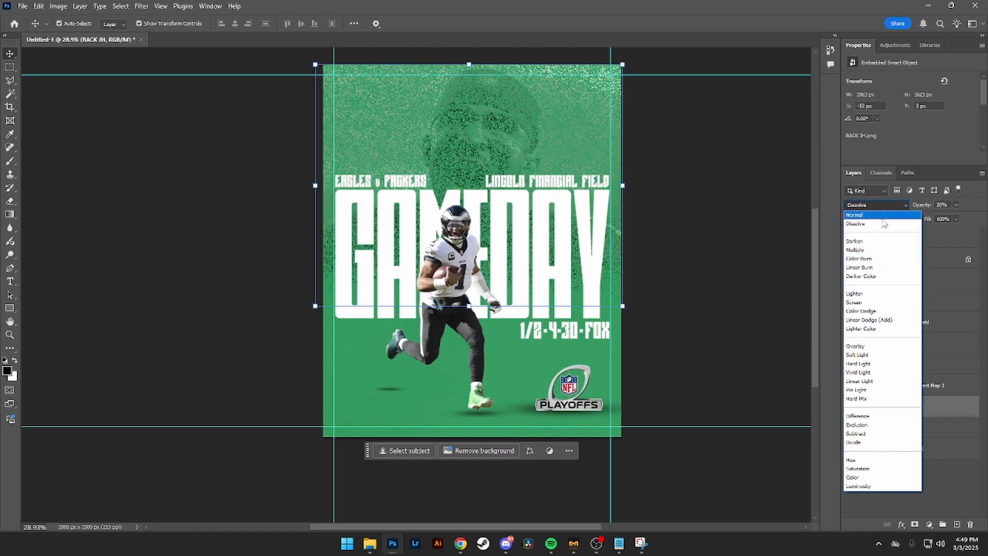
left_click(881, 215)
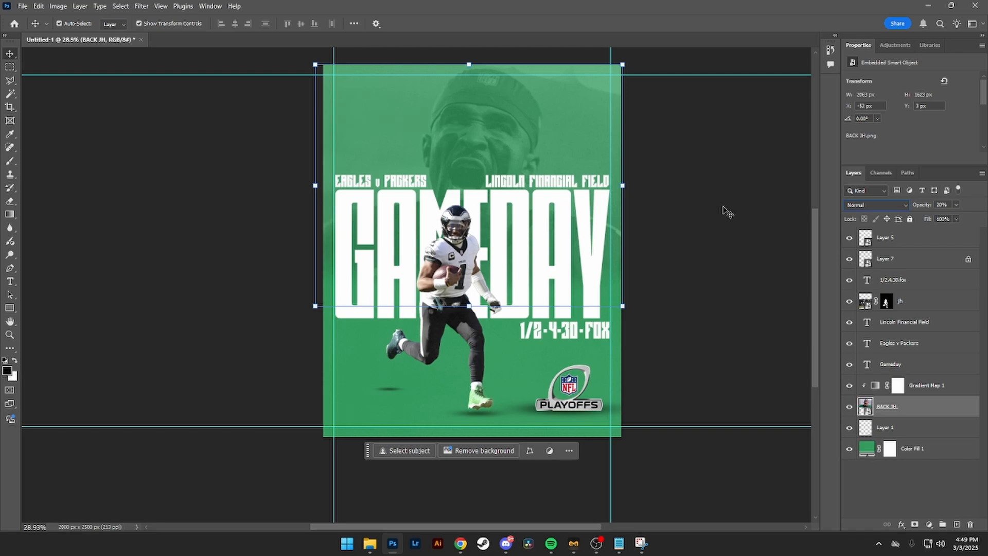
left_click(723, 211)
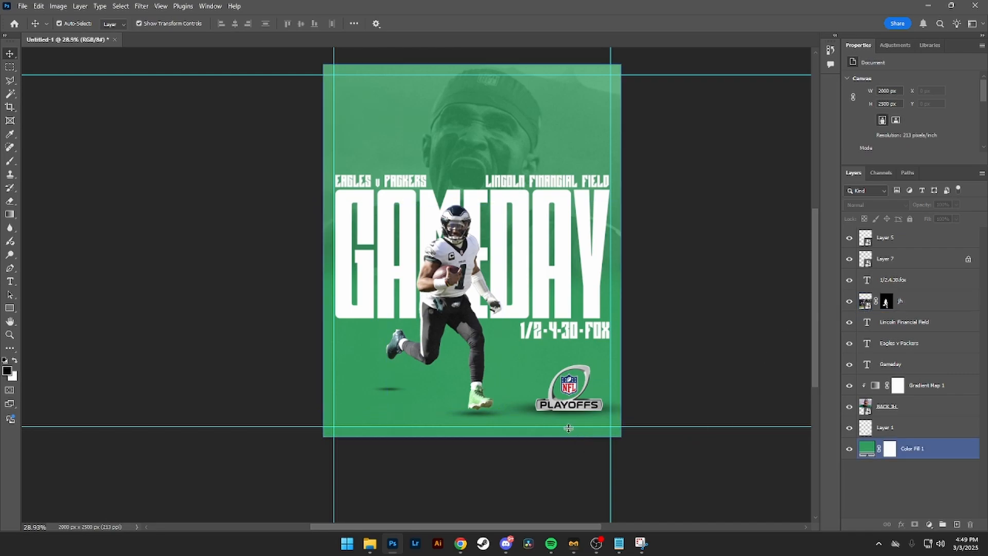
- Try shifting the lower horizontal guide slightly upward and undo the move
mouse_move(569, 427)
left_mouse_down()
mouse_move(571, 443)
mouse_move(558, 424)
left_mouse_up()
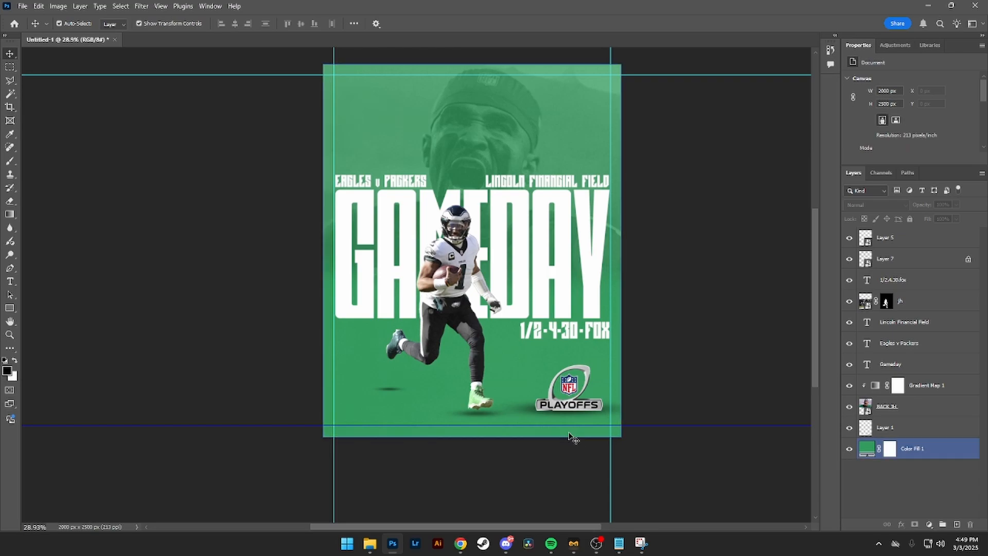
key("ctrl+z")
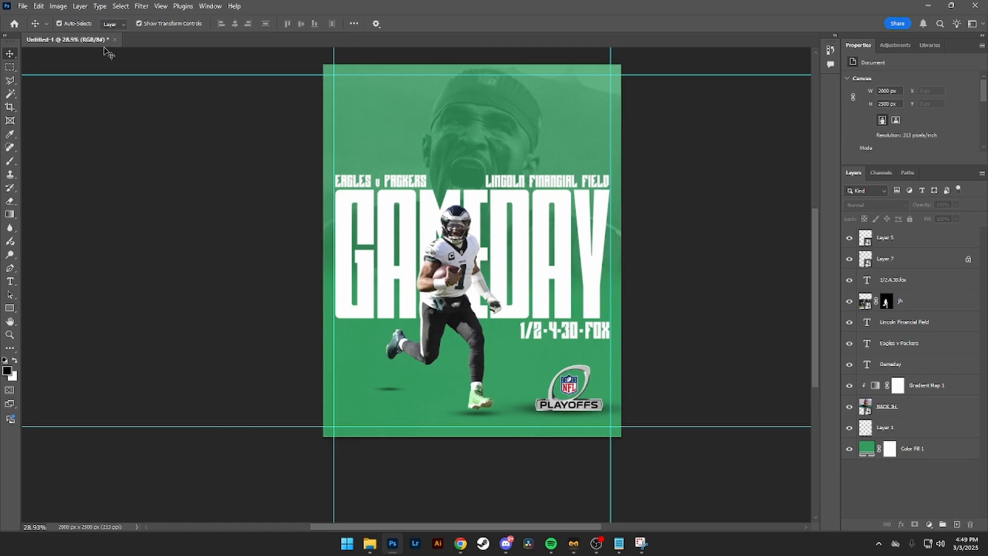
- Quick-export the finished poster as a PNG named Jalen in the Downloads folder
left_click(22, 6)
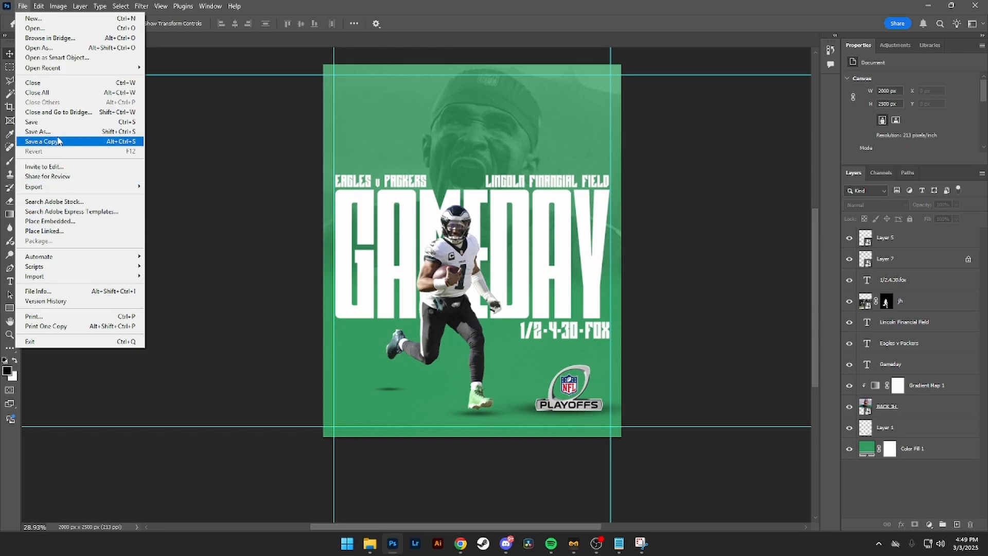
mouse_move(63, 191)
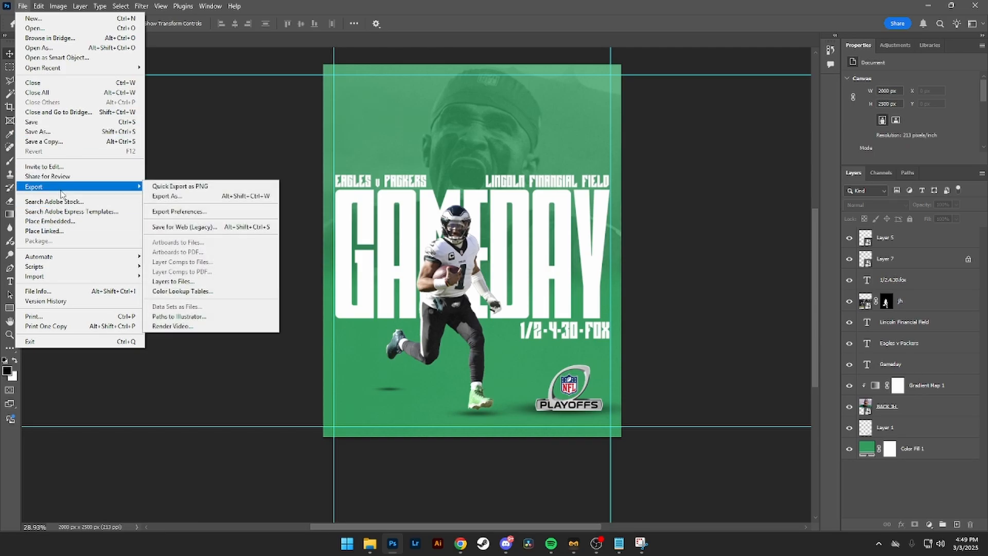
left_click(167, 188)
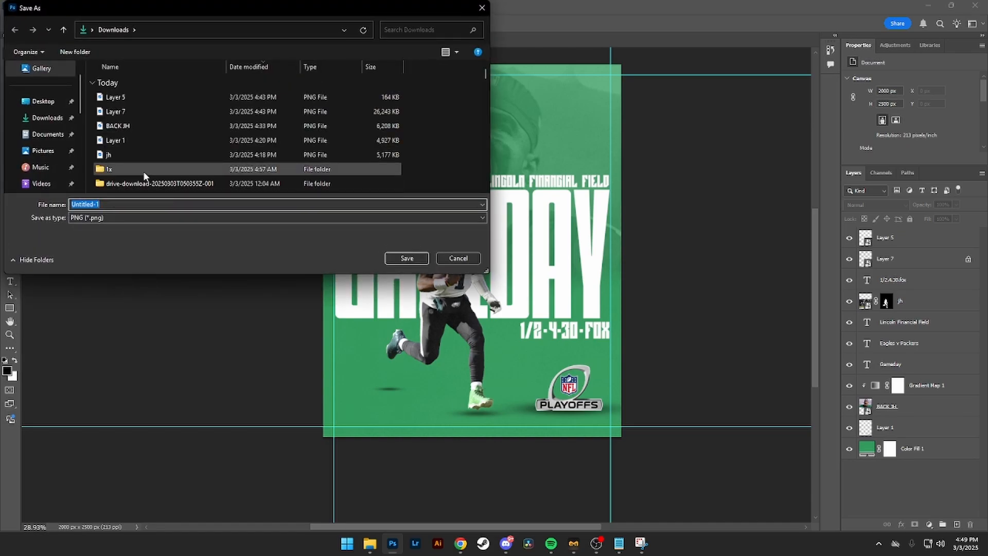
type("bslr")
key("BackSpace")
key("BackSpace")
key("BackSpace")
key("BackSpace")
type("Jalen")
key("Return")
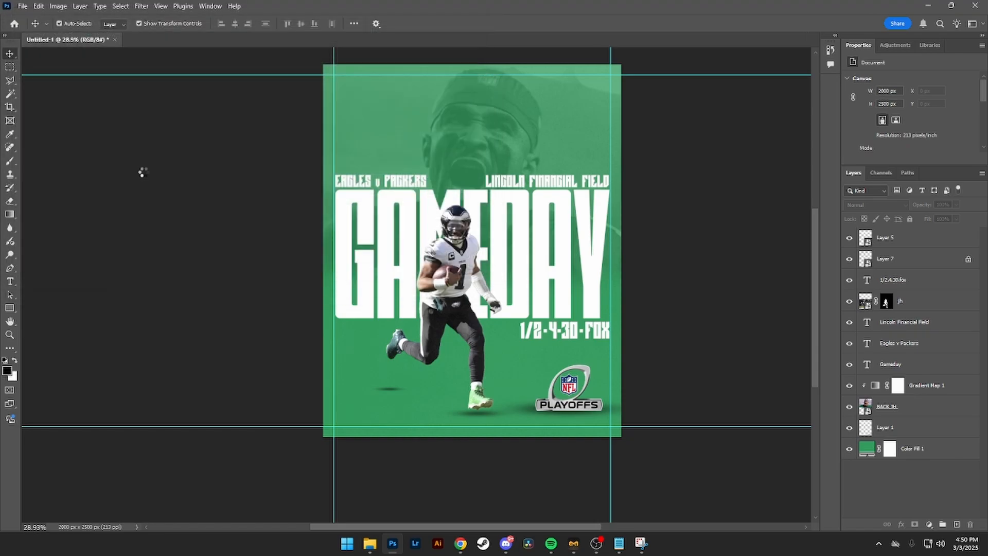